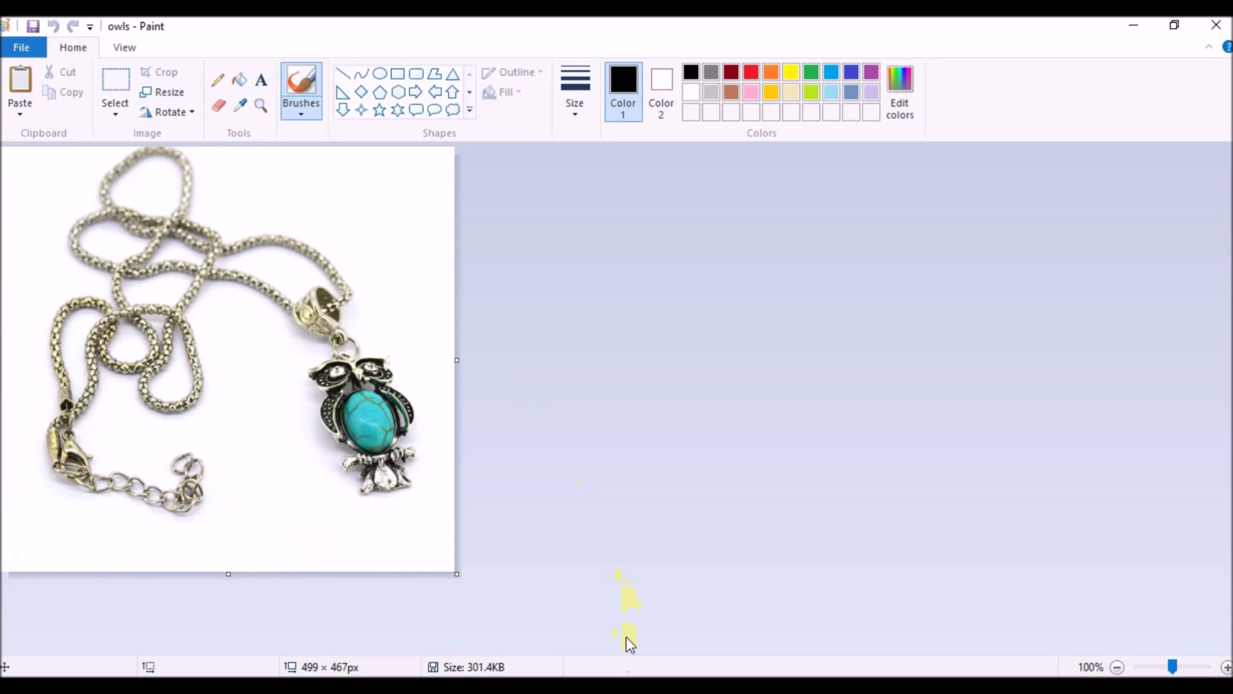
In the Casual Ecommerce logo window, resize the logo picture to 200 × 200 pixels, keeping the aspect ratio
mouse_move(632, 684)
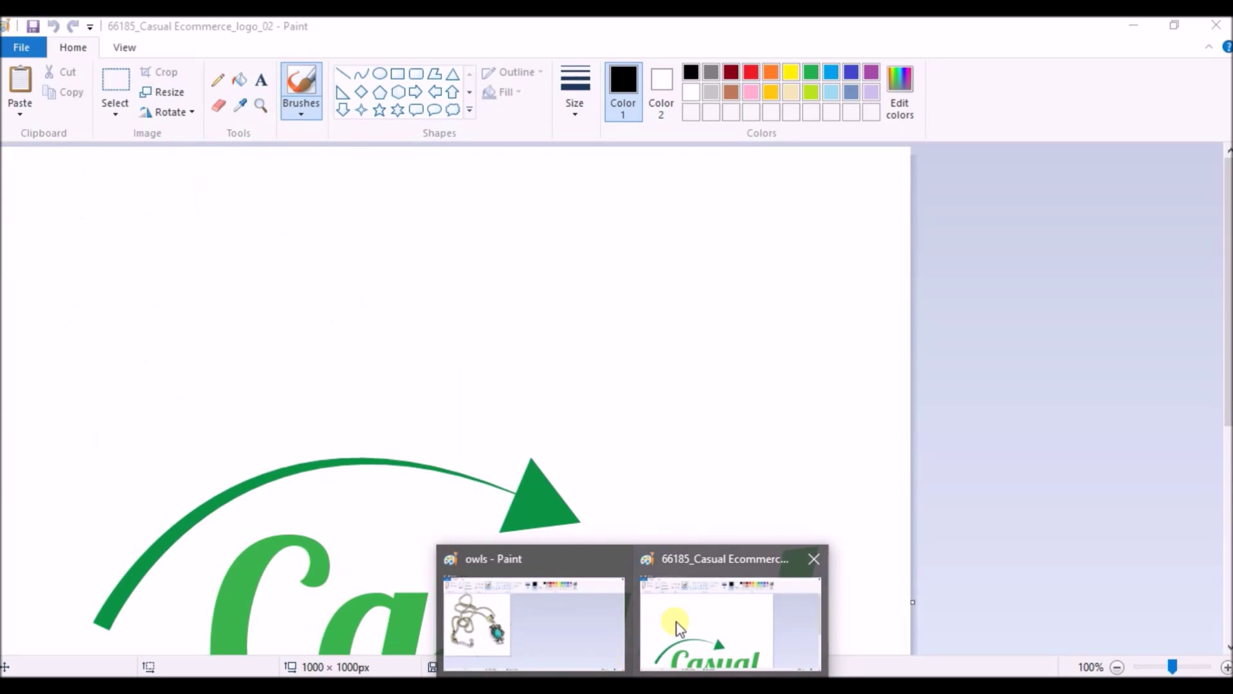
left_click(680, 626)
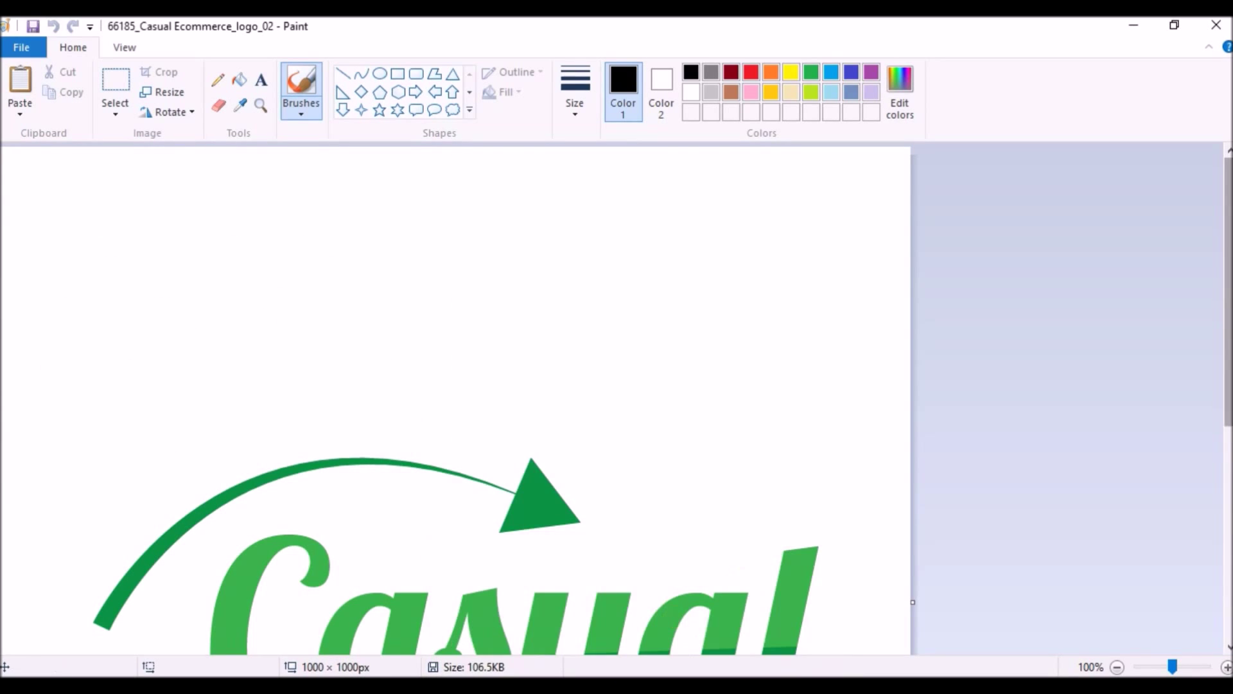
scroll(1221, 269, "down", 2)
left_click_drag(1227, 254, 1227, 200)
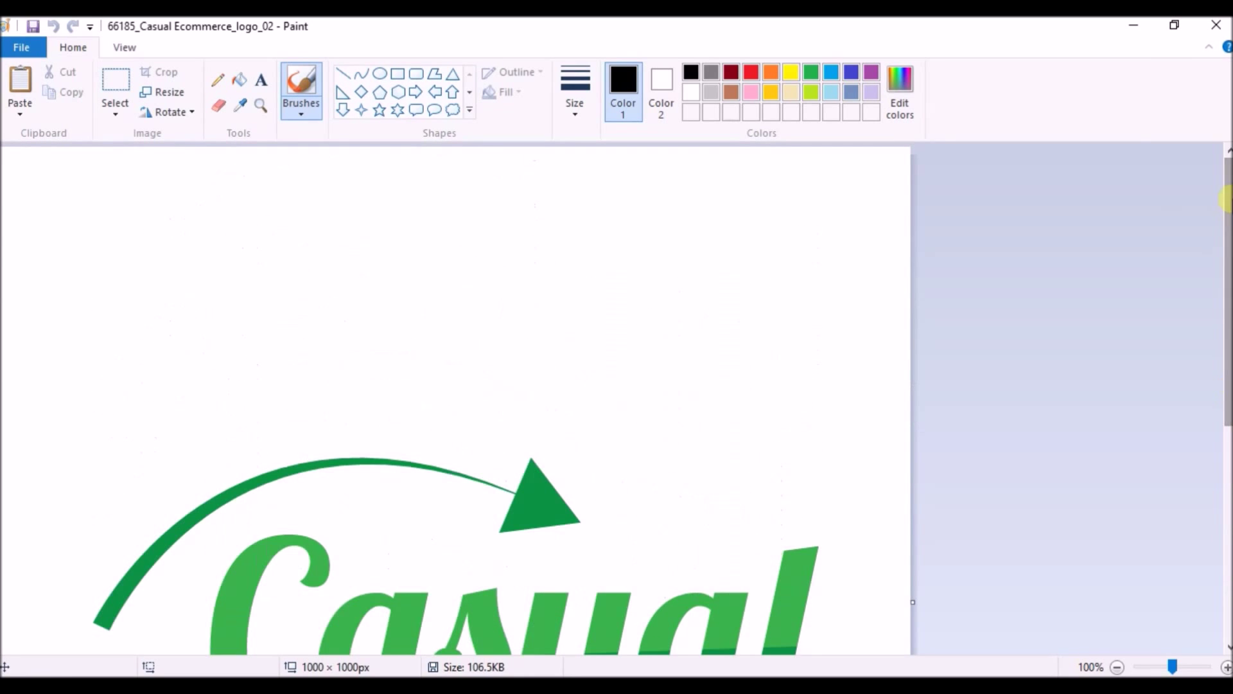
left_click(167, 92)
left_click(209, 157)
double_click(234, 187)
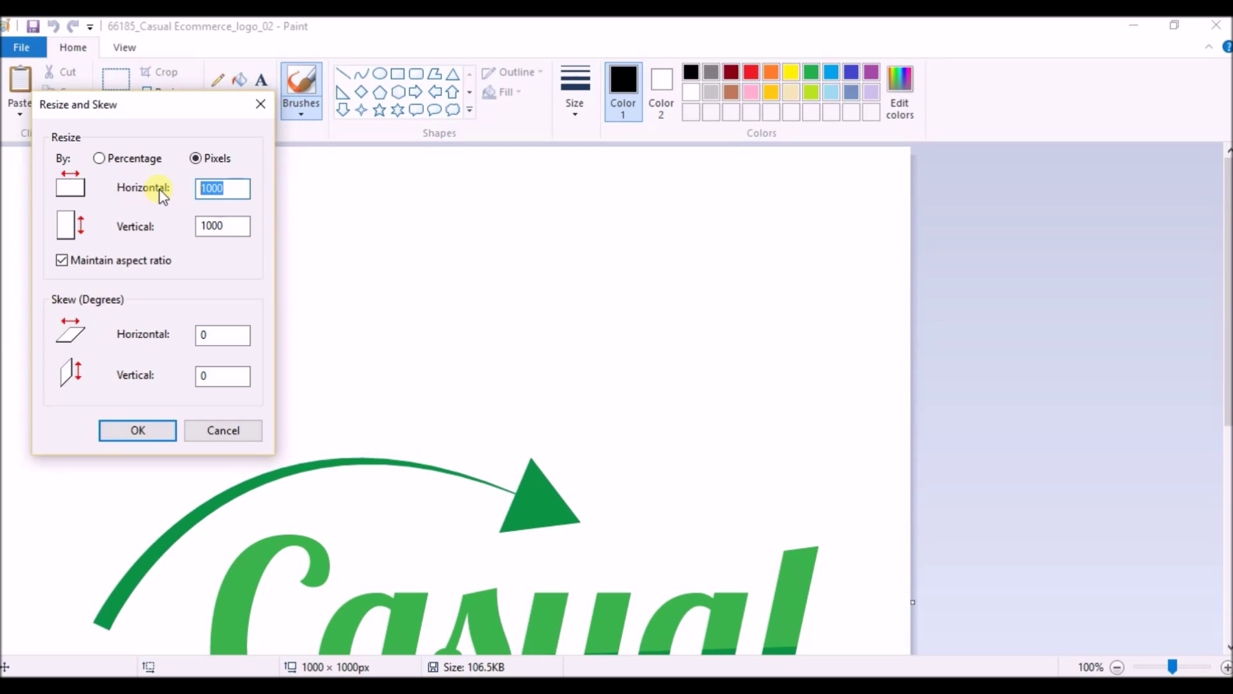
type("200")
key("Return")
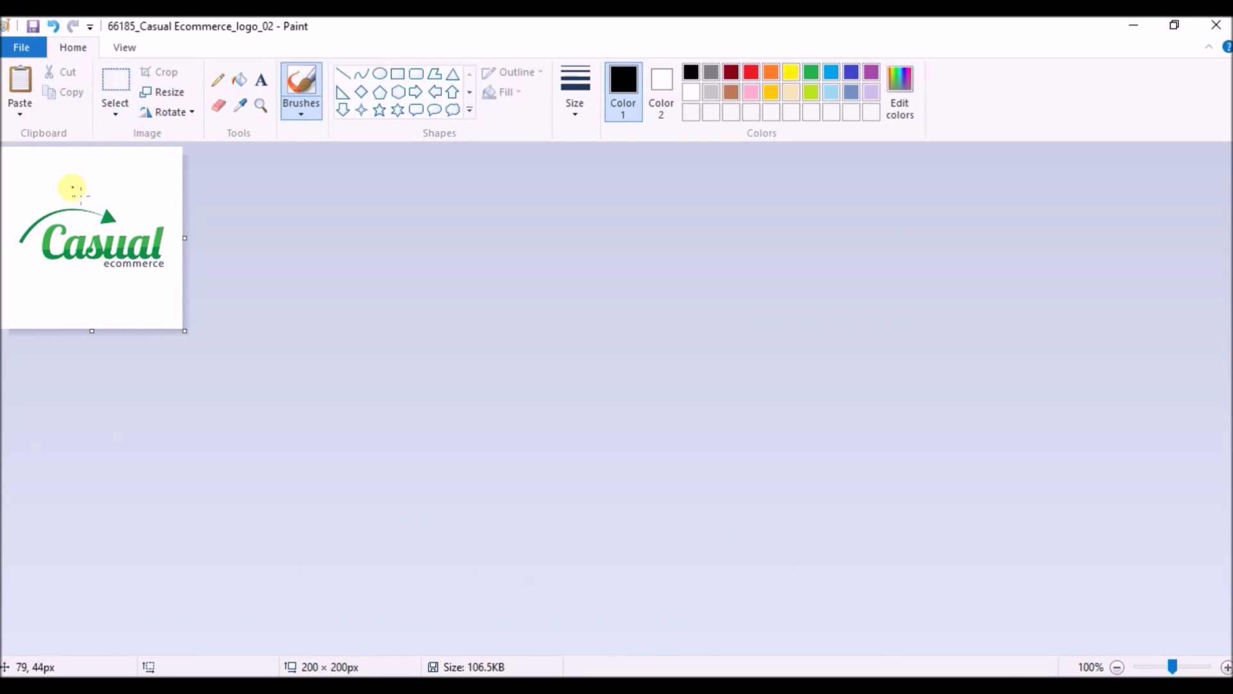
Copy the logo area, about 191 × 90 px, into the owls picture and place it in the picture's upper-right corner
left_click(114, 81)
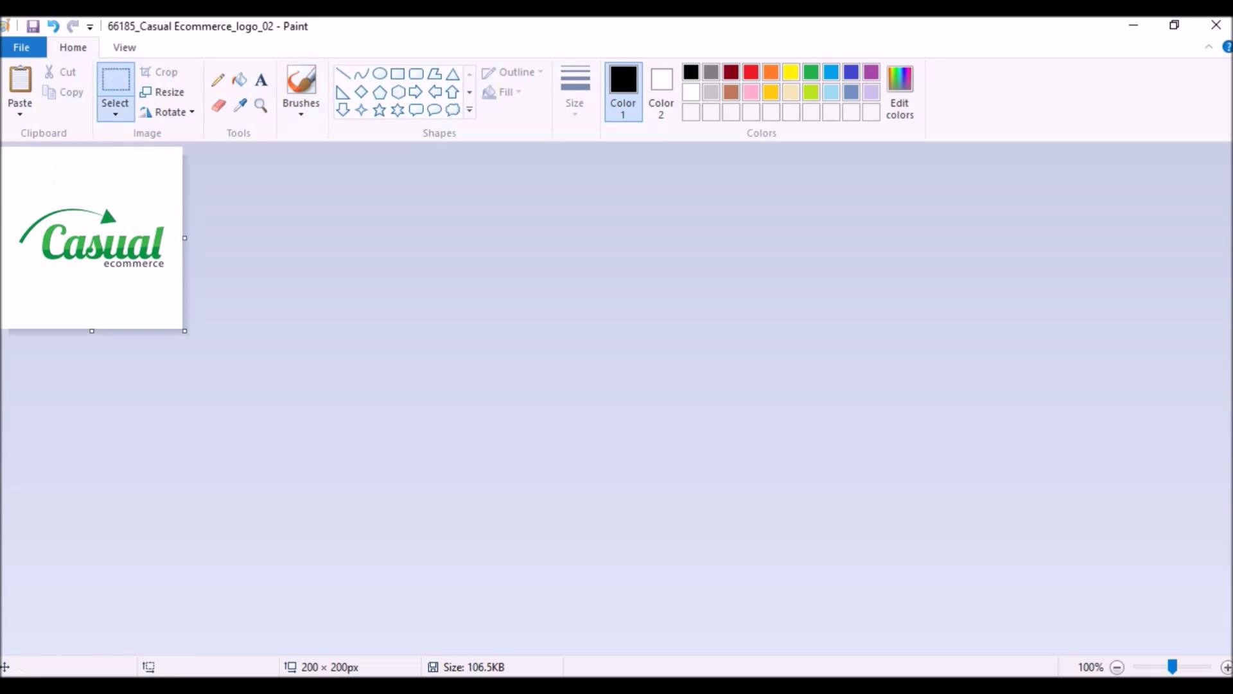
left_click_drag(6, 196, 180, 282)
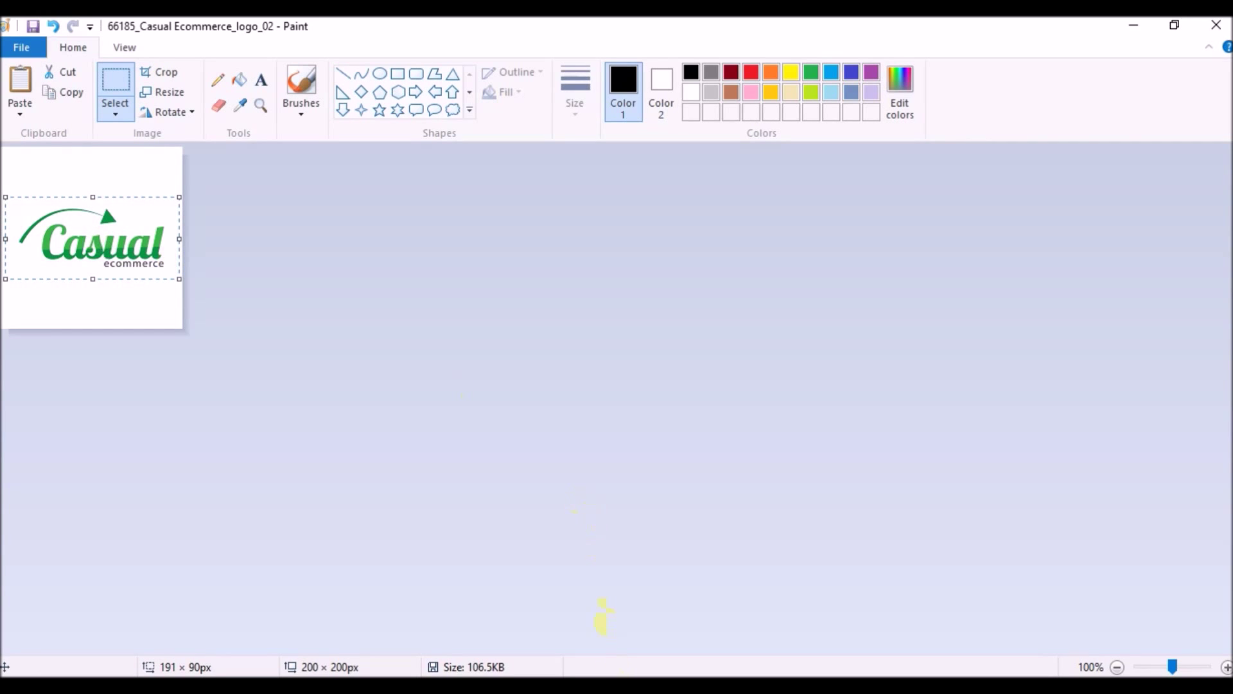
mouse_move(602, 685)
left_click(569, 633)
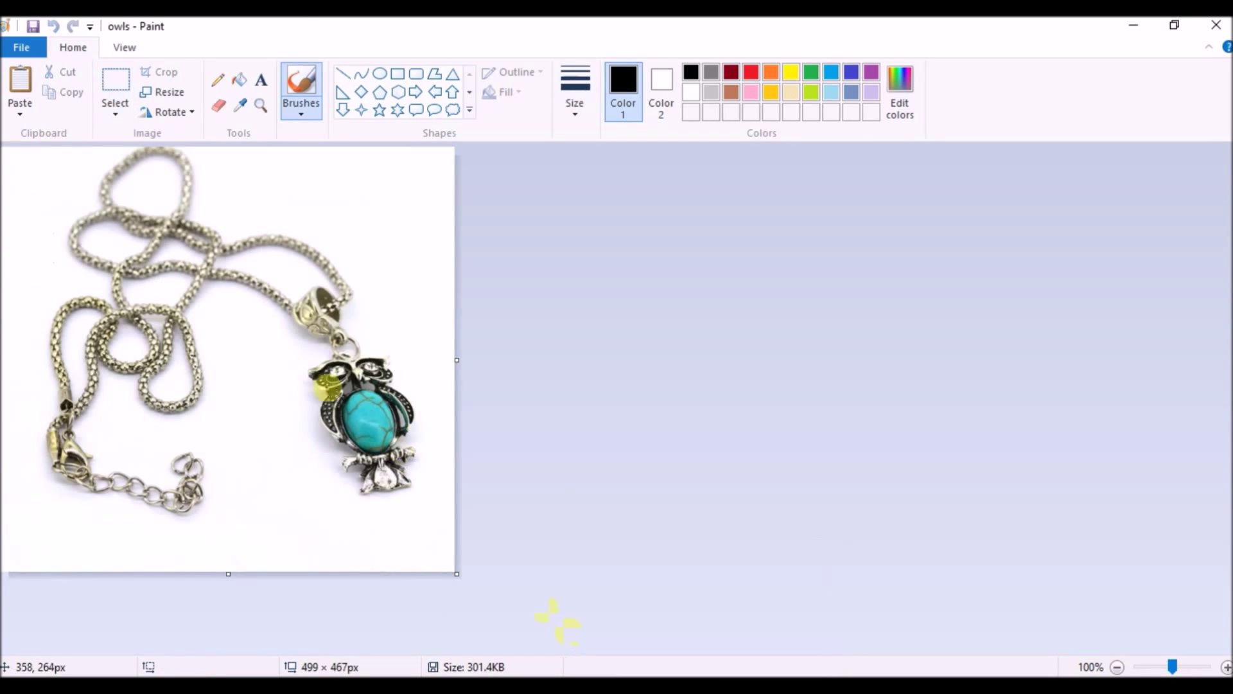
key("ctrl+v")
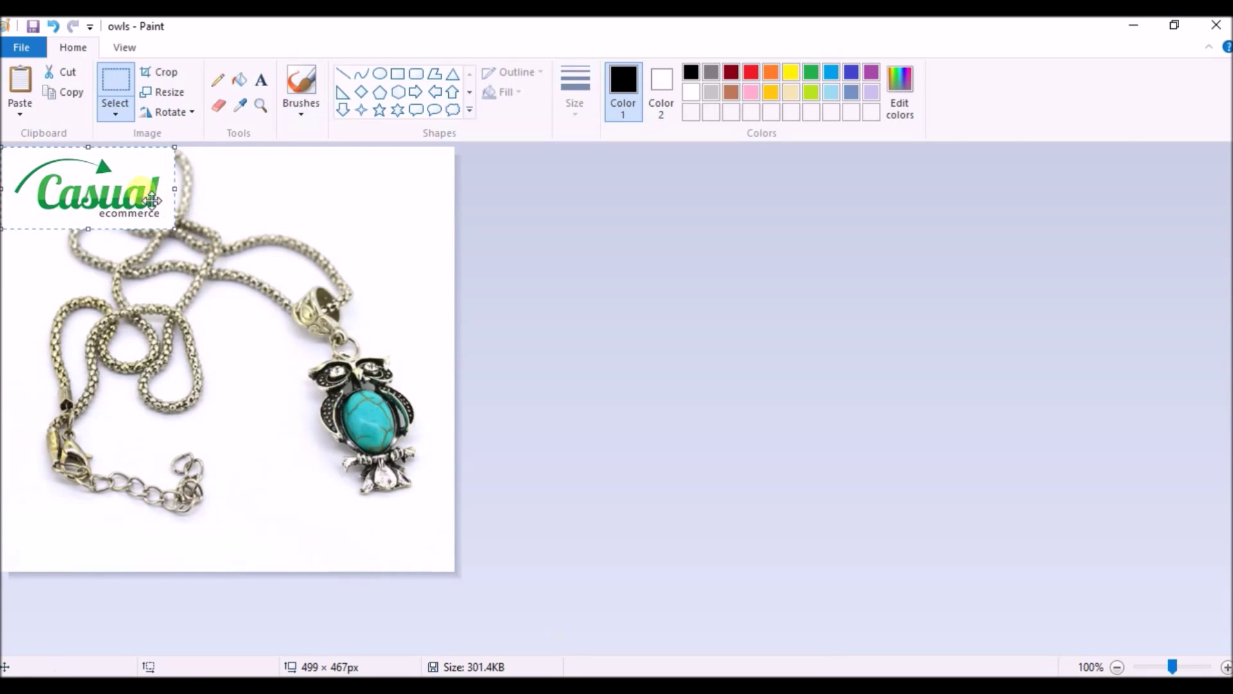
left_click_drag(130, 192, 412, 192)
left_click(501, 286)
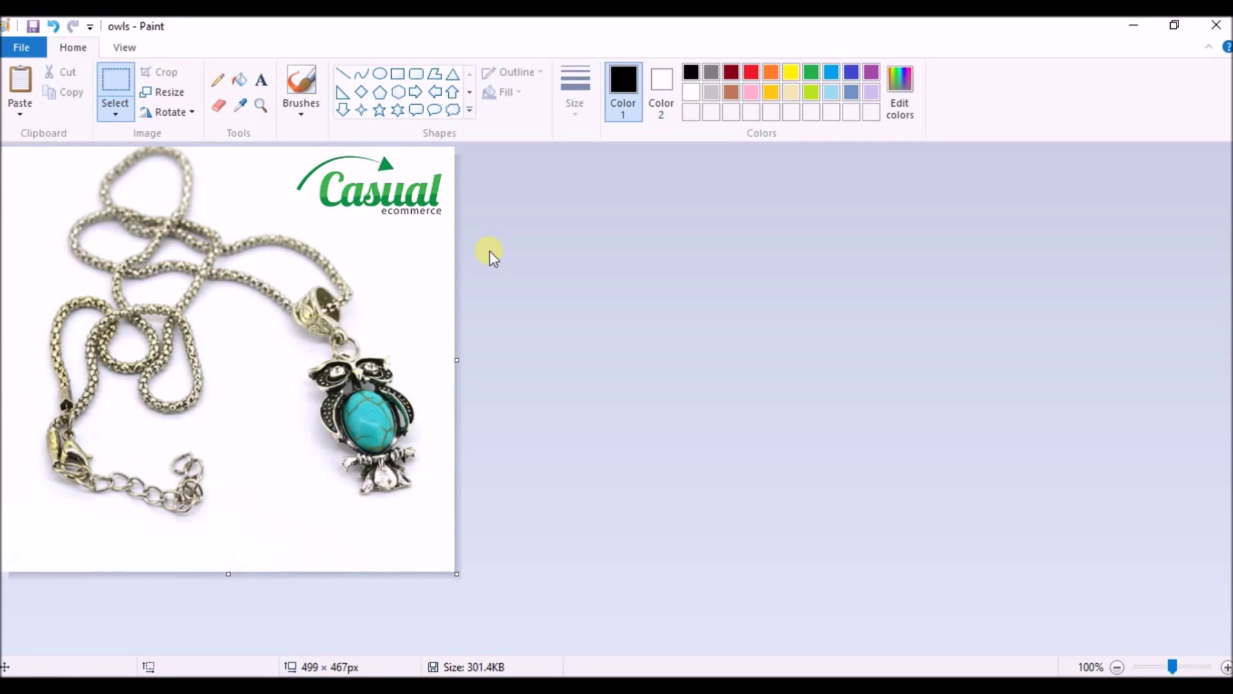
Add the caption "Share with your friends!" in a text box about 484 × 53 px along the lower edge of the owls picture
left_click(263, 80)
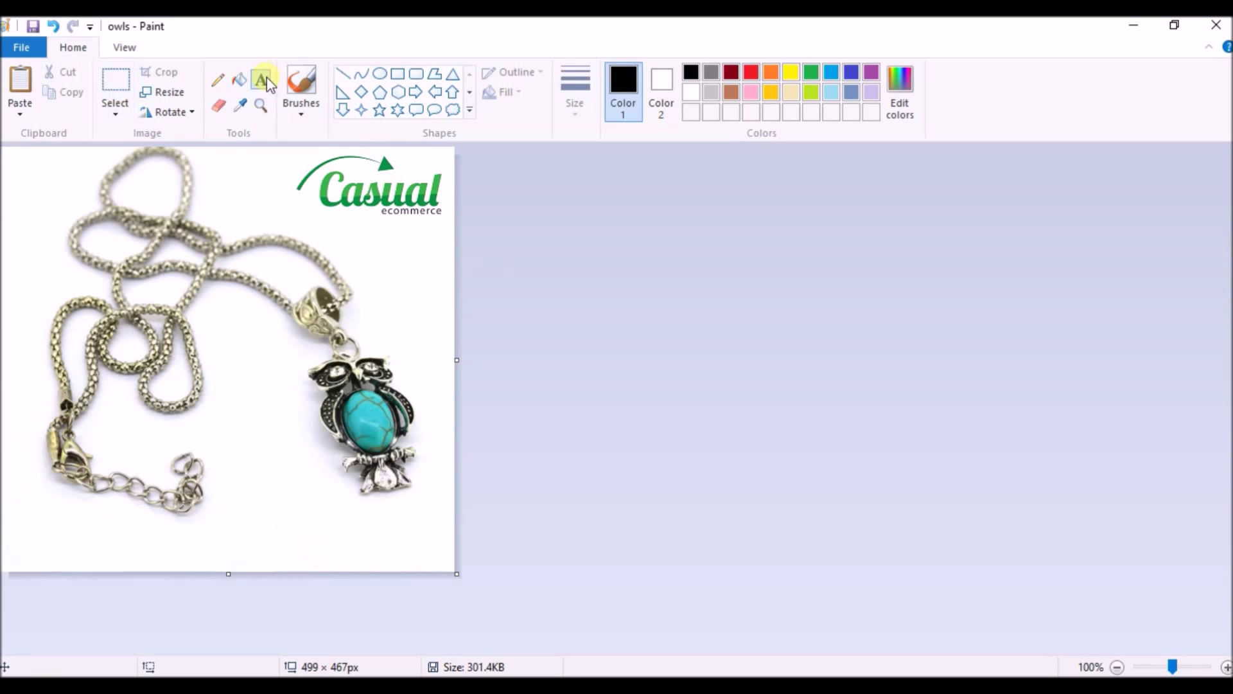
left_click_drag(12, 514, 451, 568)
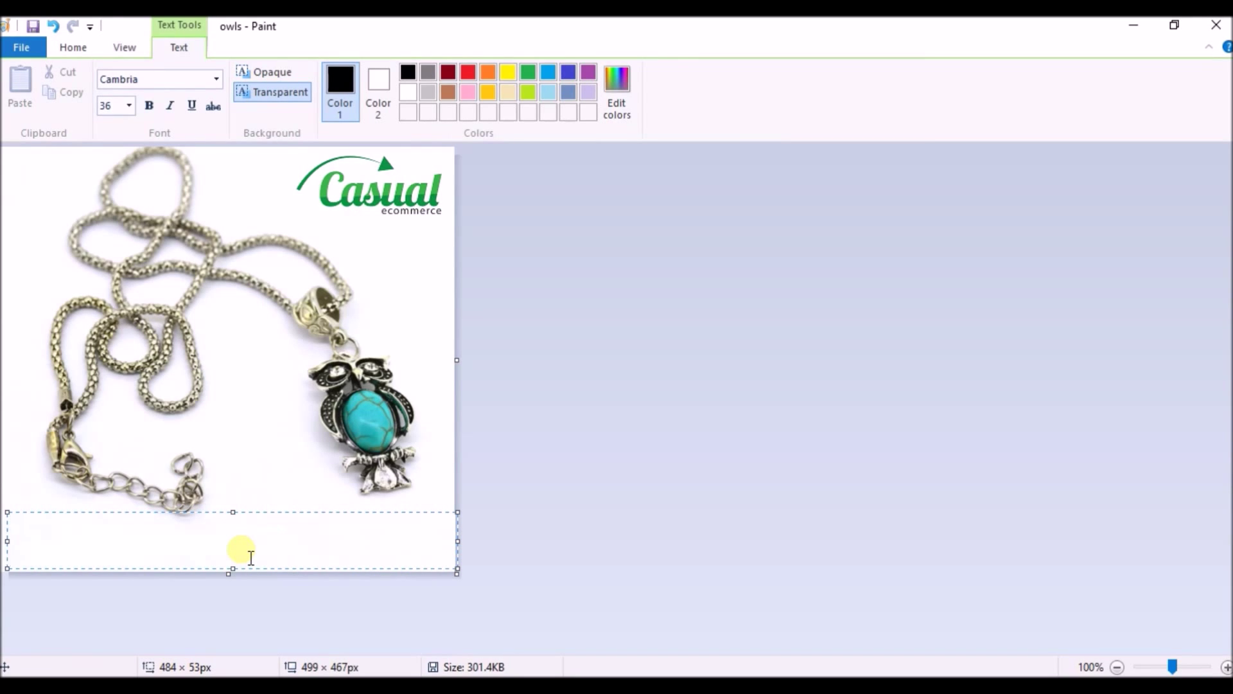
type("Share")
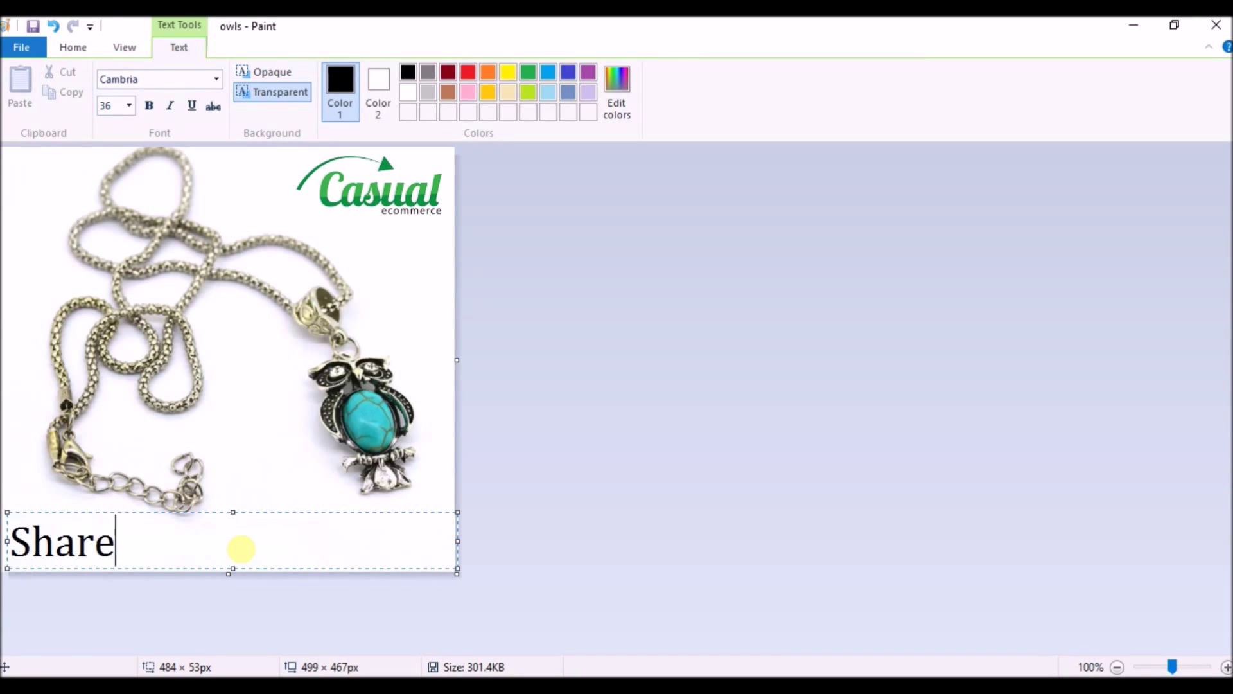
type(" with your ")
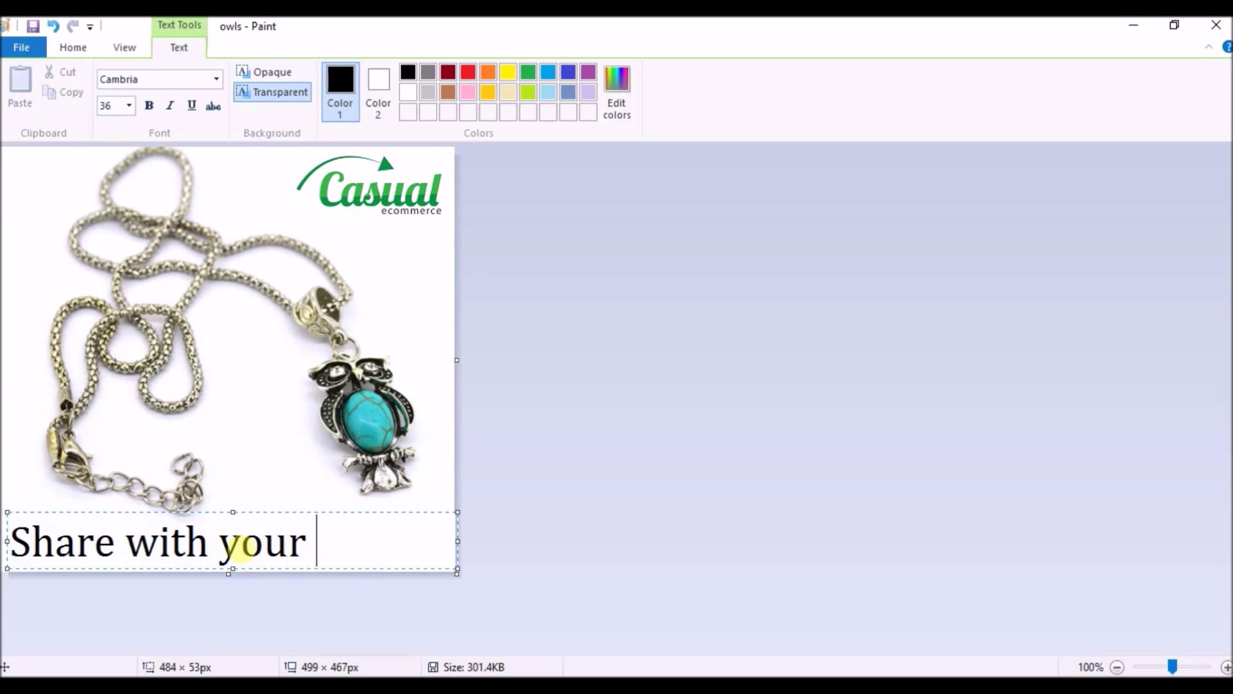
type("friends")
key("BackSpace")
key("BackSpace")
key("BackSpace")
key("BackSpace")
key("BackSpace")
key("BackSpace")
key("BackSpace")
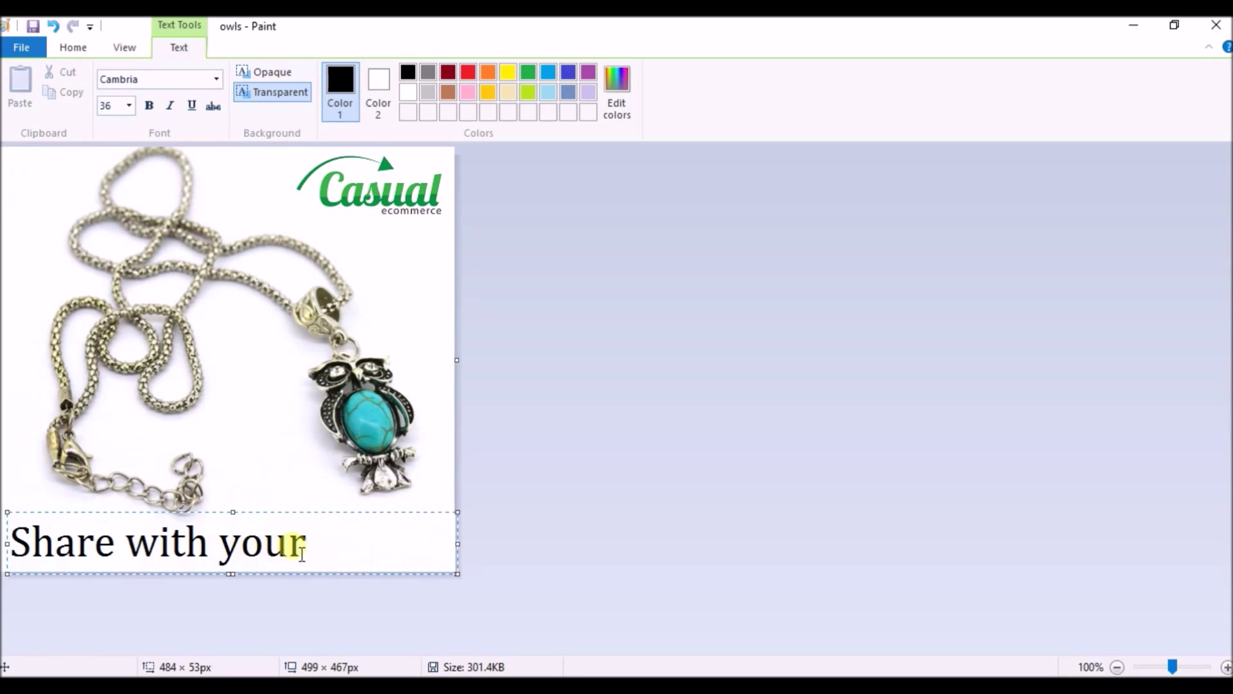
Set the whole caption's font size to 24 and shift the text toward the centre of the picture's lower edge
left_click_drag(326, 552, 16, 542)
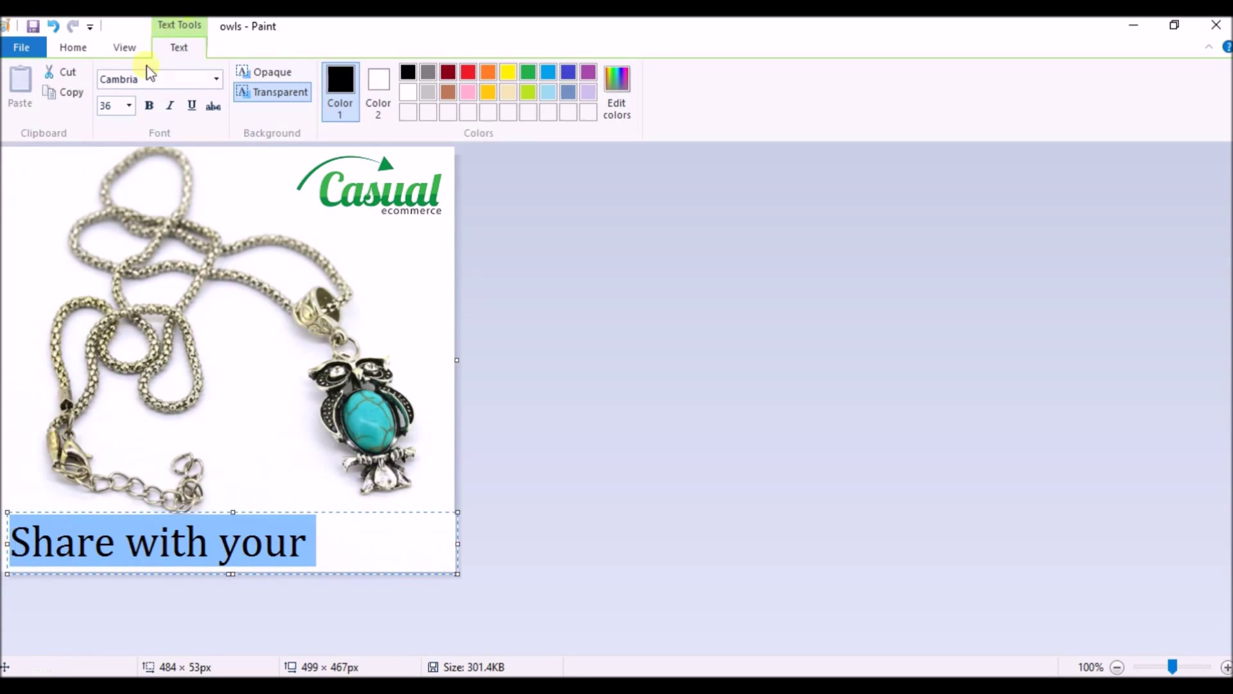
left_click(130, 106)
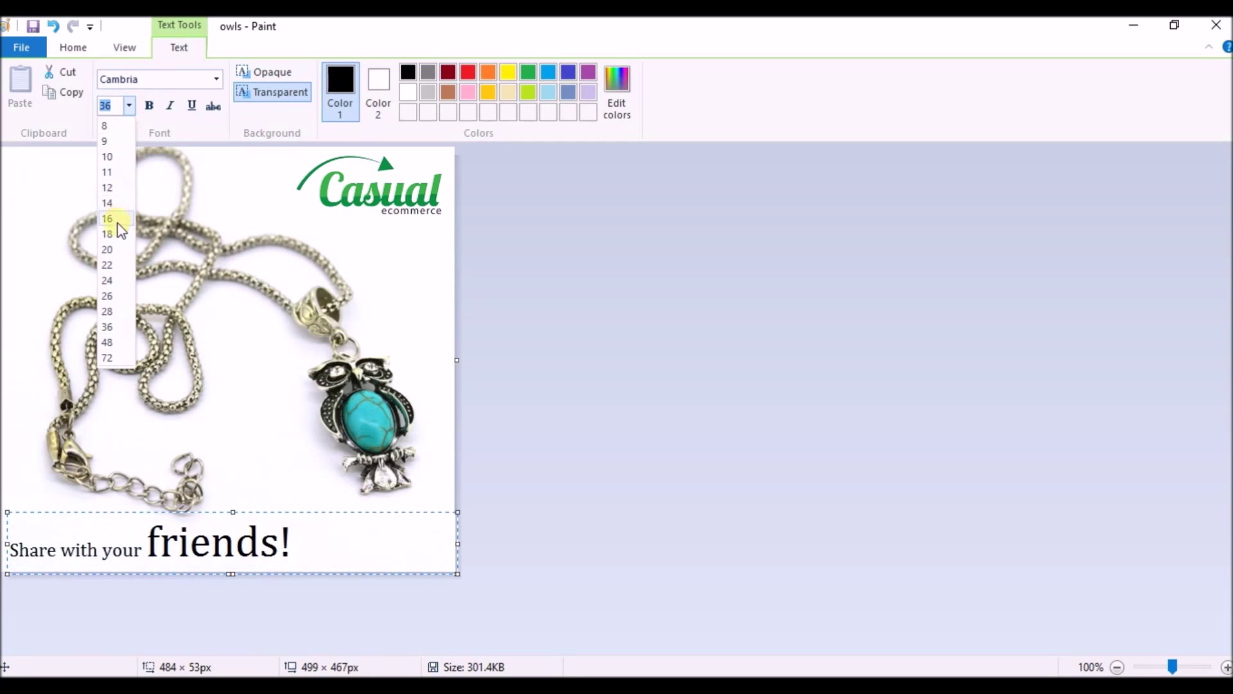
left_click(107, 280)
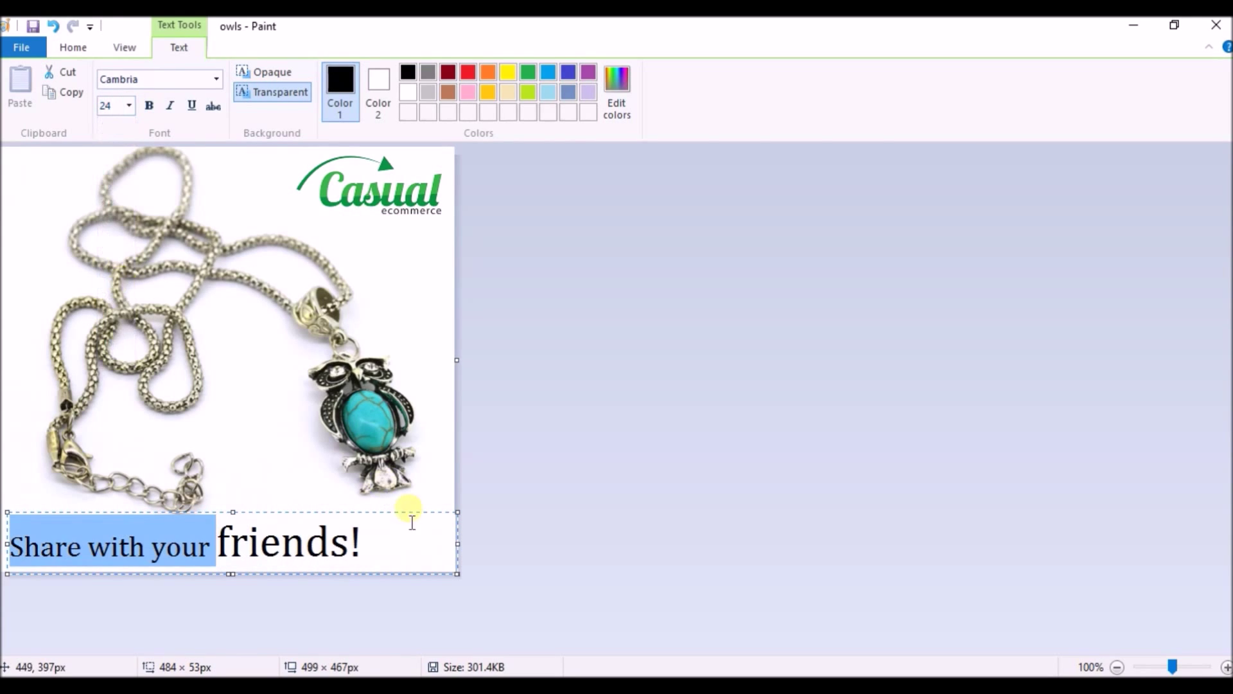
left_click_drag(394, 551, 217, 546)
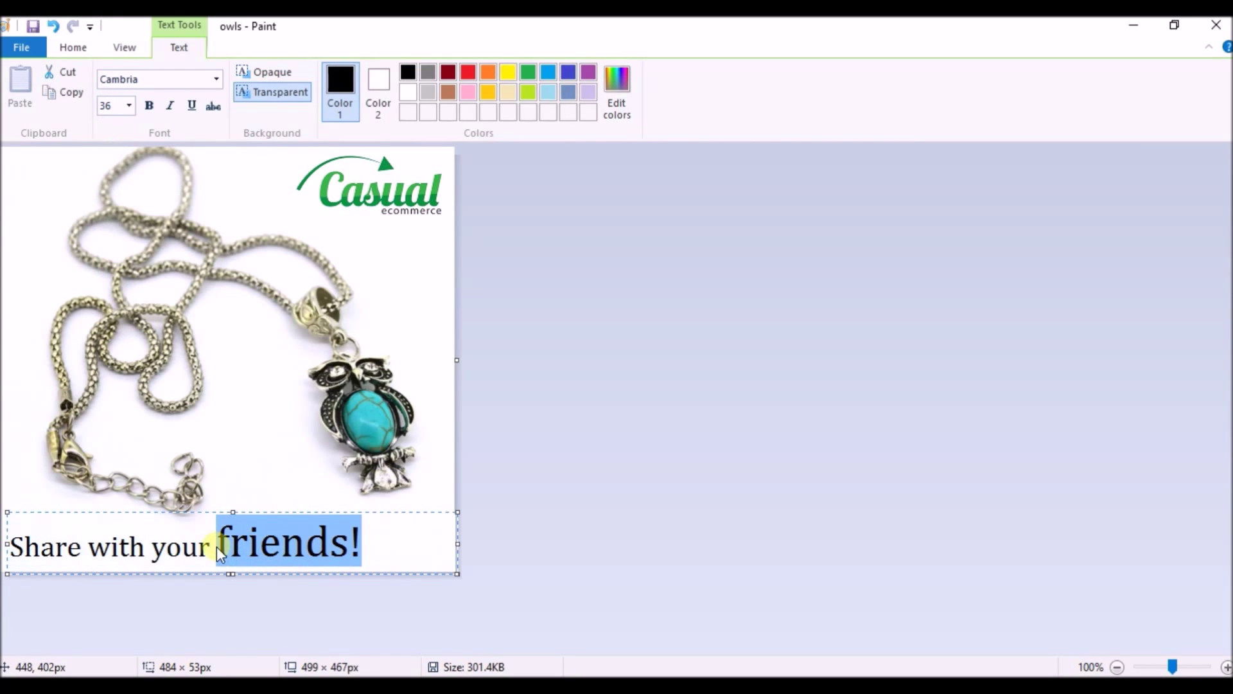
left_click(130, 106)
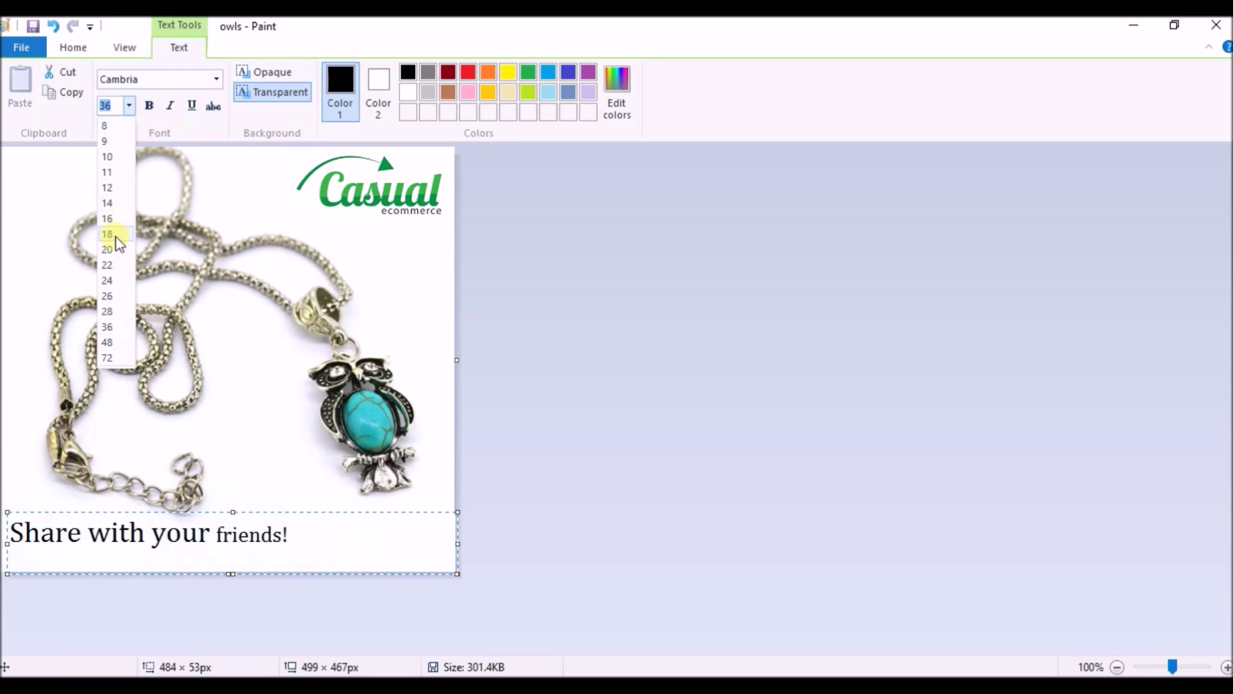
left_click(111, 279)
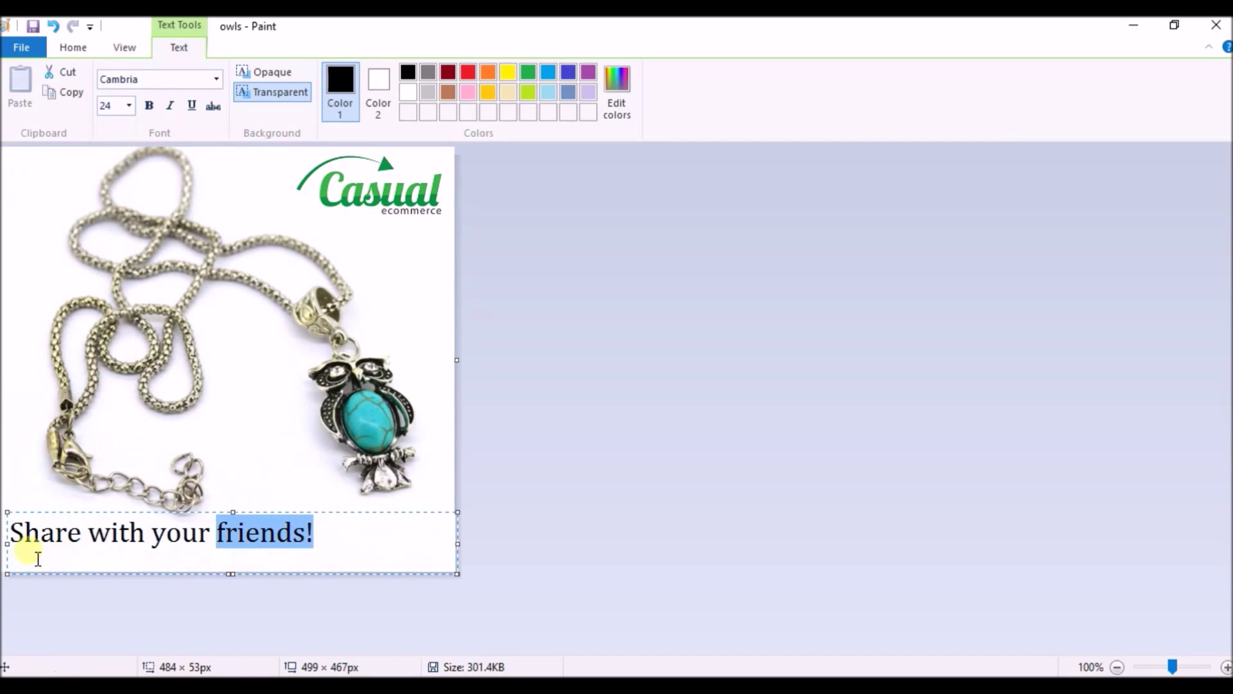
left_click_drag(8, 548, 59, 555)
left_click(30, 532)
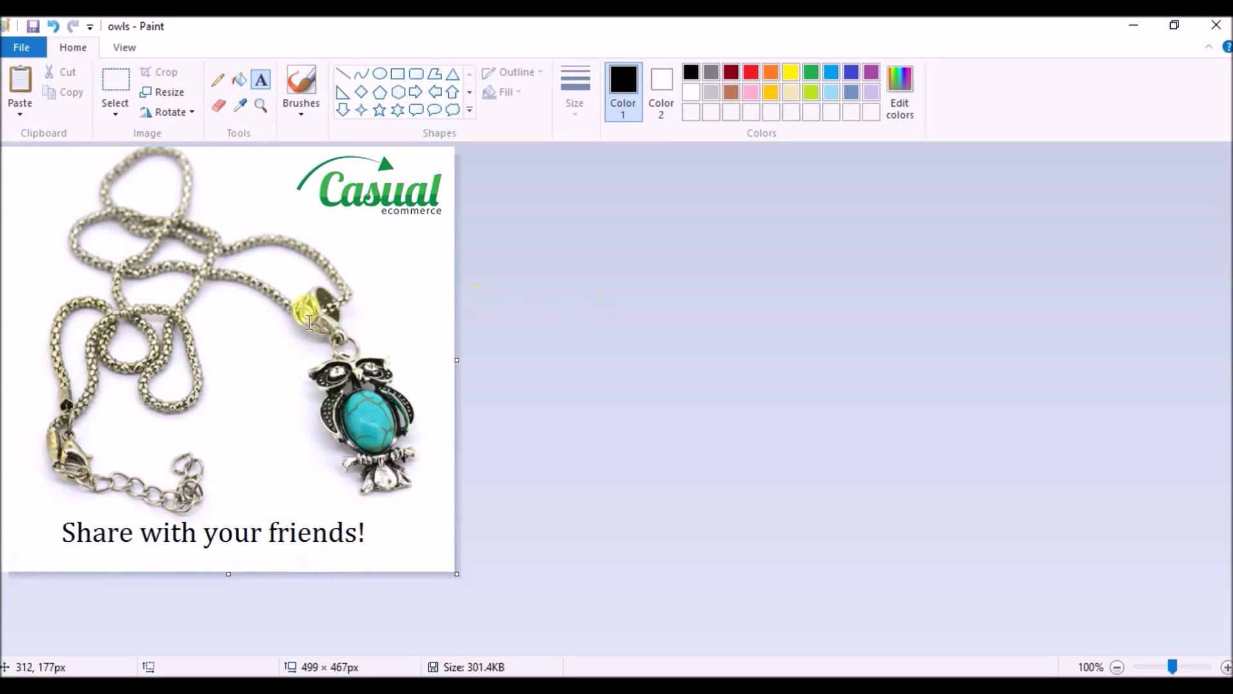
left_click(25, 45)
key("Escape")
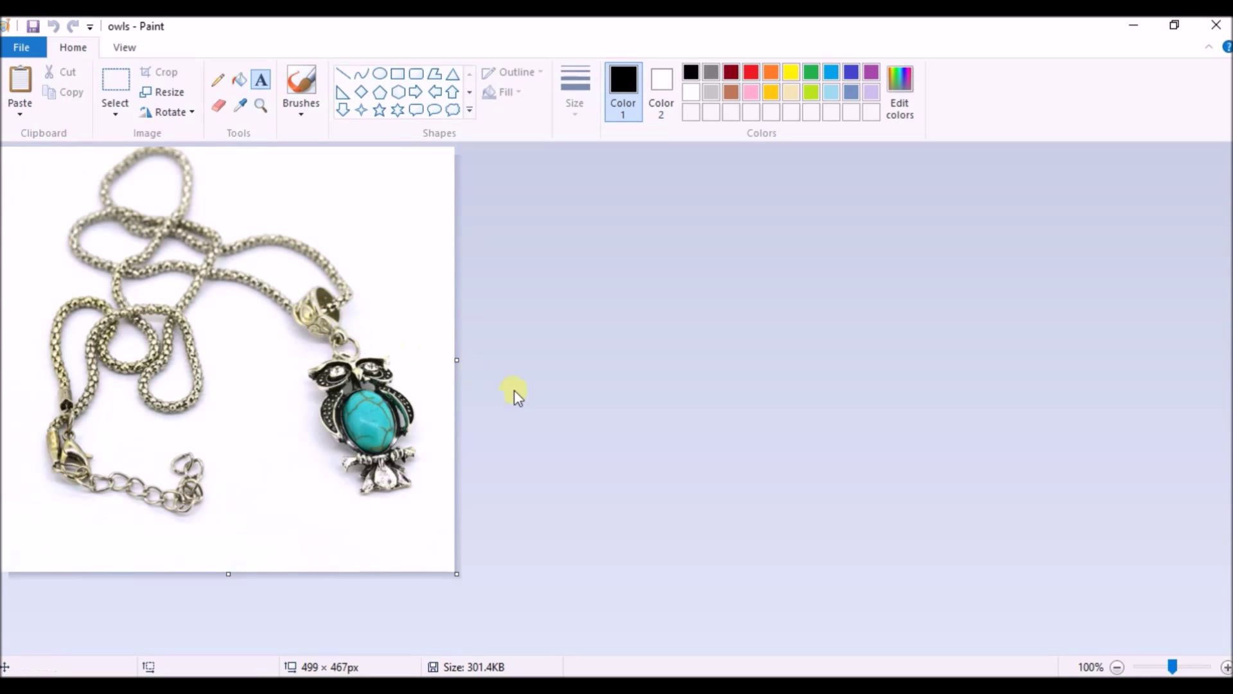
Switch to the logo's window and open the stickersbanners-special-offer picture from the owls sample folder there
mouse_move(656, 675)
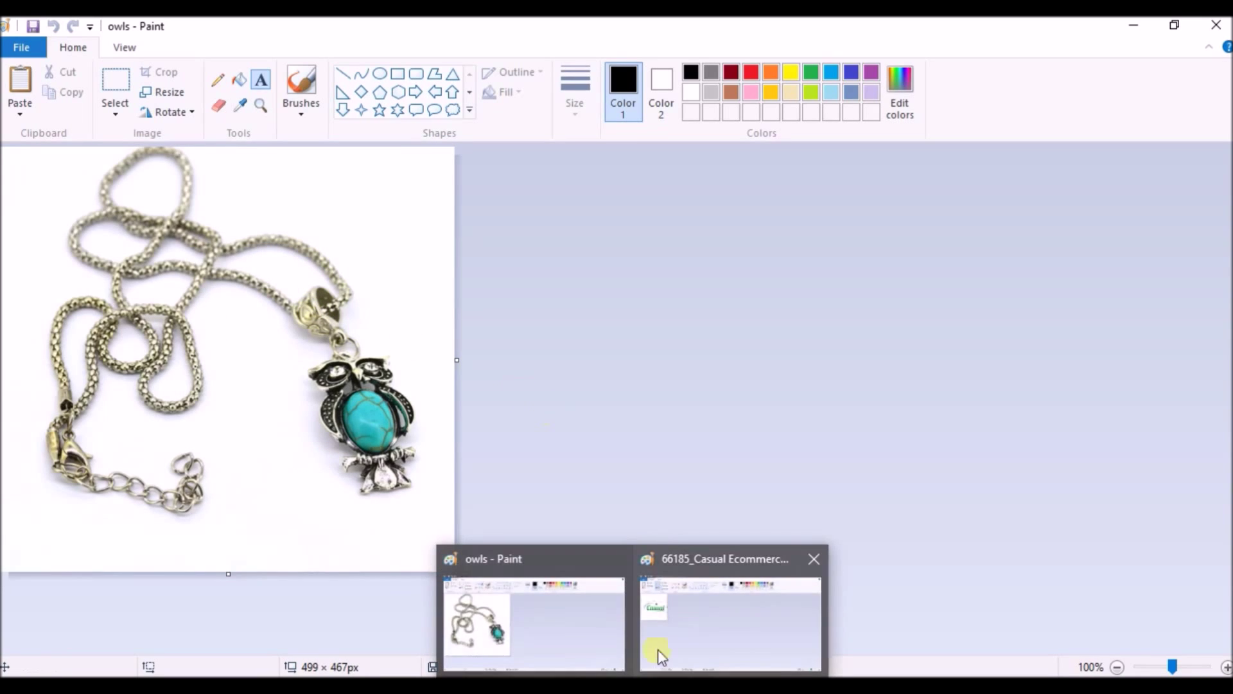
left_click(689, 620)
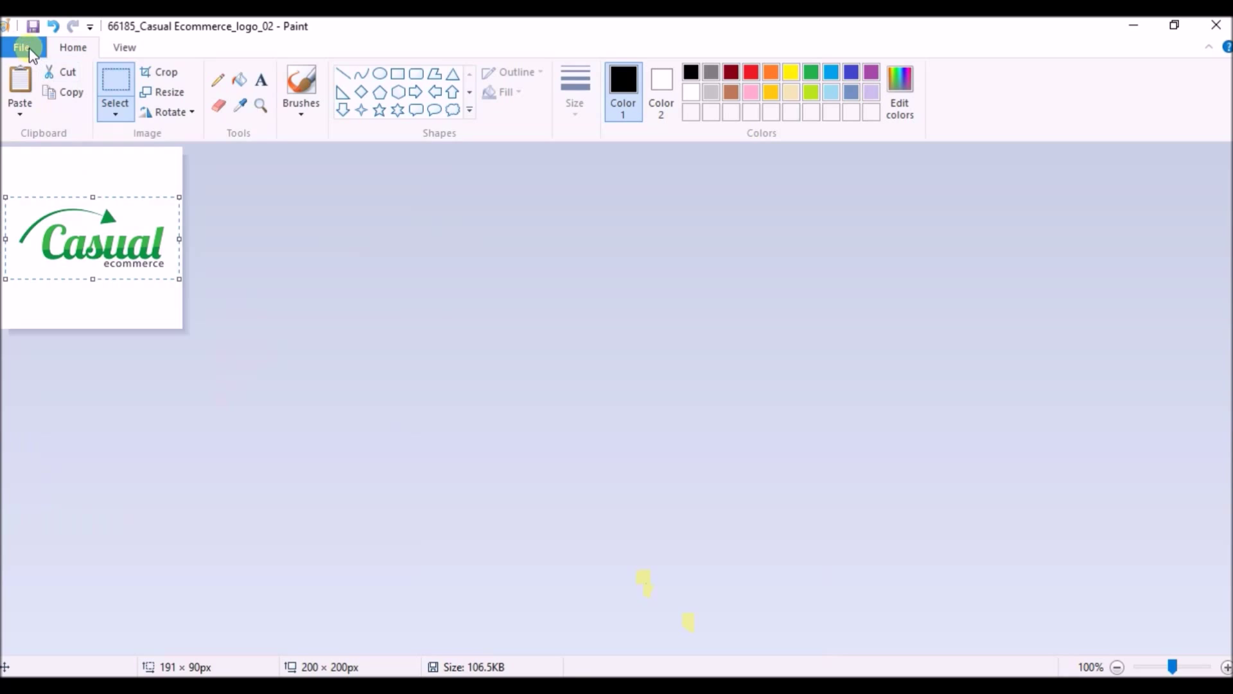
left_click(23, 48)
left_click(75, 125)
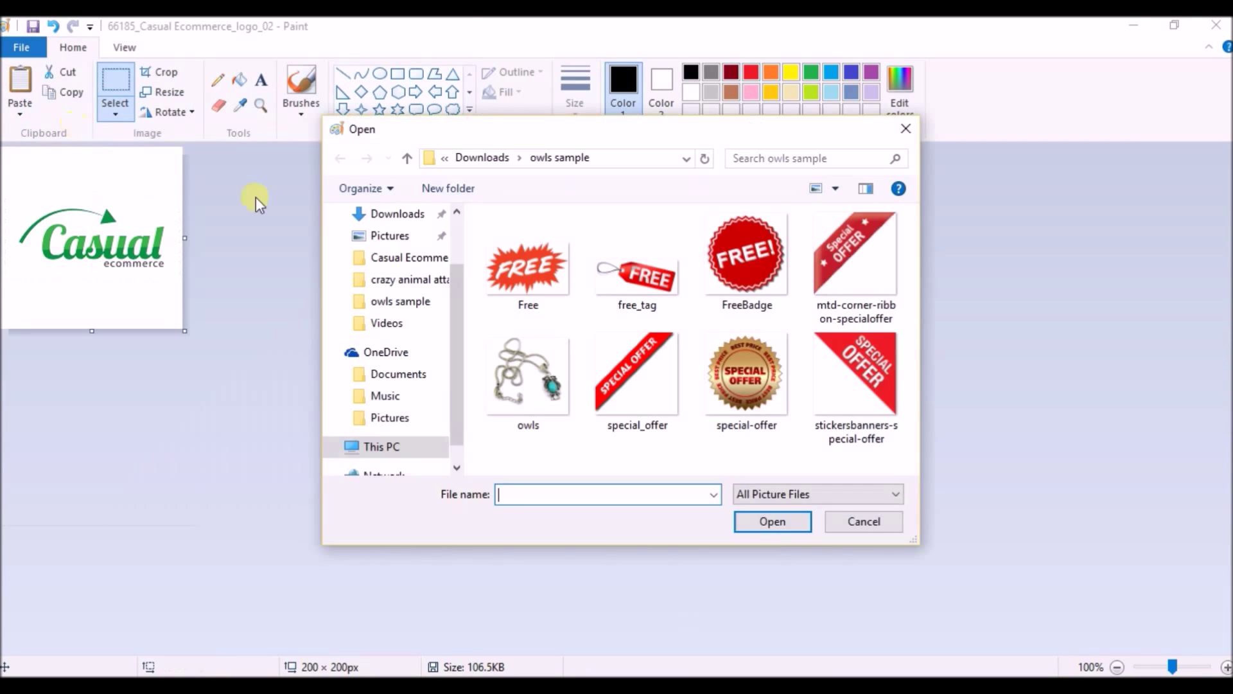
double_click(856, 373)
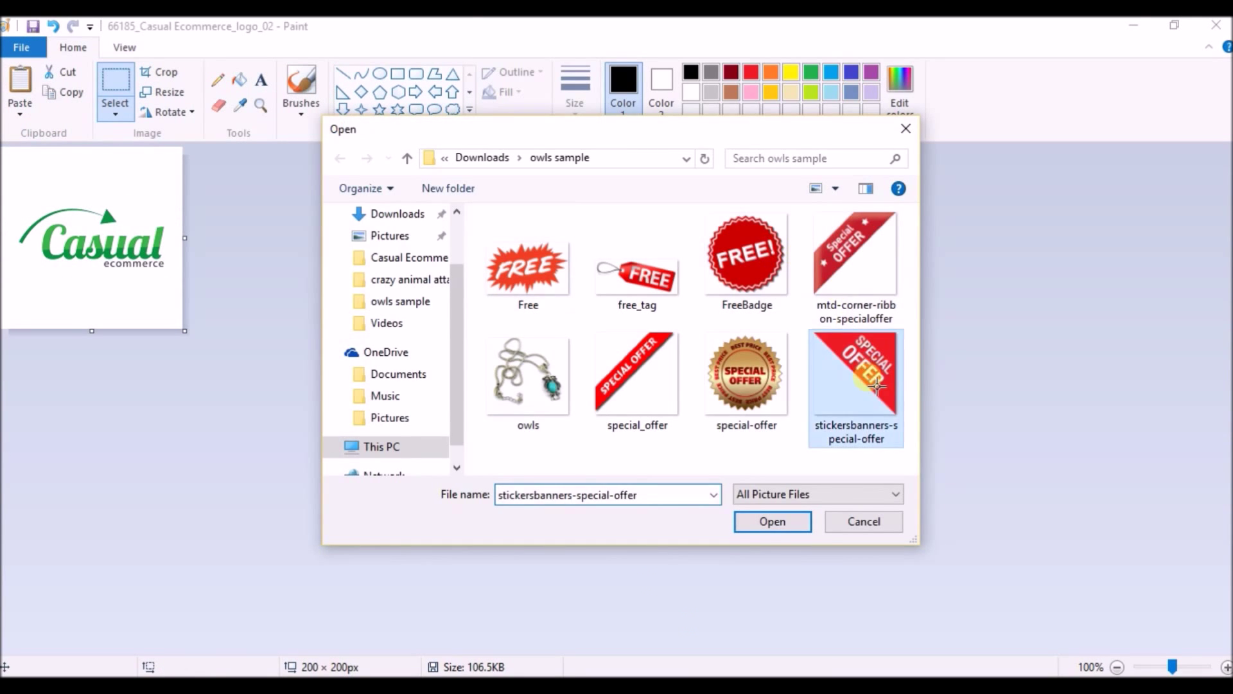
left_click(657, 388)
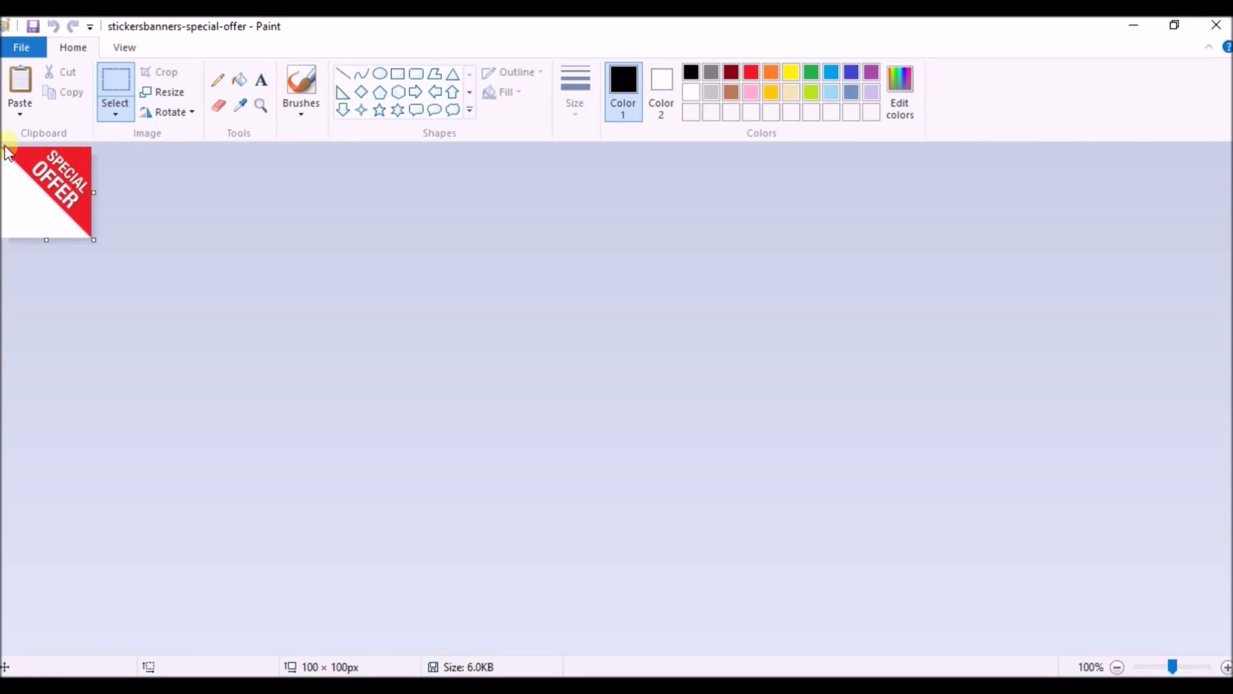
Copy the special offer banner, about 98 × 99 px, into the owls picture and place it in the upper-right corner
left_click_drag(14, 155, 143, 265)
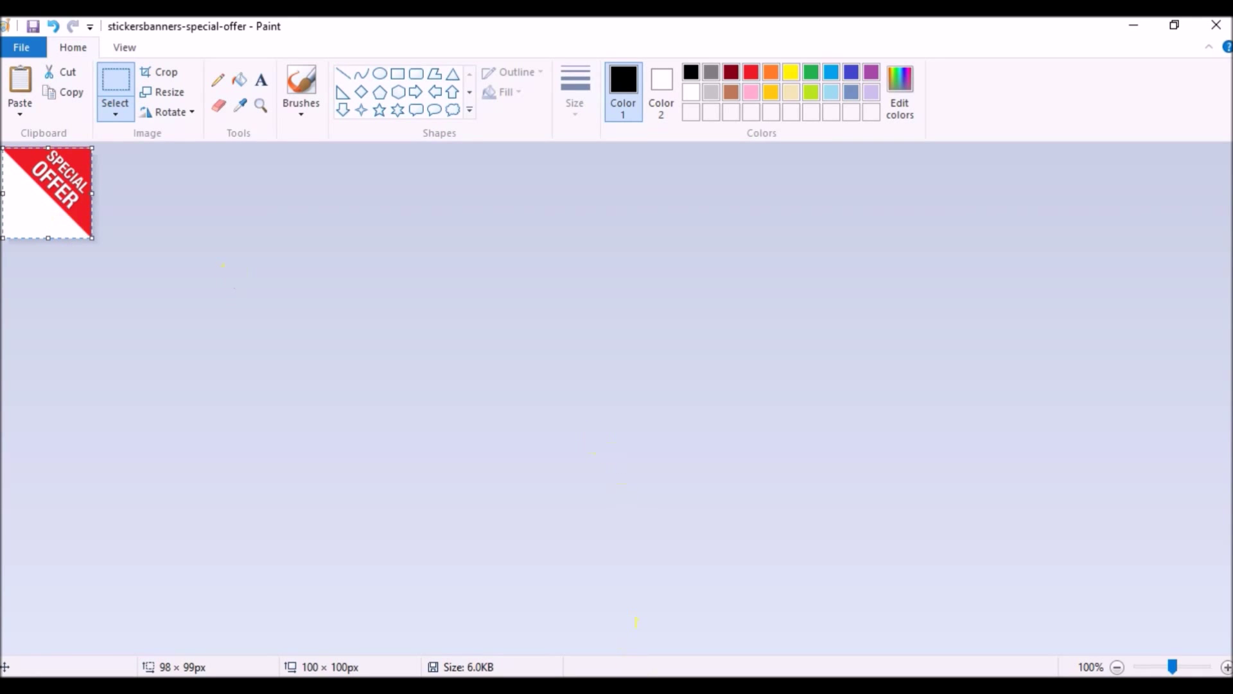
left_click(556, 607)
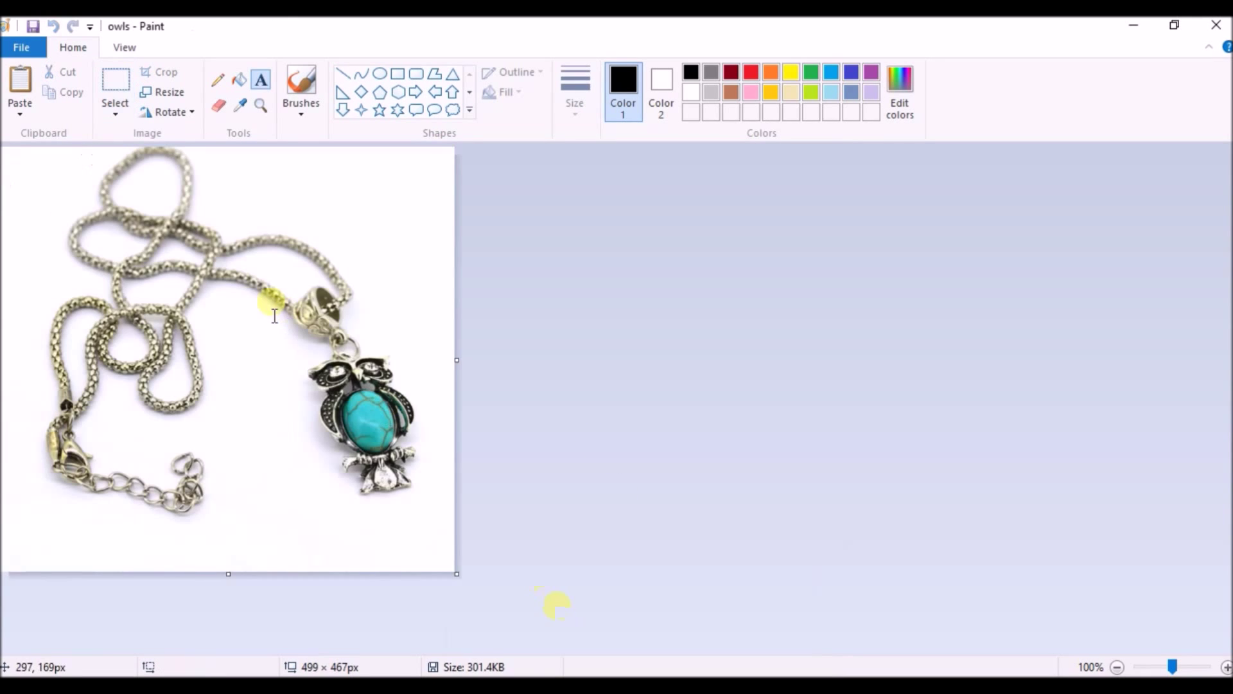
key("ctrl+v")
left_click_drag(63, 221, 430, 223)
left_click(538, 283)
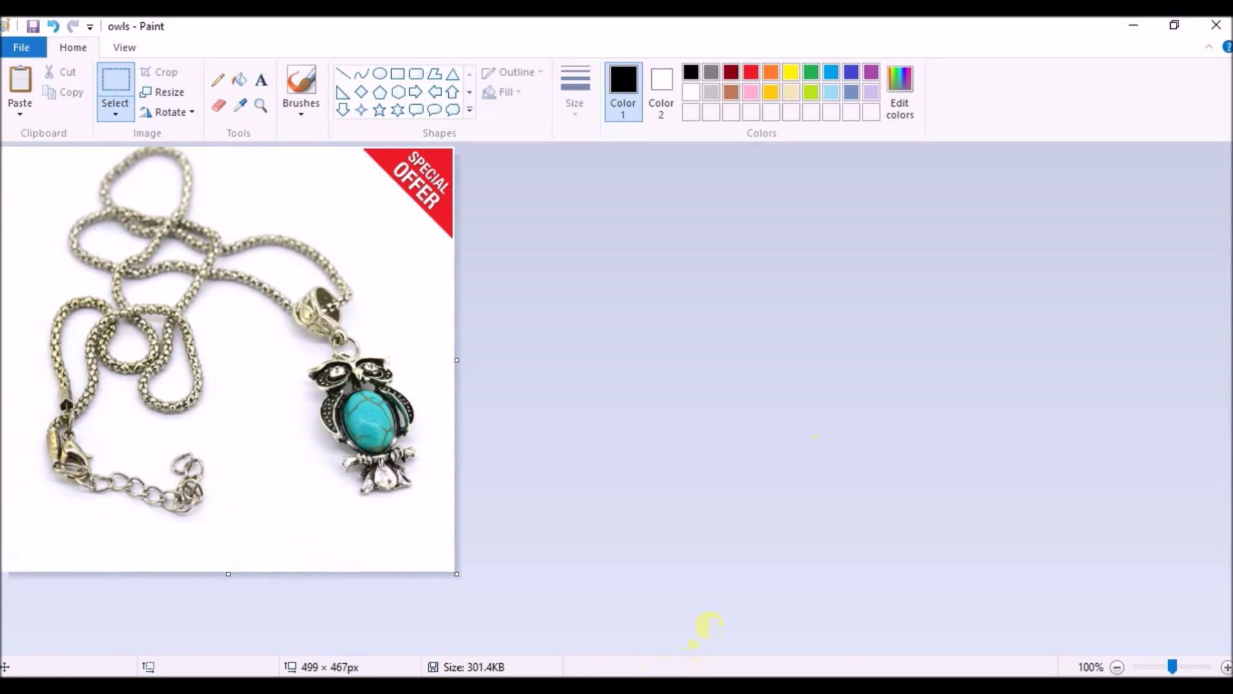
left_click(672, 620)
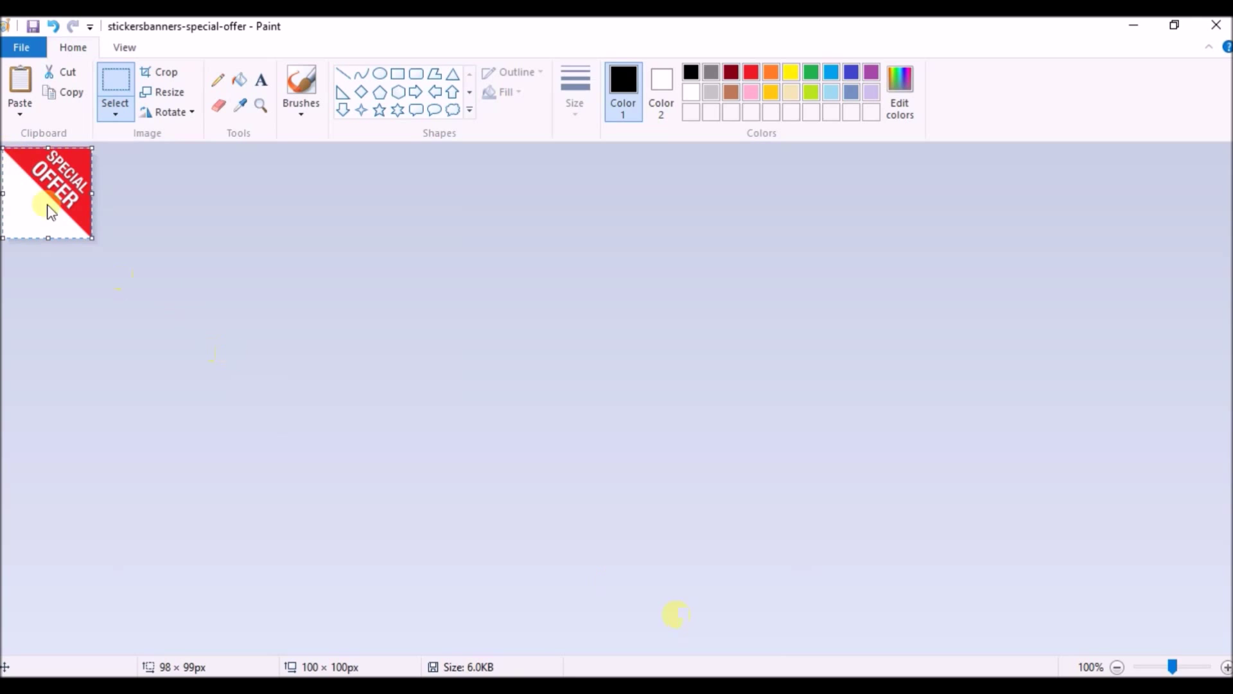
mouse_move(627, 671)
left_click(564, 617)
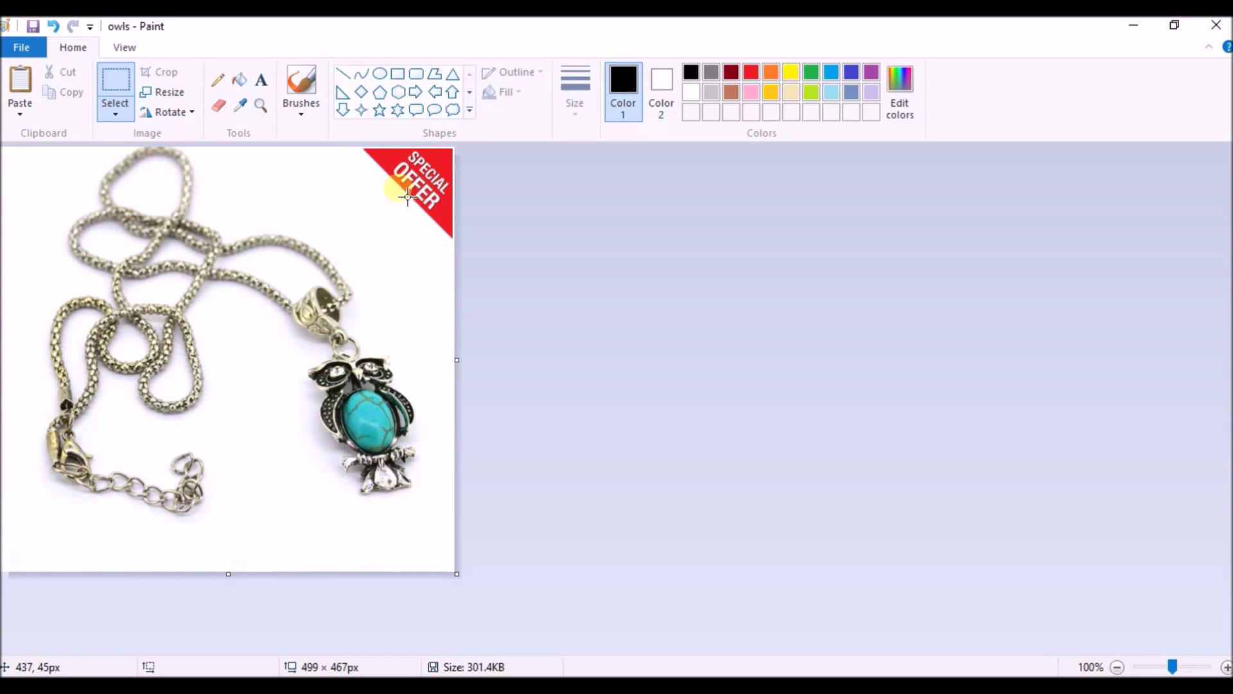
Switch to the special offer banner's window and open the free_tag picture from the owls sample folder there
mouse_move(617, 672)
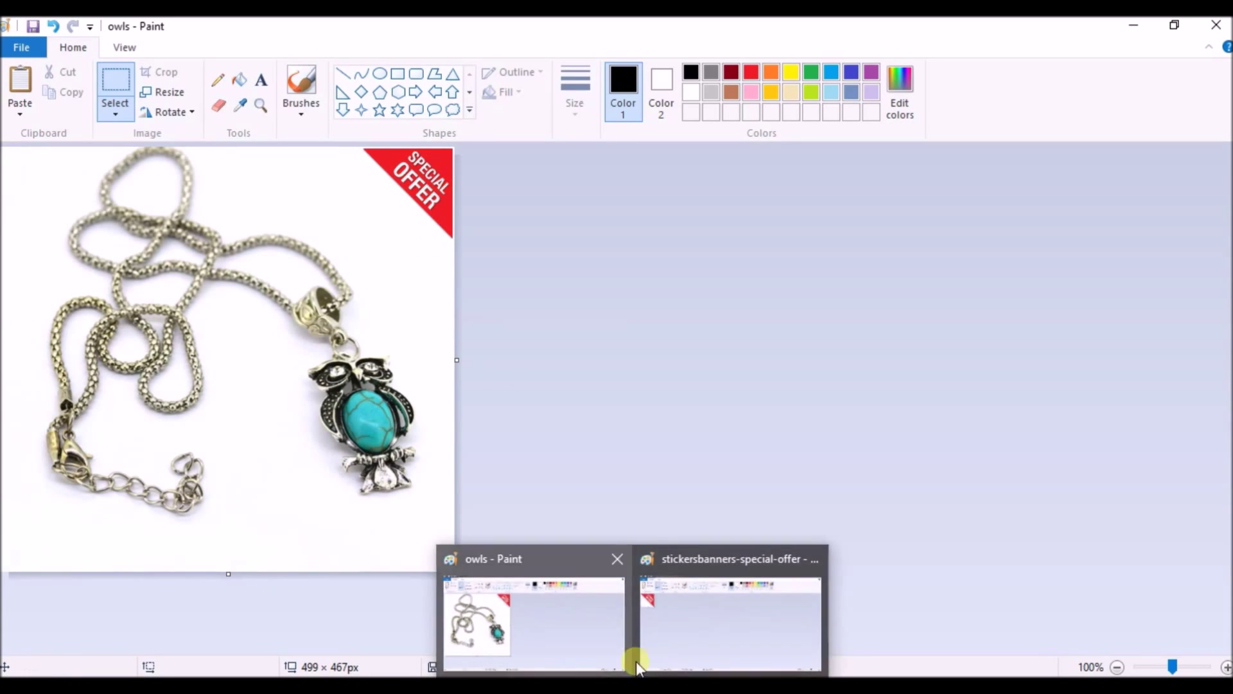
left_click(683, 618)
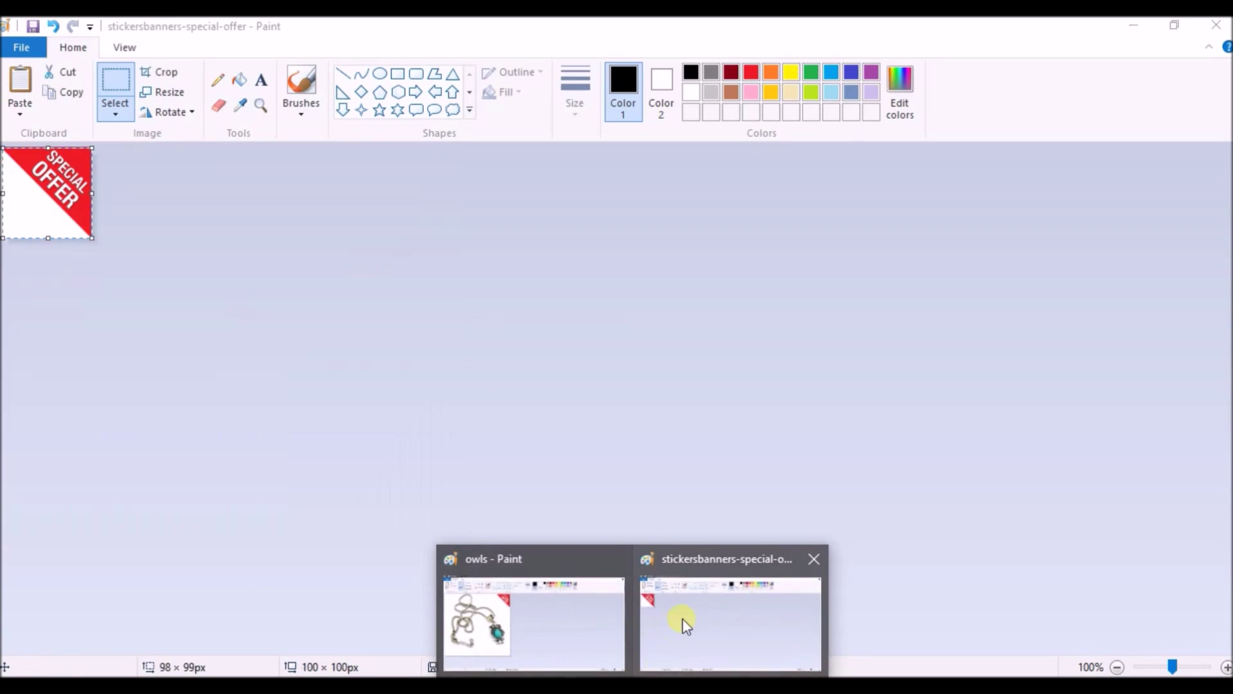
left_click(22, 47)
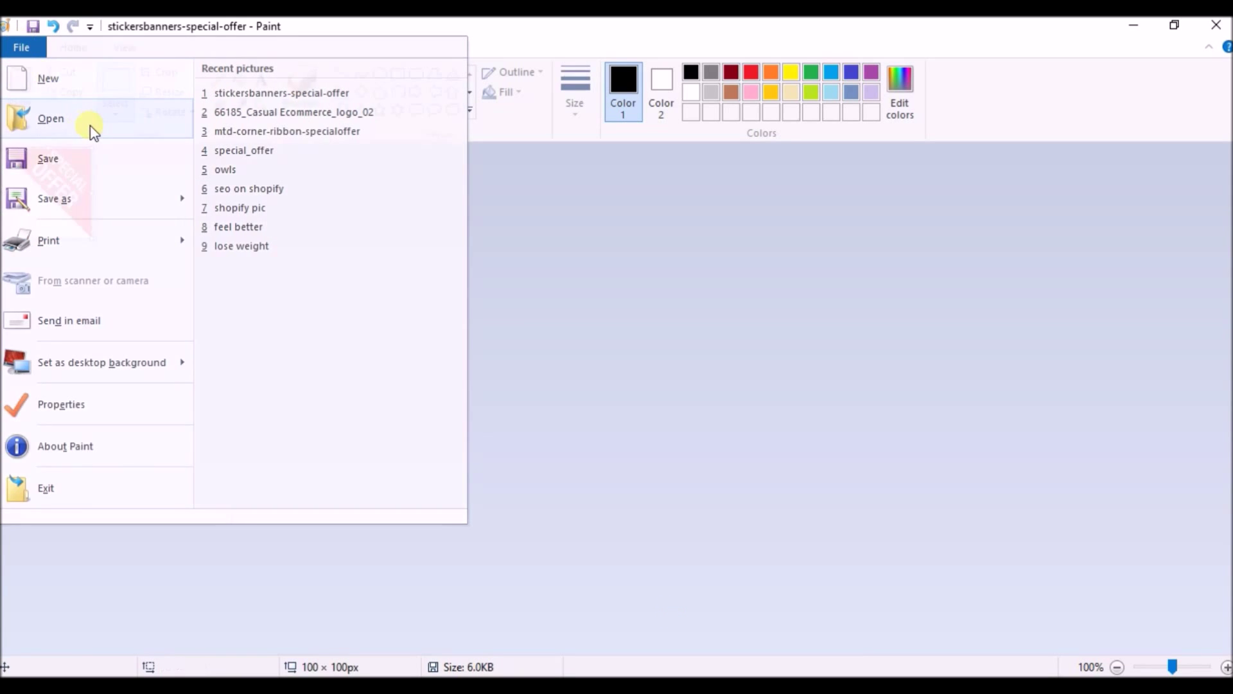
key("Escape")
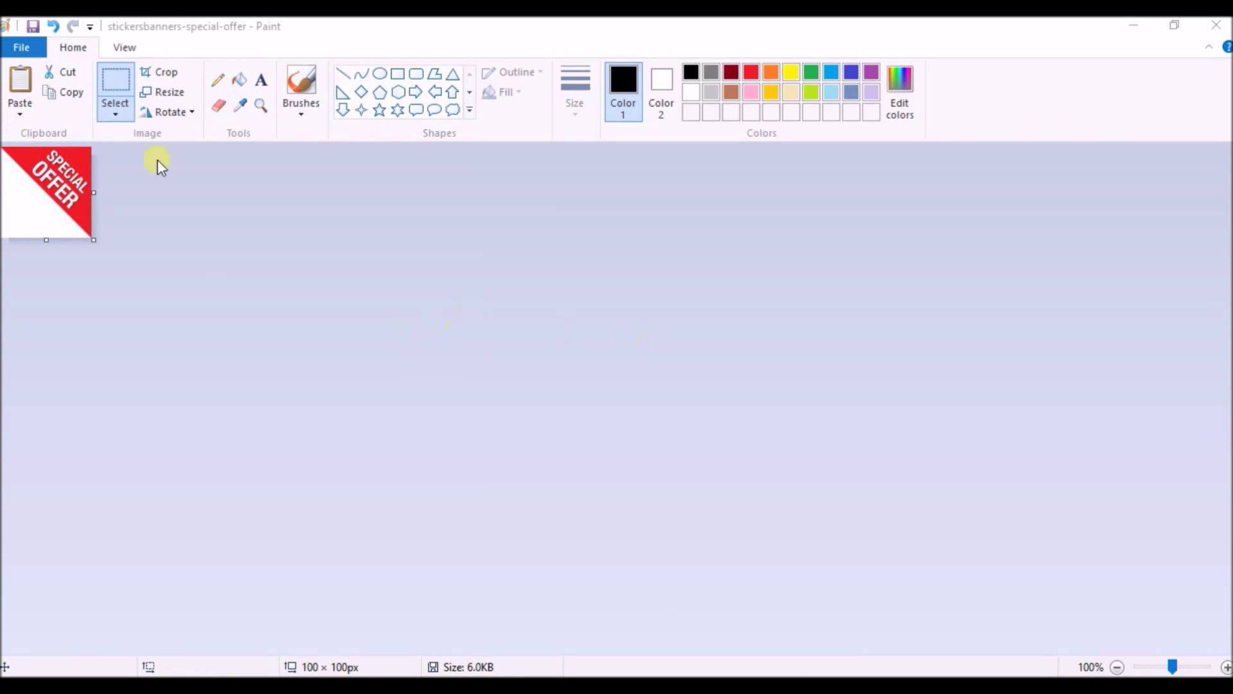
key("ctrl+o")
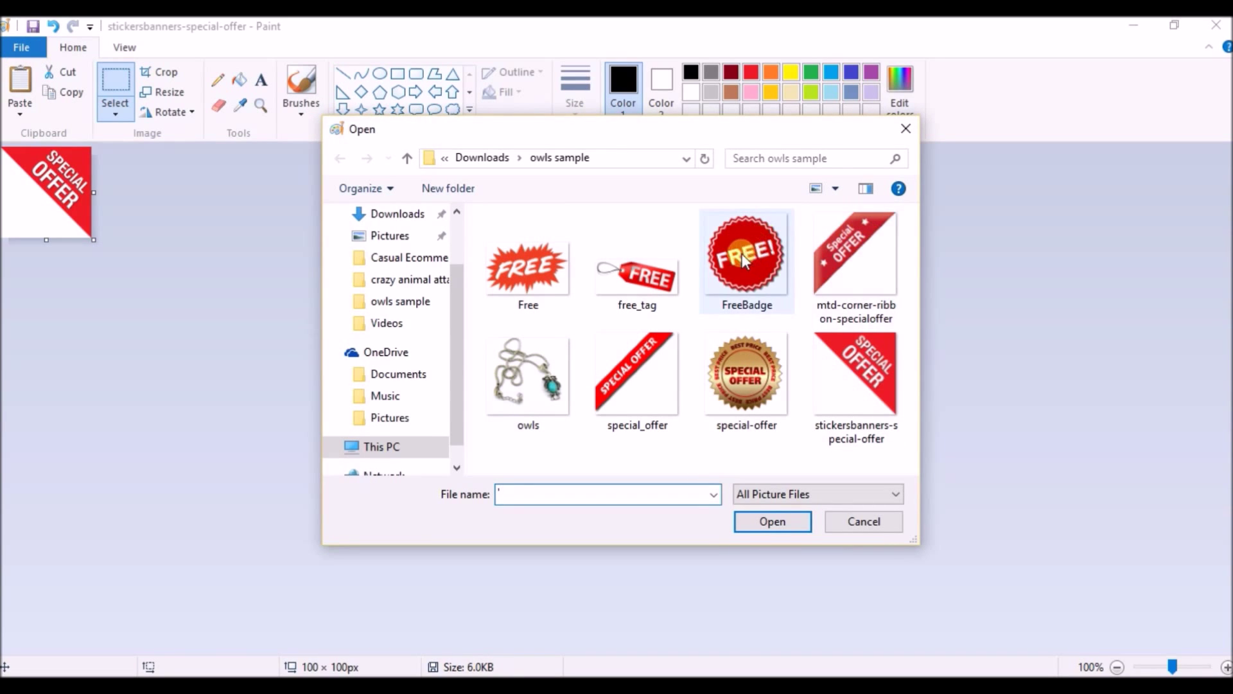
double_click(669, 267)
Resize the free_tag picture by pixels to a width of 200, maintaining the aspect ratio
left_click(171, 97)
left_click(196, 158)
double_click(229, 191)
type("200")
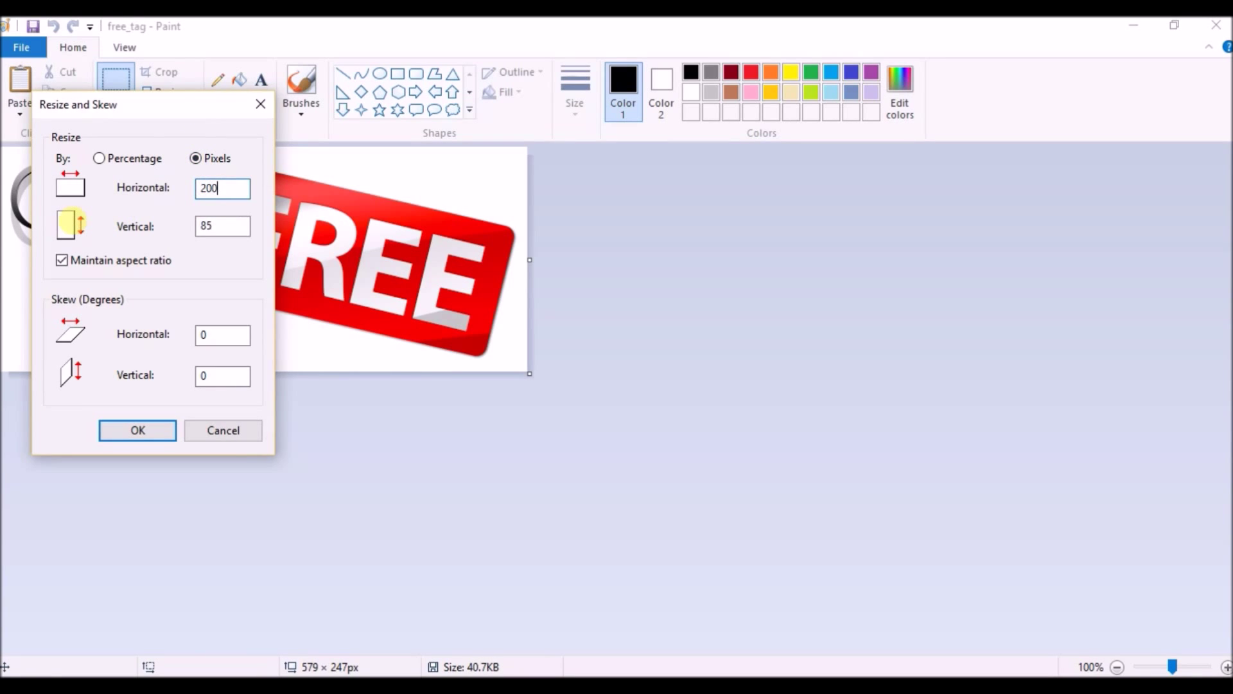
key("Return")
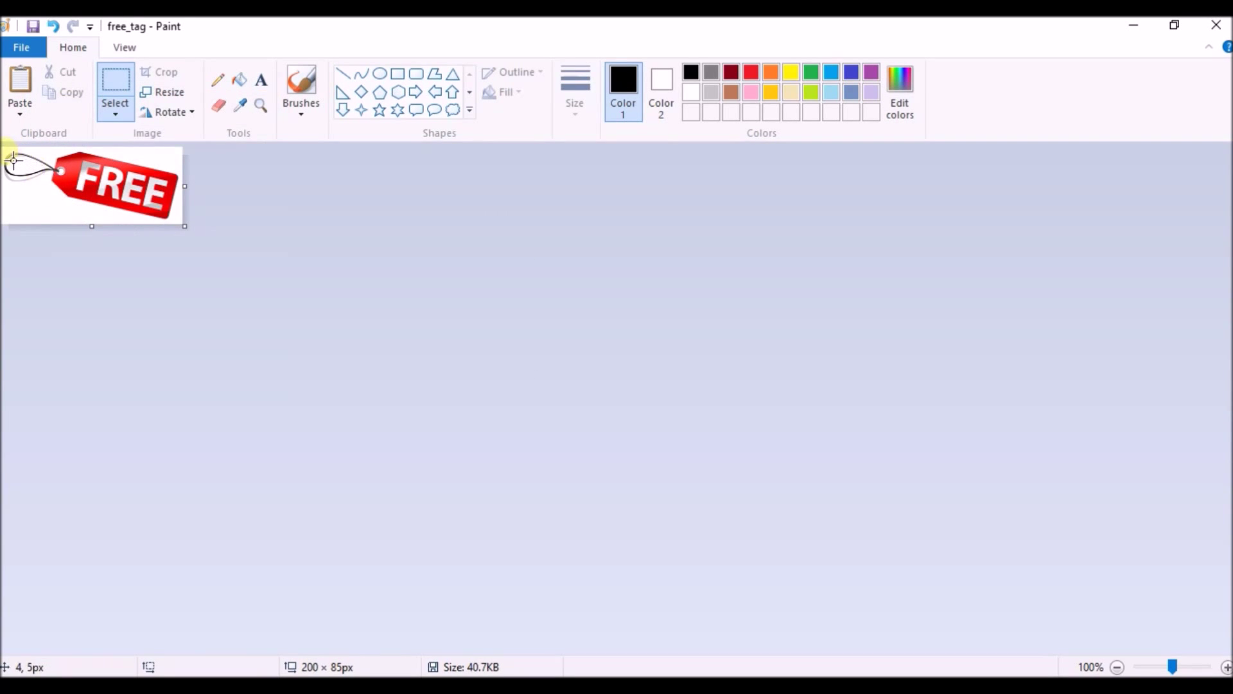
Copy the FREE tag, about 198 × 81 px, into the owls picture and place it in the lower-right area below the owl
left_click_drag(4, 152, 184, 225)
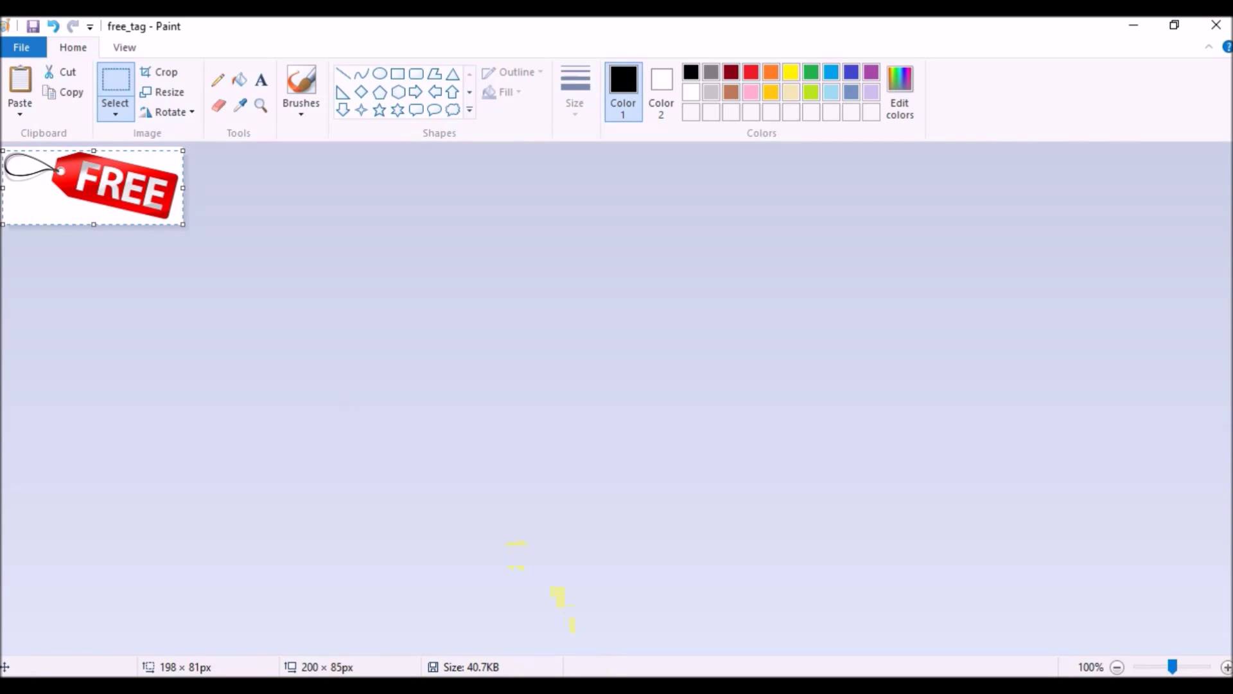
left_click(572, 646)
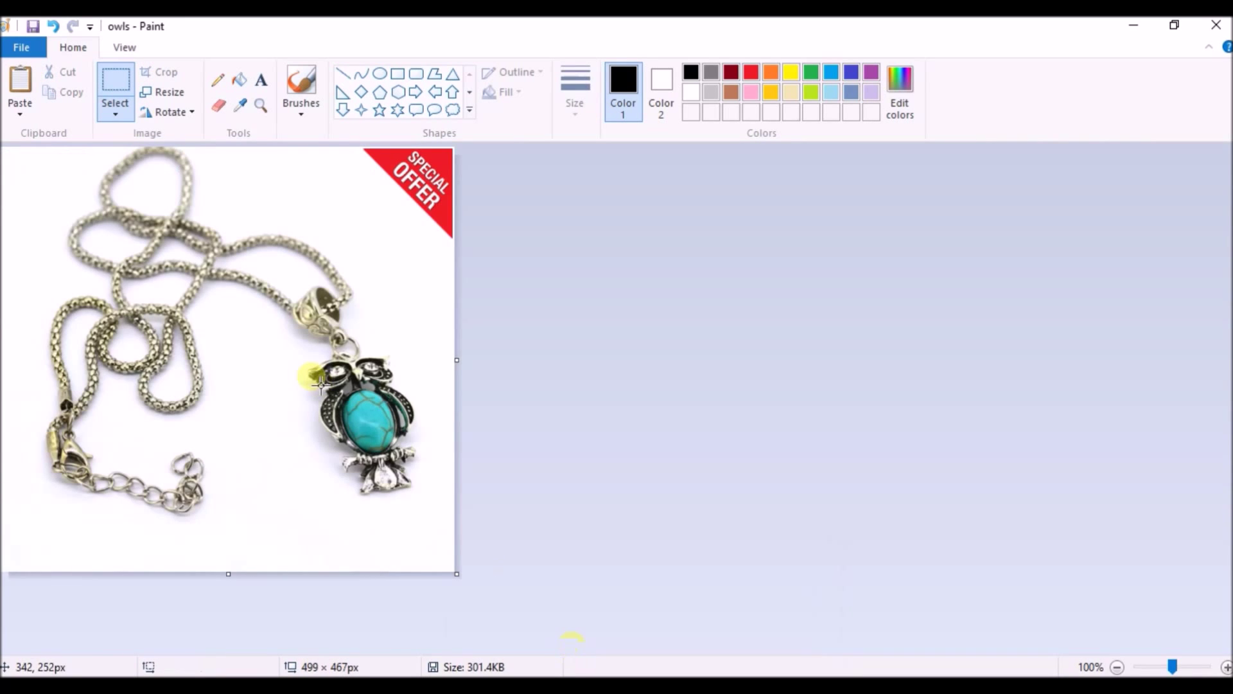
key("ctrl+v")
left_click_drag(145, 198, 397, 547)
left_click(574, 436)
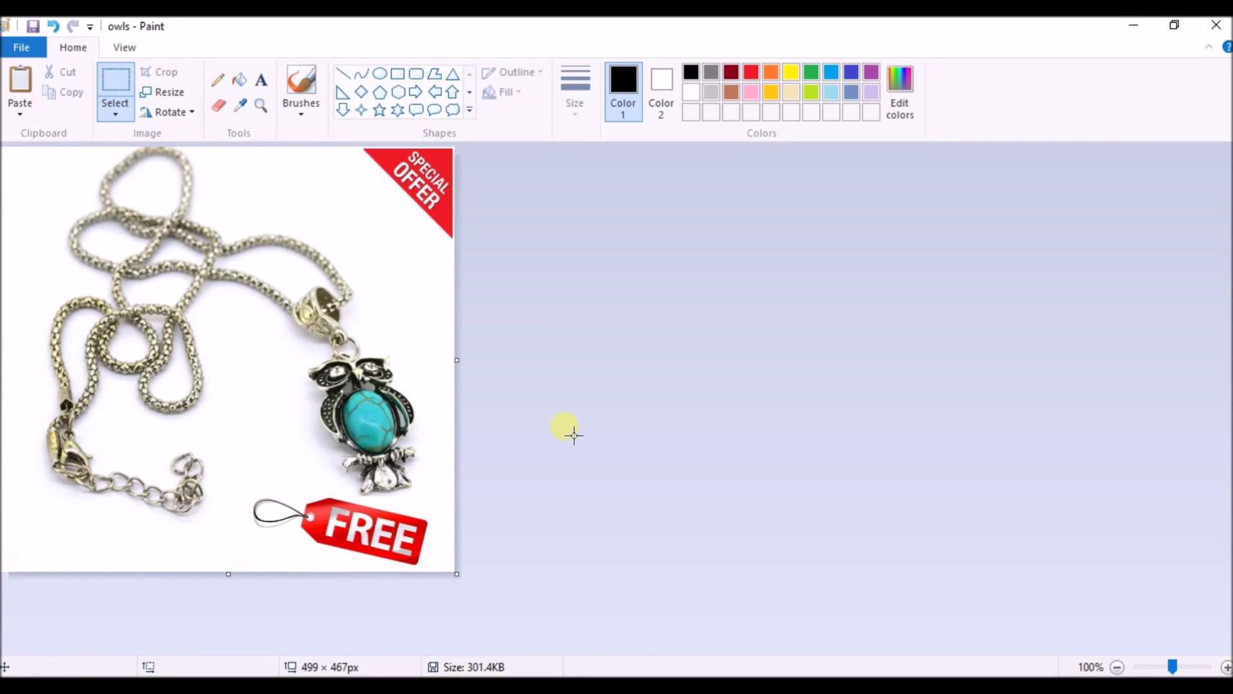
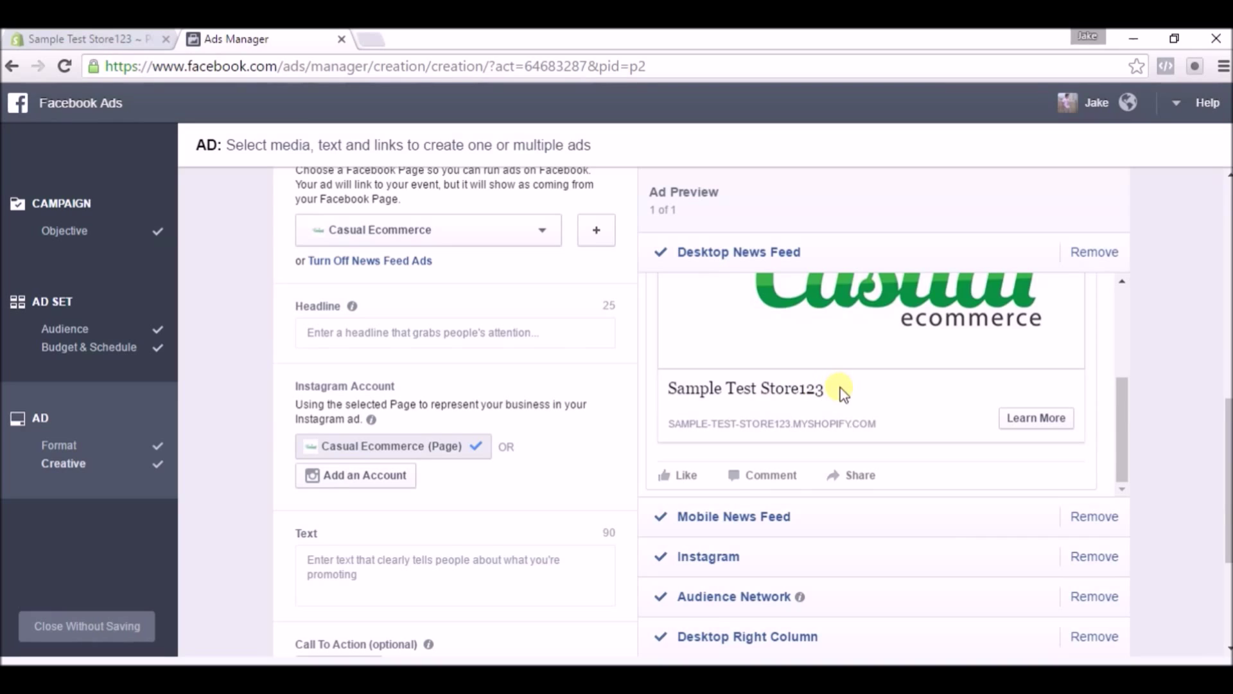
Set the Facebook ad's headline to "Casual Ecommerce T-Shirt"
left_click(429, 334)
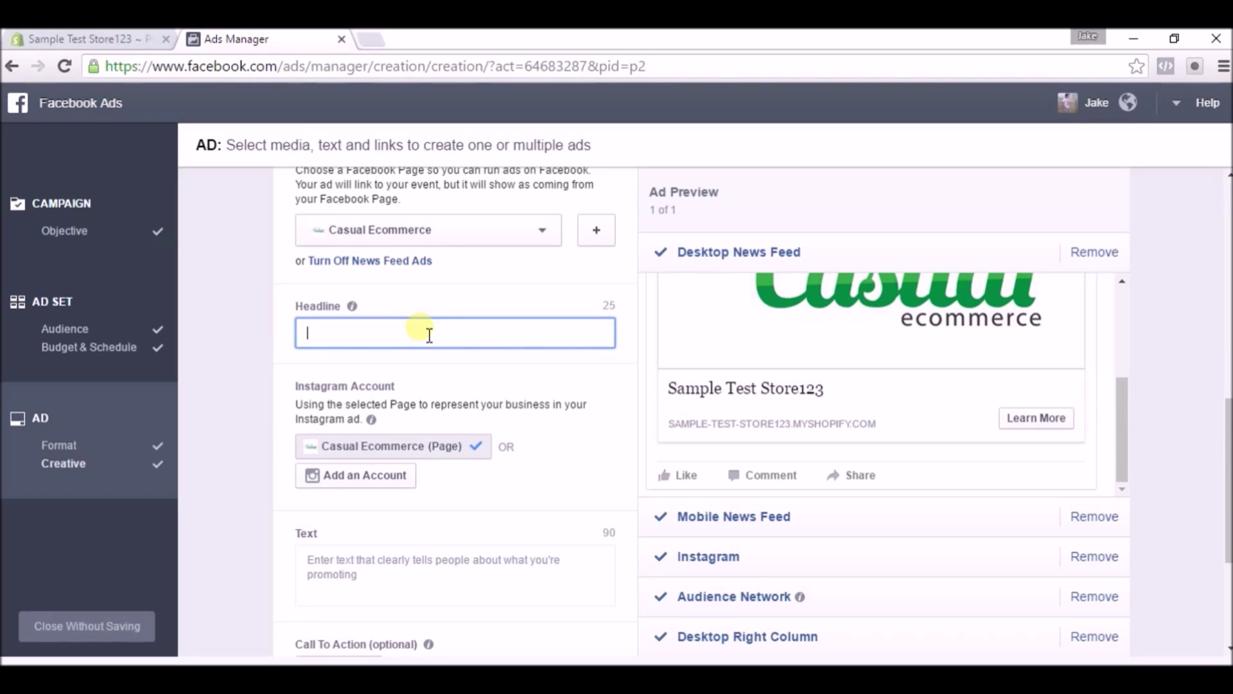
type("casual")
key("BackSpace")
key("BackSpace")
key("BackSpace")
key("BackSpace")
key("BackSpace")
type("Casual Ecommerce")
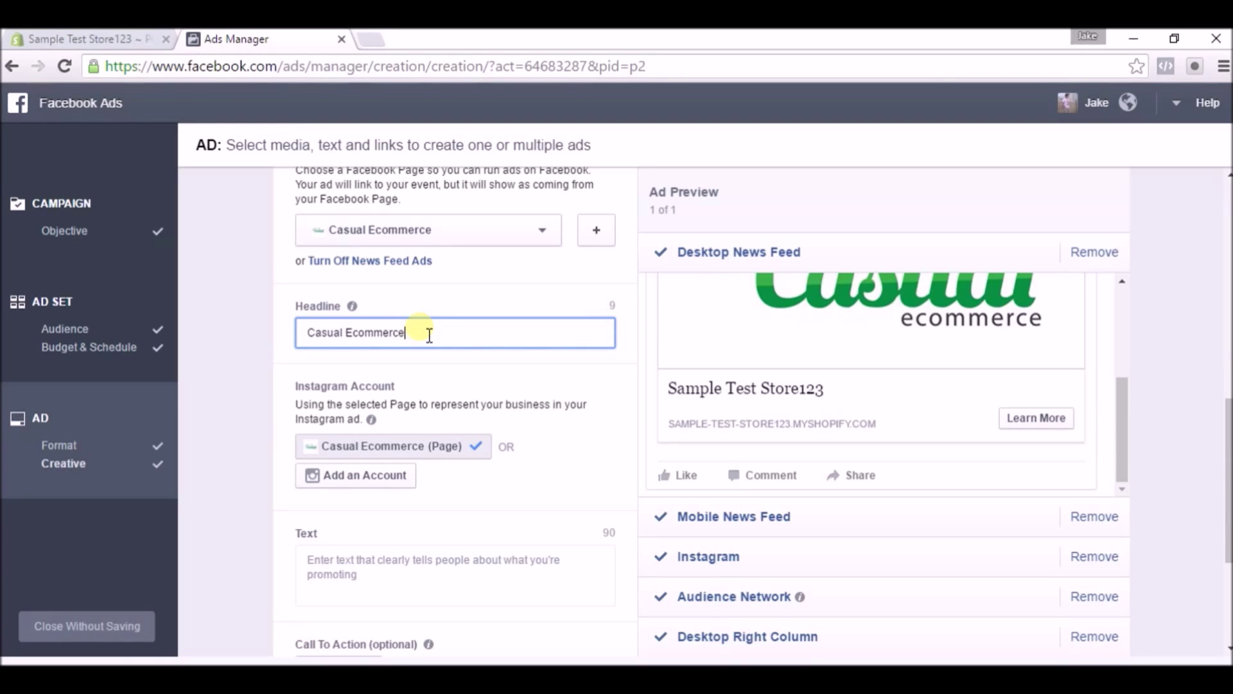
type(" T-Shirt")
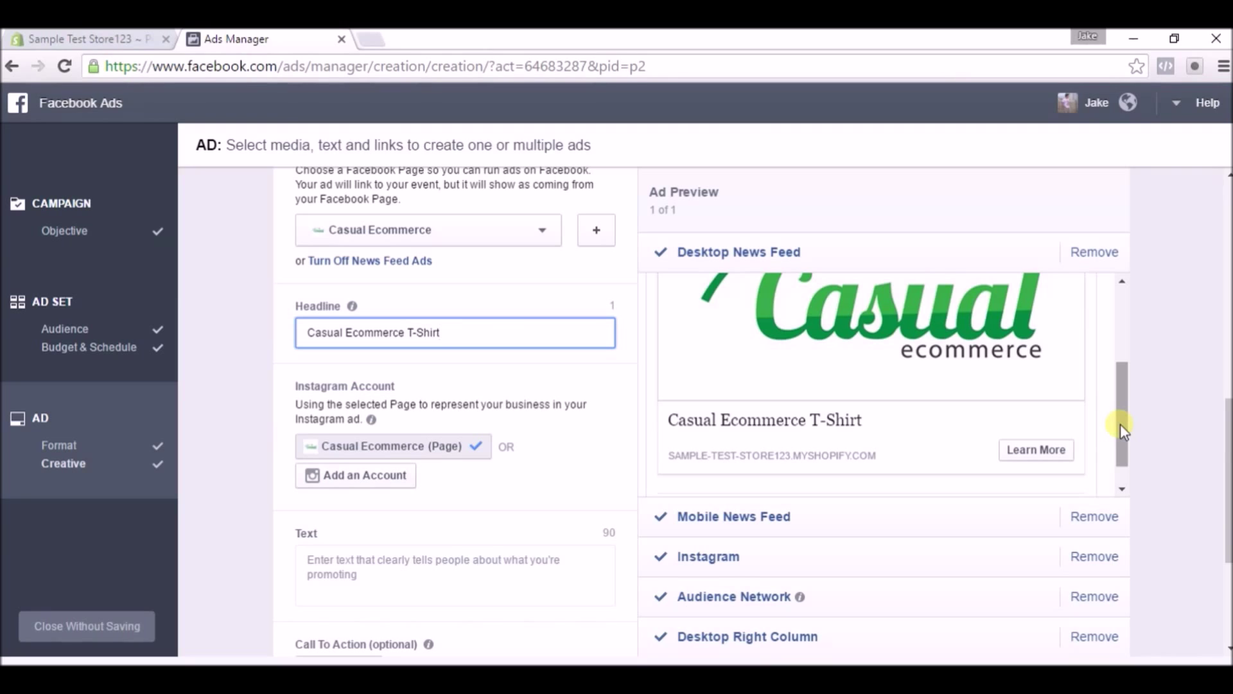
Enter placeholder characters as the ad's text to see where they appear in the Desktop News Feed preview, and clear them
left_click_drag(1230, 424, 1227, 473)
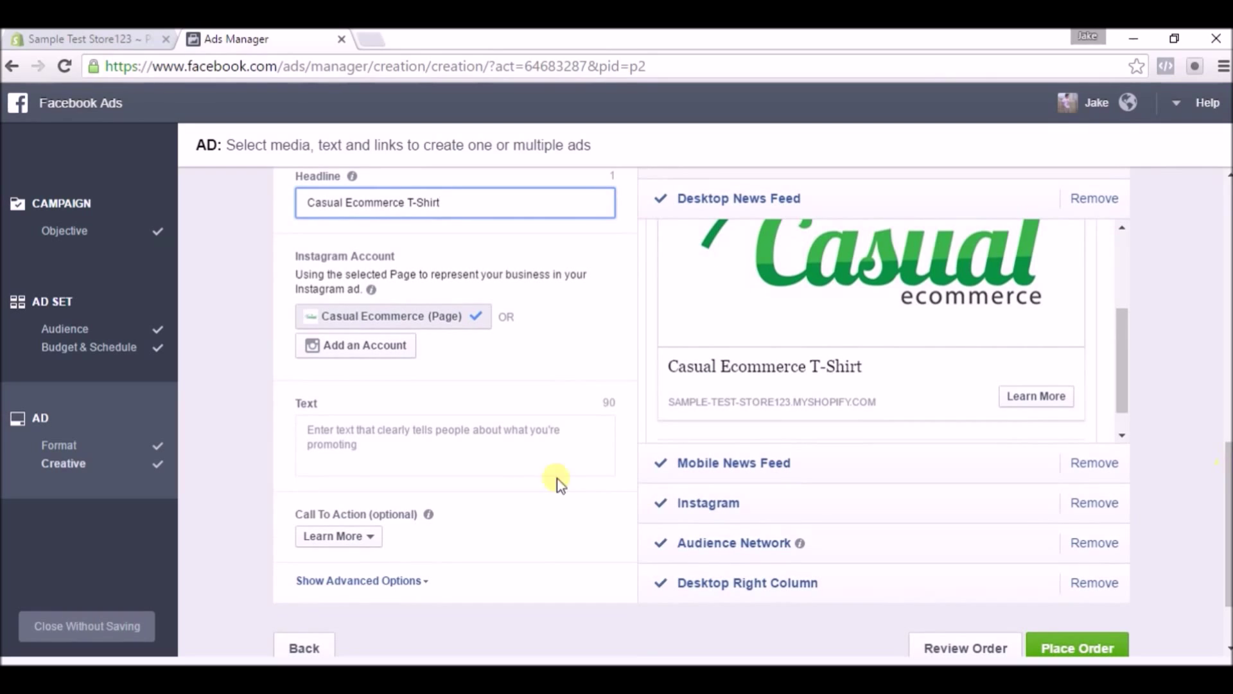
left_click(457, 445)
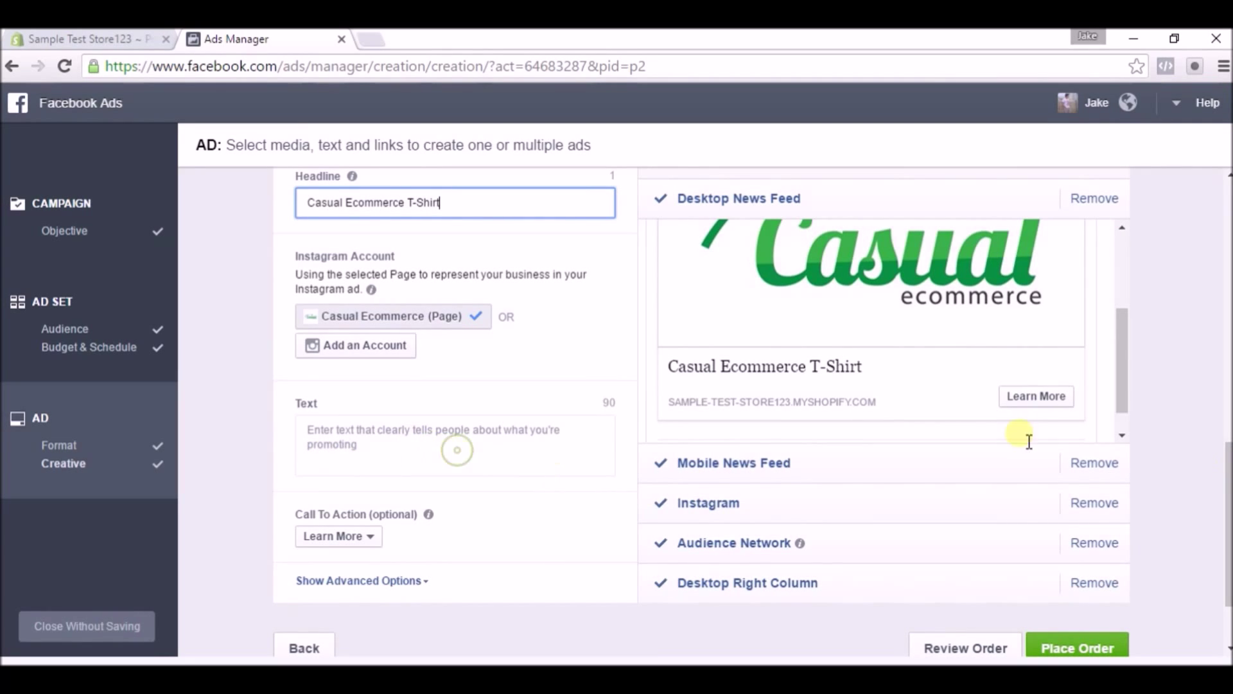
left_click_drag(1123, 385, 1123, 282)
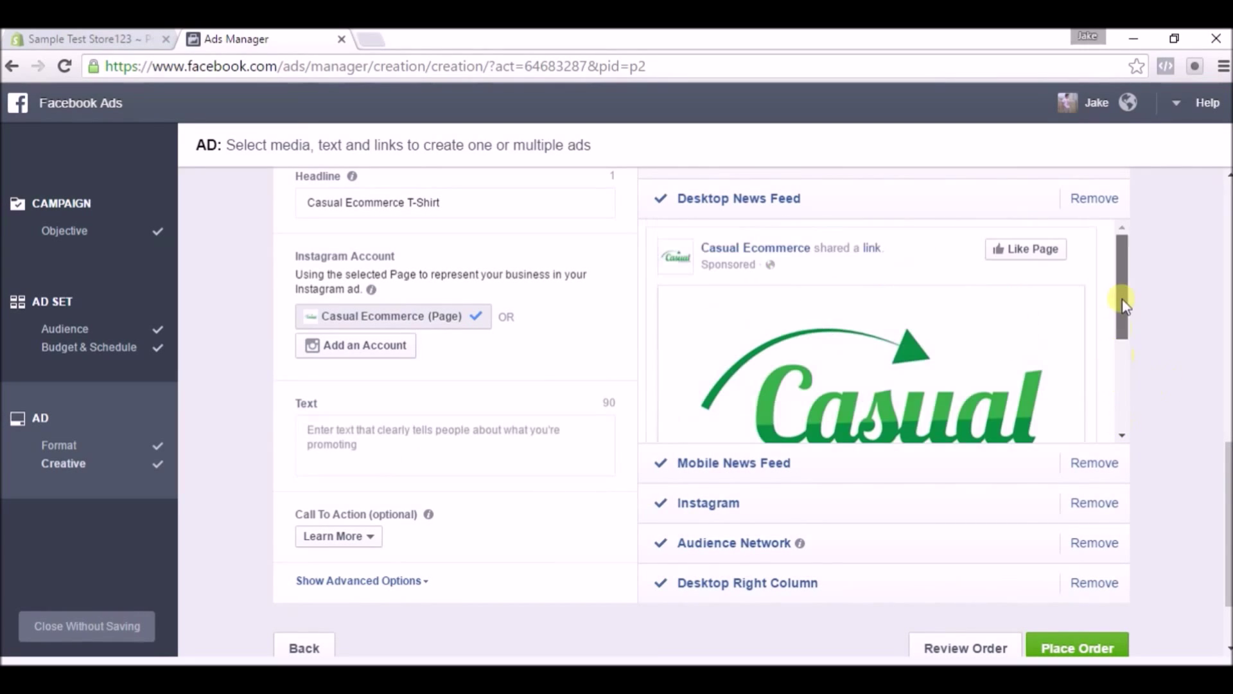
left_click(411, 437)
type("hbdhufbsdfbvjhds")
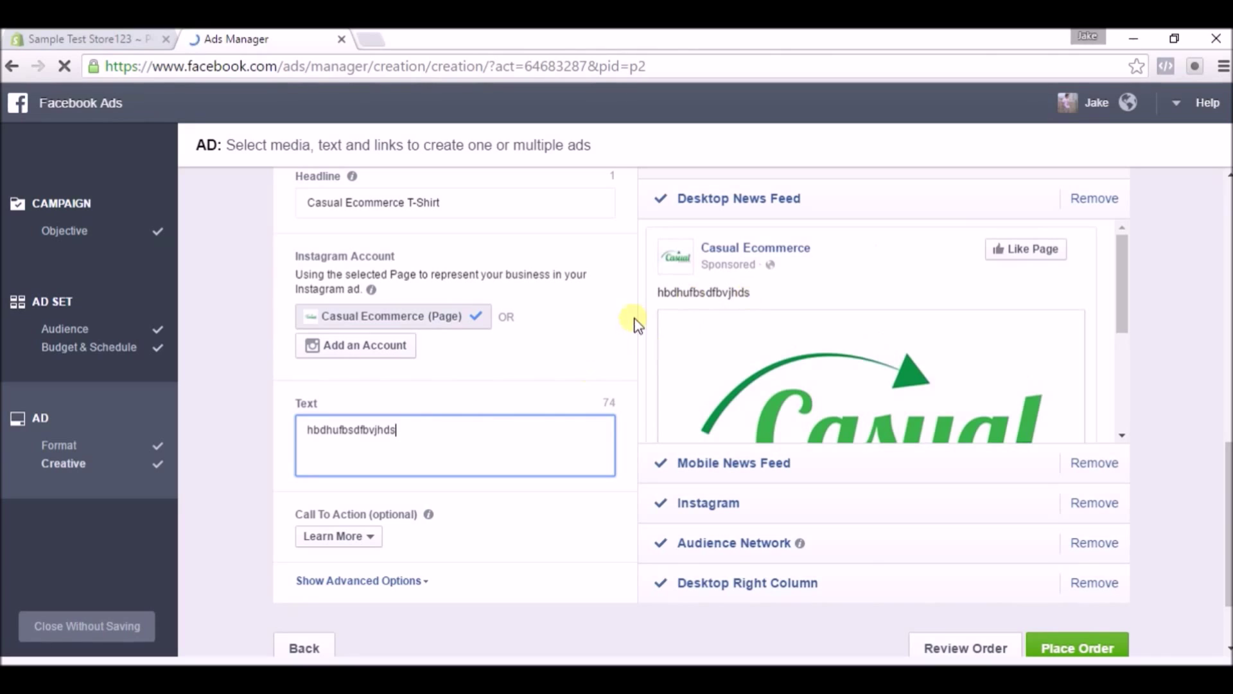
left_click(411, 436)
left_click_drag(418, 442, 298, 429)
key("BackSpace")
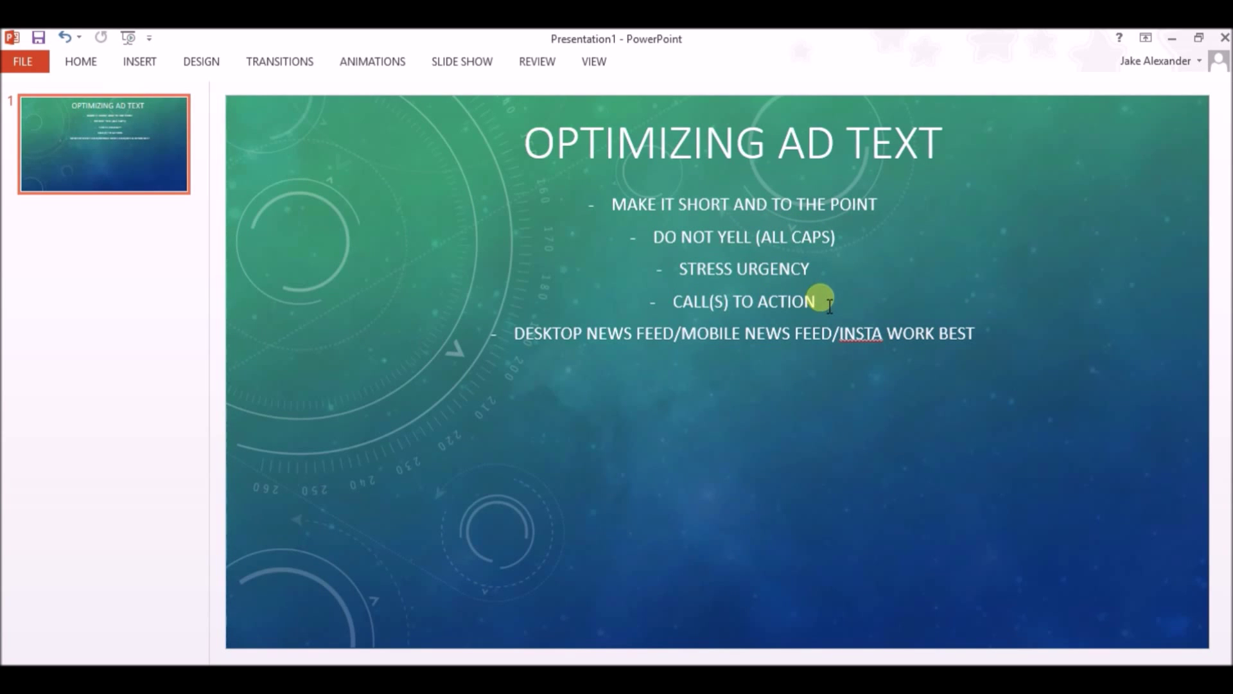
Switch from PowerPoint back to Facebook Ads Manager and enter the ad text "50% Off This Casual Ecommerce T-Shirt This Week ONLY!"
key("alt+Tab")
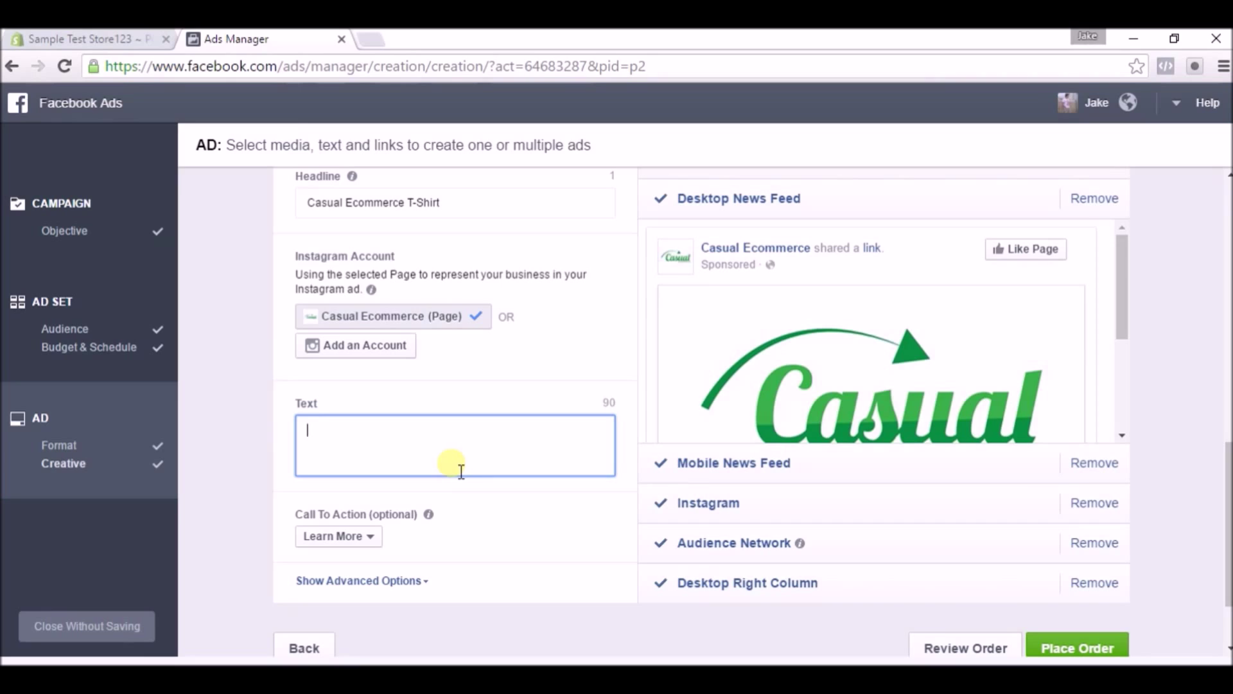
type("50% Off")
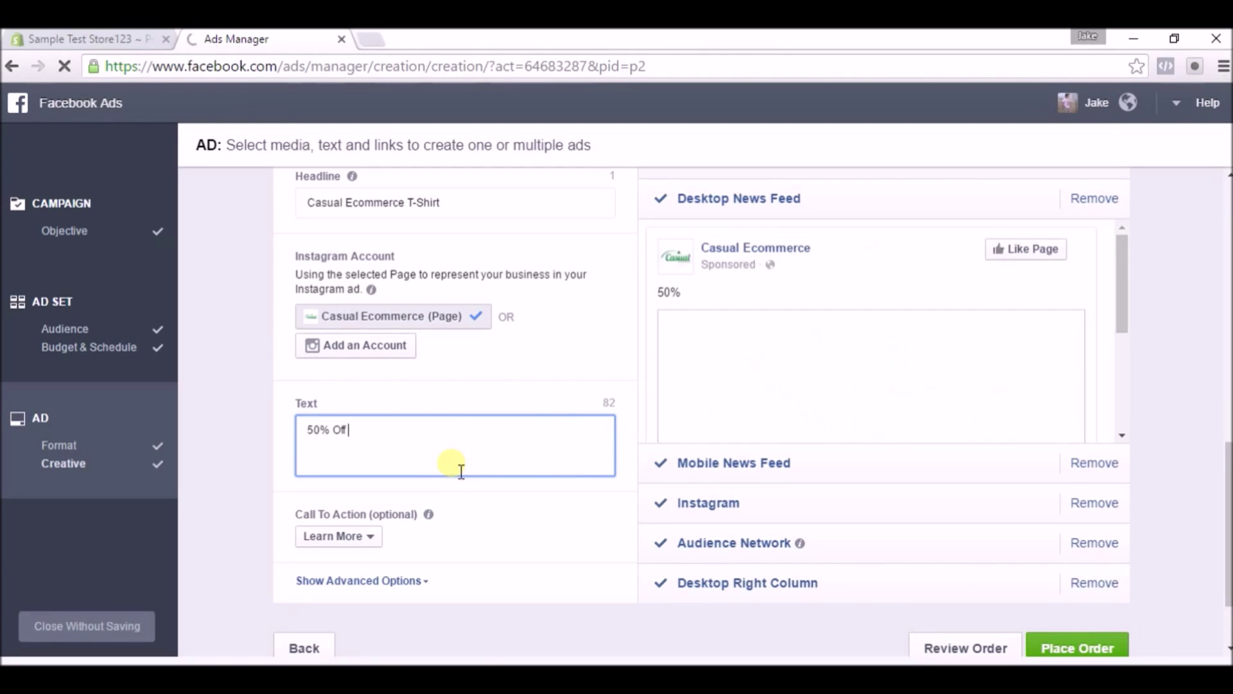
type(" T")
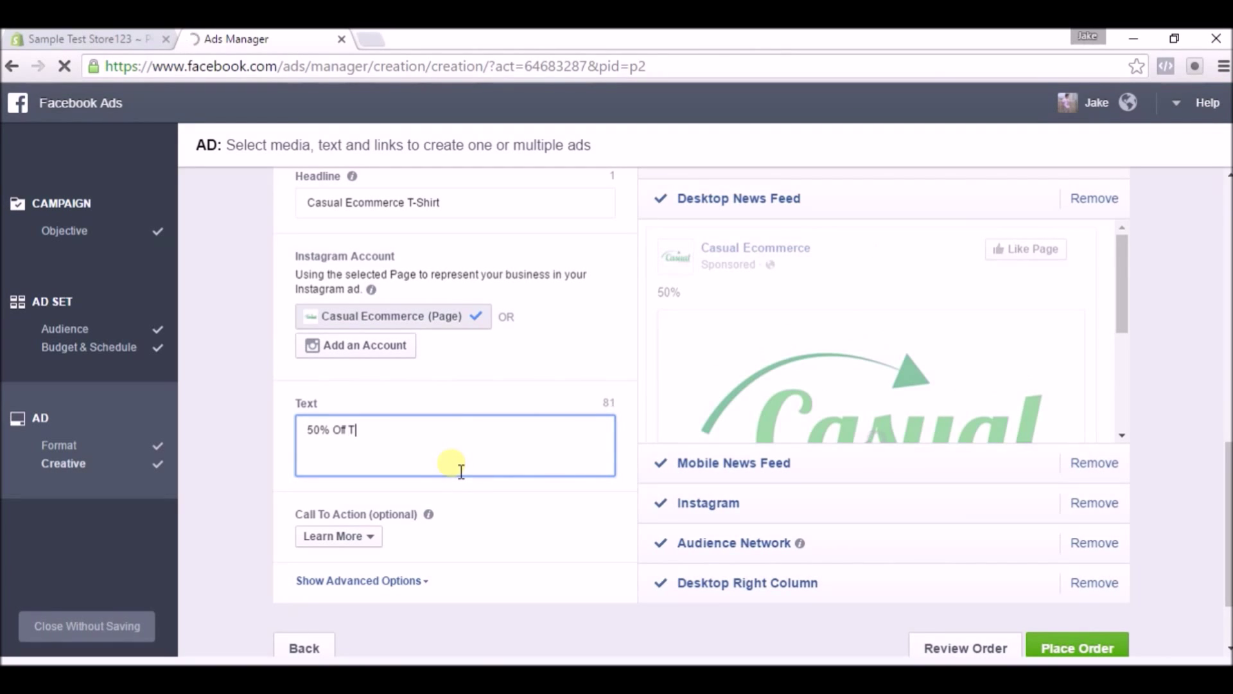
type("his Casual Eco")
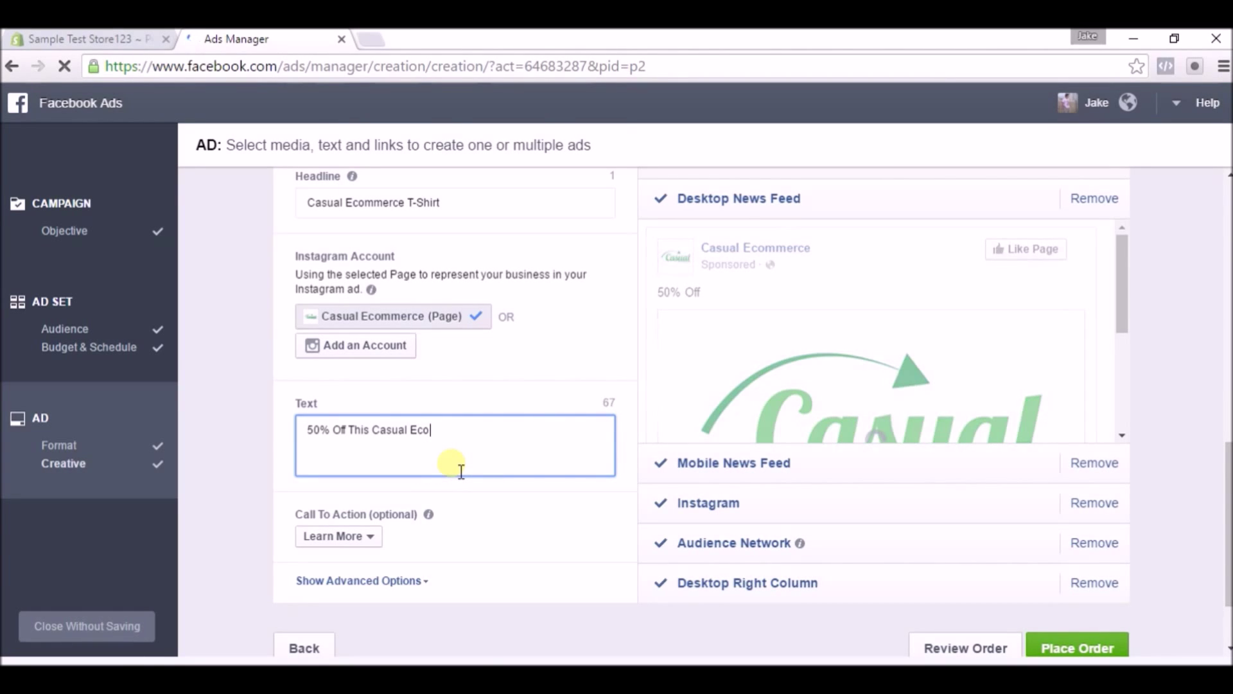
type("m")
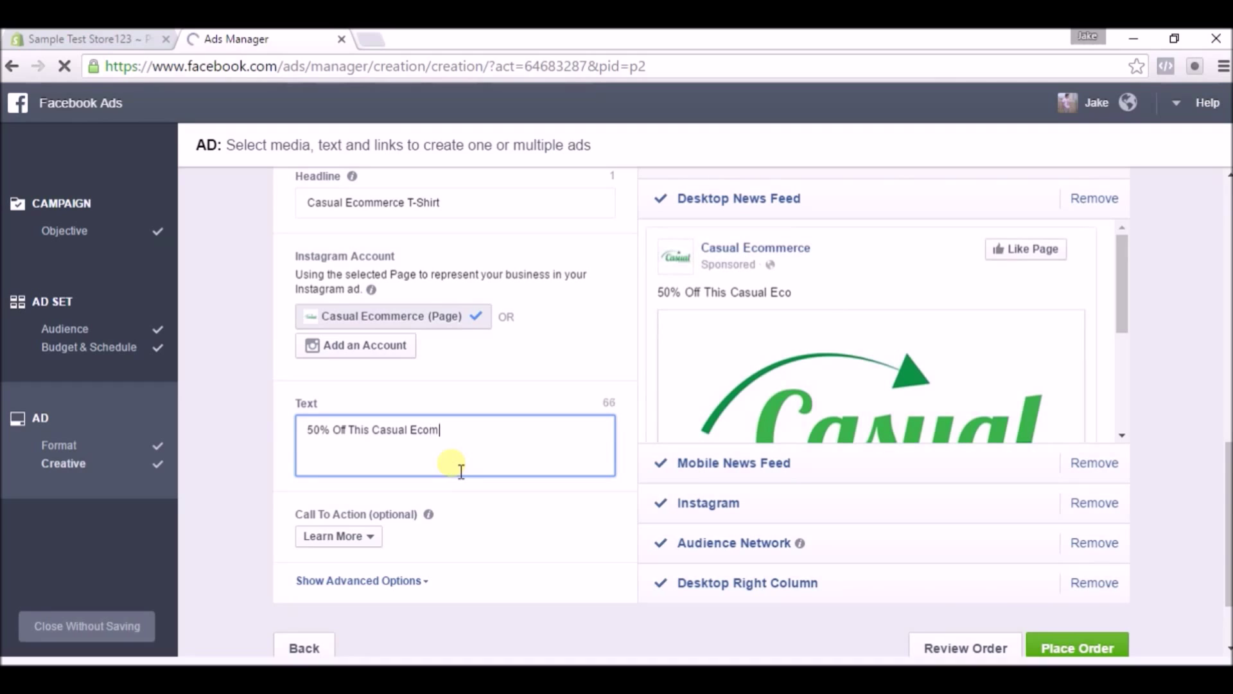
type("merce T-Shirt")
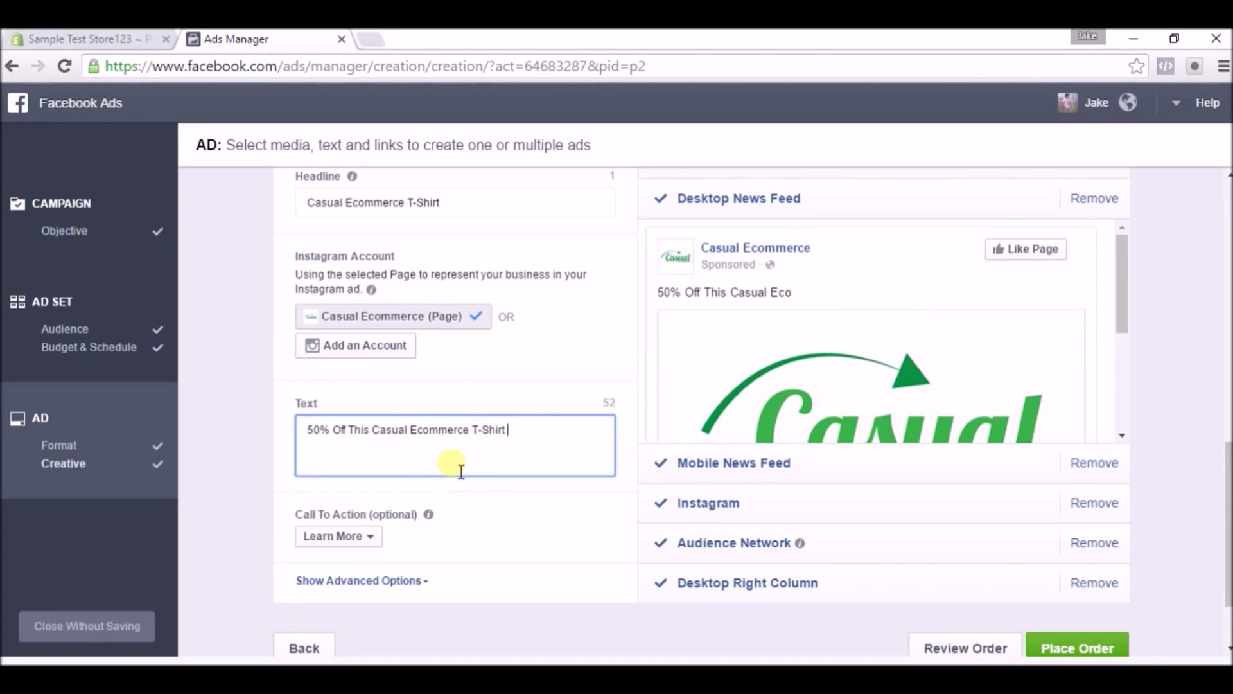
type(" This Wee")
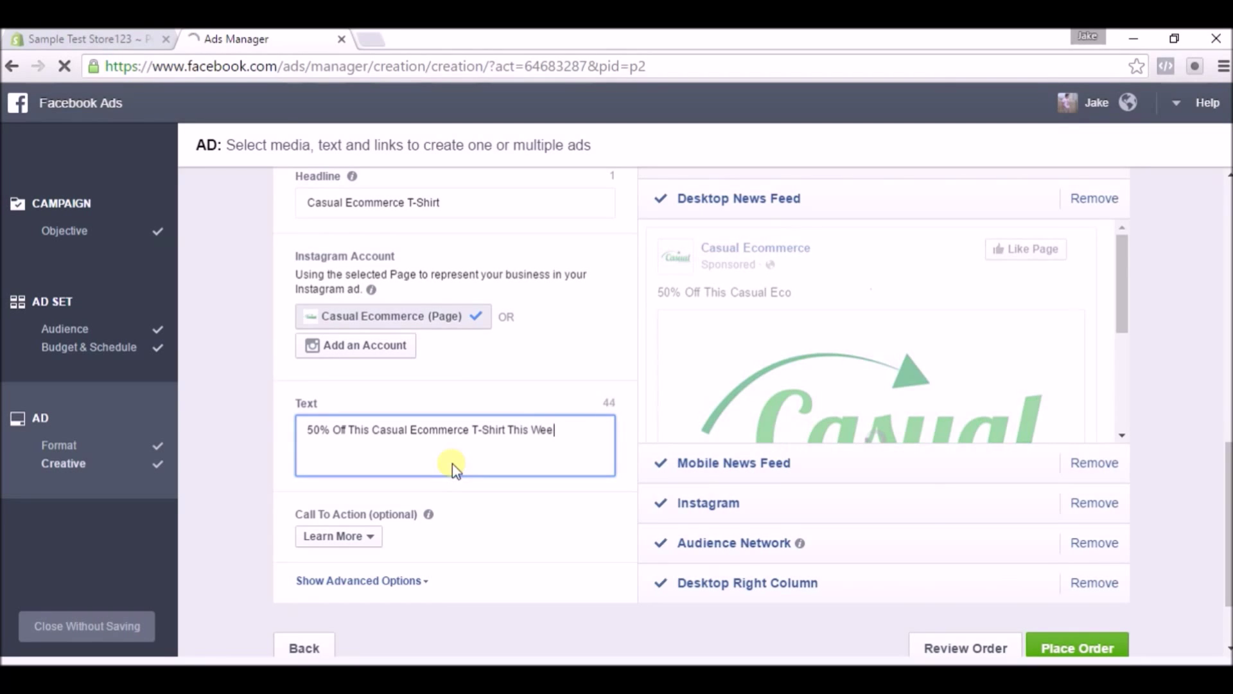
type("k ONLY!")
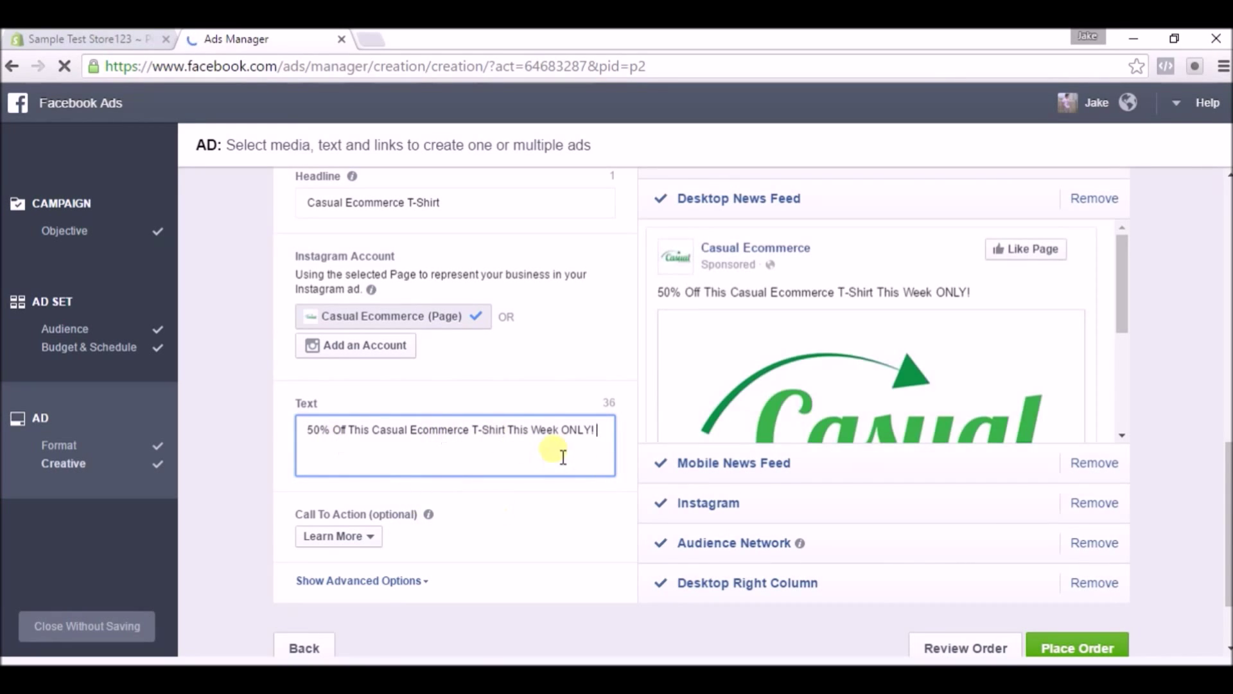
mouse_move(508, 443)
left_mouse_down()
mouse_move(603, 433)
mouse_move(498, 437)
left_mouse_up()
left_click(604, 430)
left_click(610, 436)
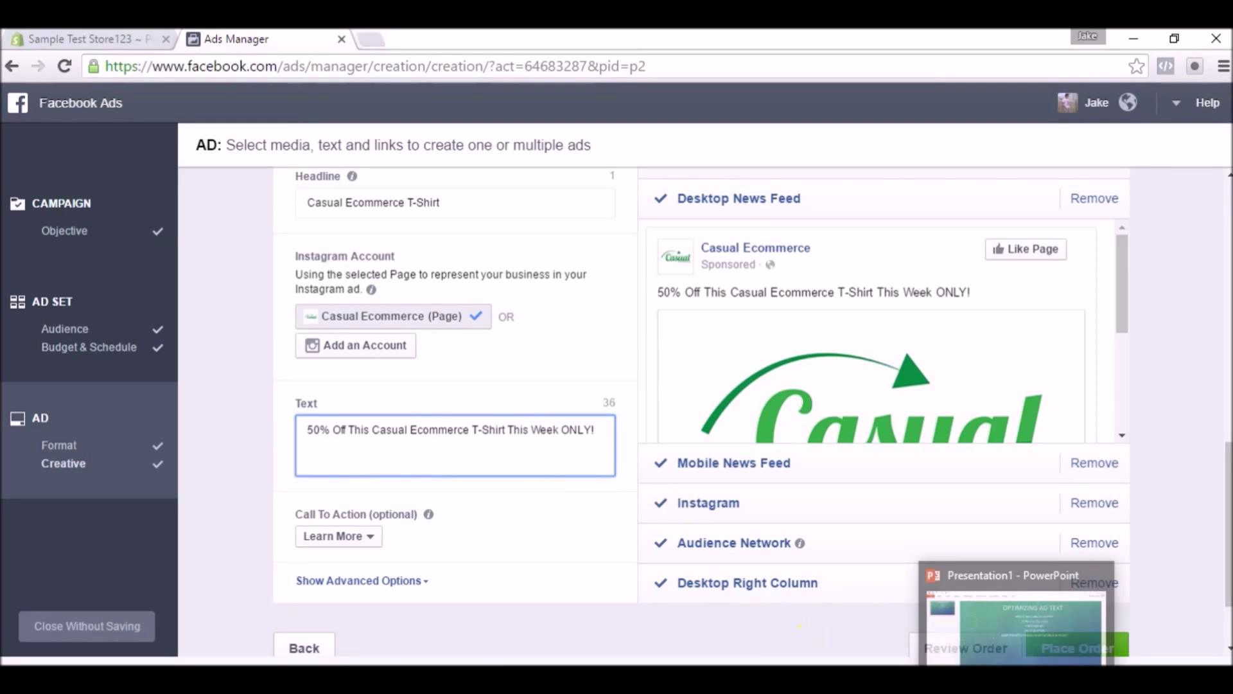
Consult the PowerPoint slide on optimizing ad text, and append "Click Here To Check Them Out:" to the Facebook ad's text
left_click(1072, 635)
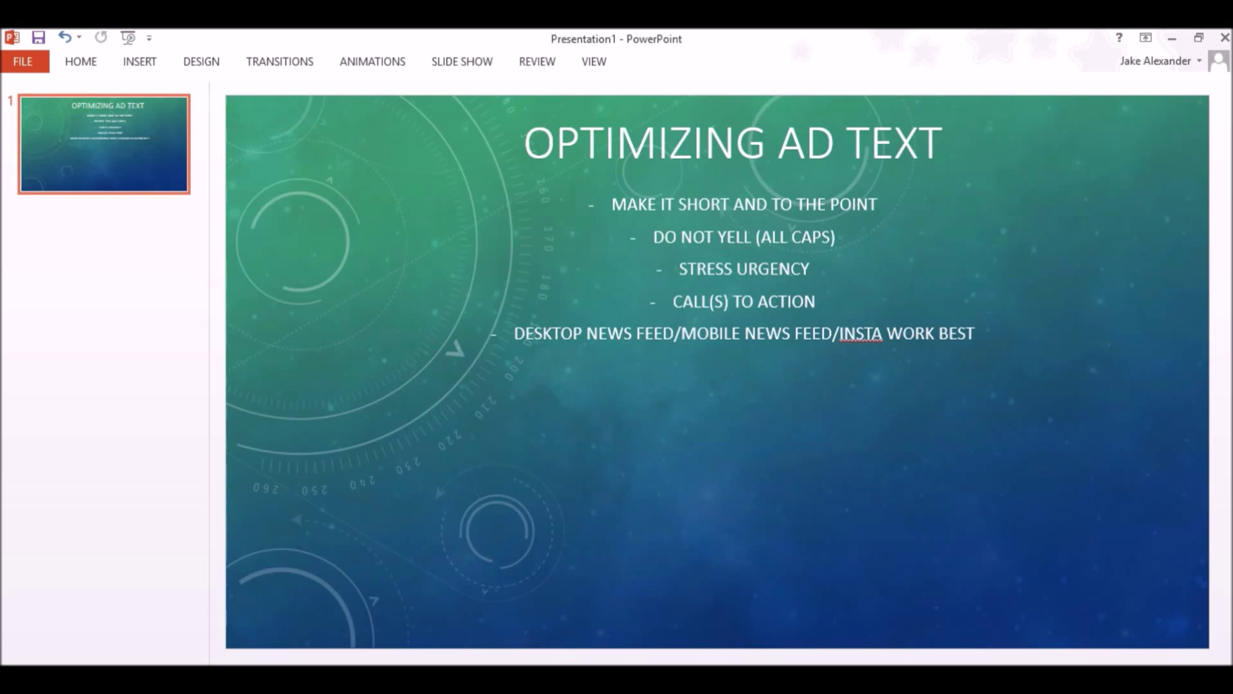
key("alt+Tab")
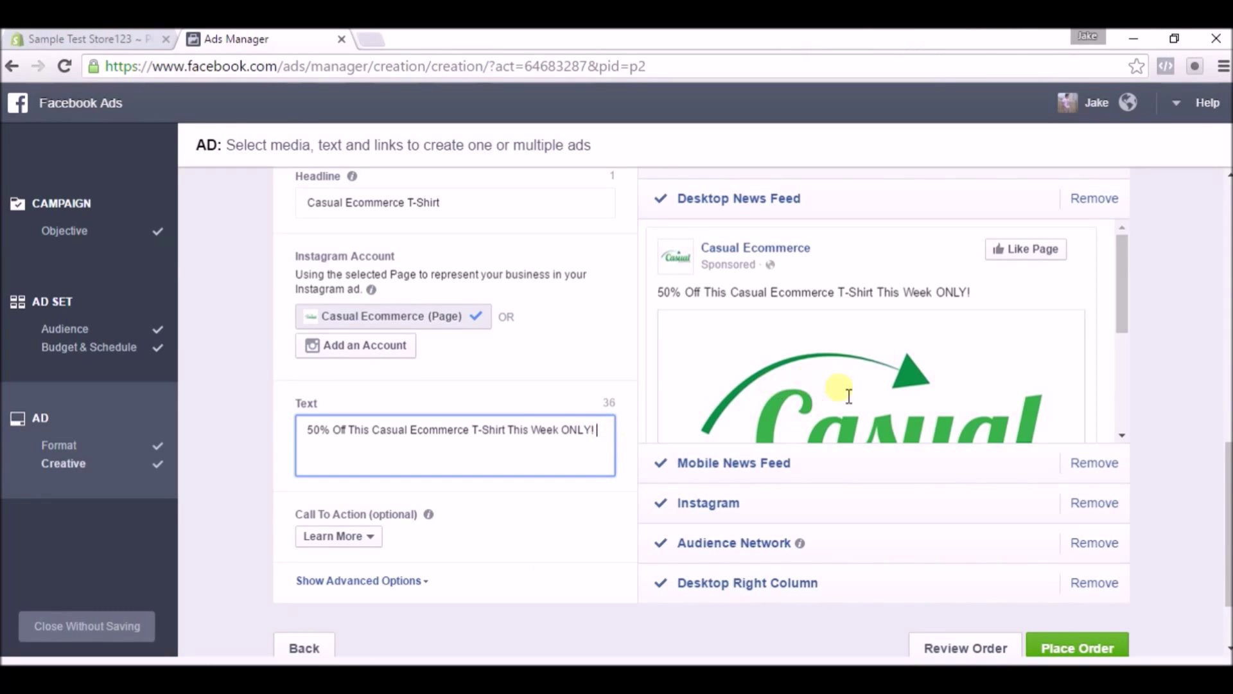
key("Return")
type("Click here")
key("BackSpace")
key("BackSpace")
key("BackSpace")
key("BackSpace")
type("Here To ")
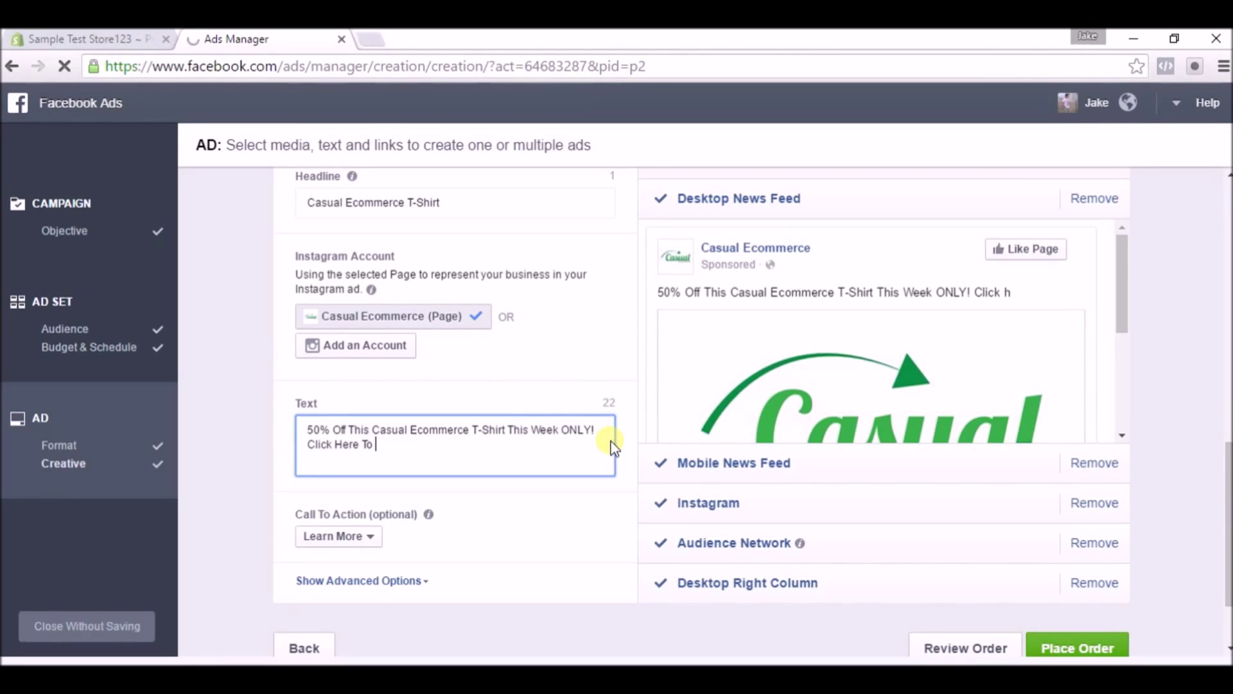
type("Check Them Out")
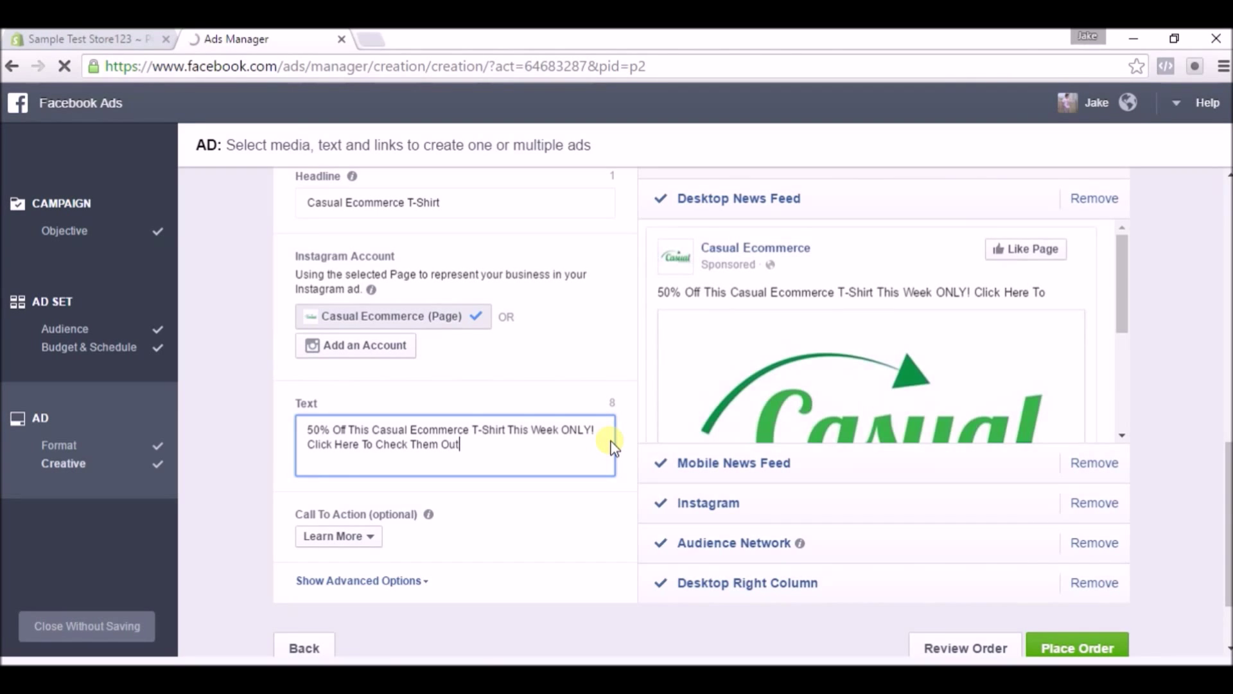
type("!")
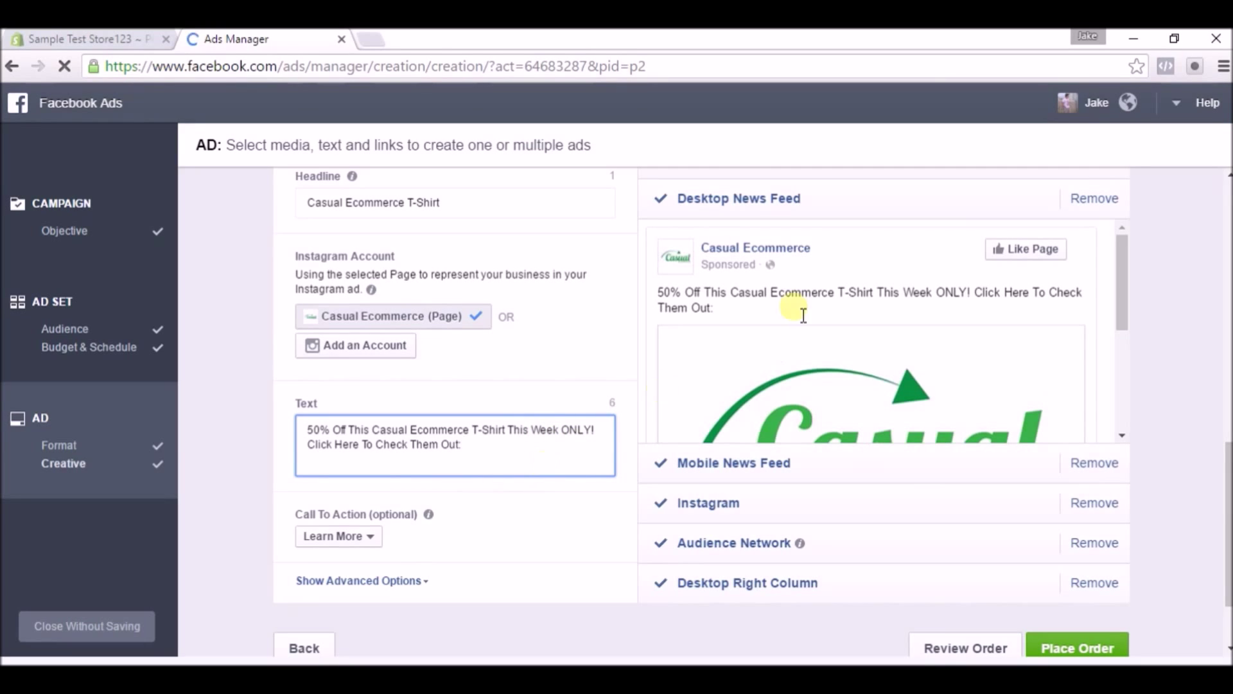
Shorten the store's product URL sample-test-store123.myshopify.com/products/beautiful-owl-pendant-necklace on bitly.com in a new browser tab and copy the short link
left_click(372, 40)
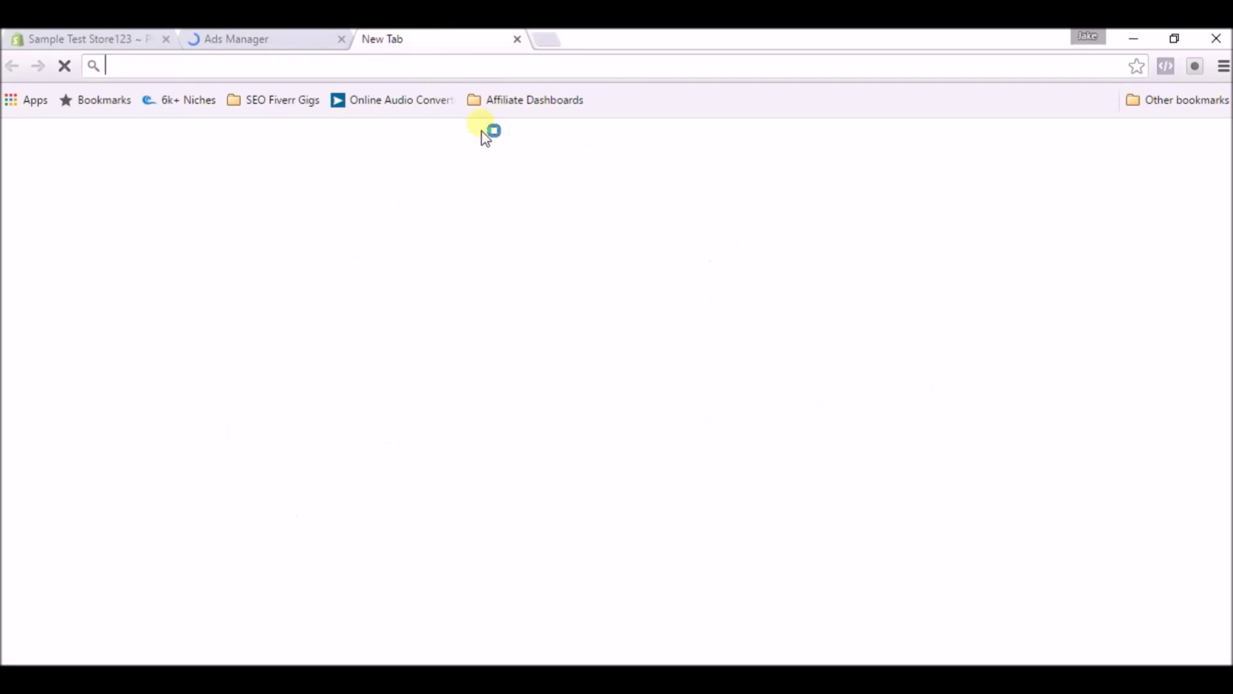
type("bit")
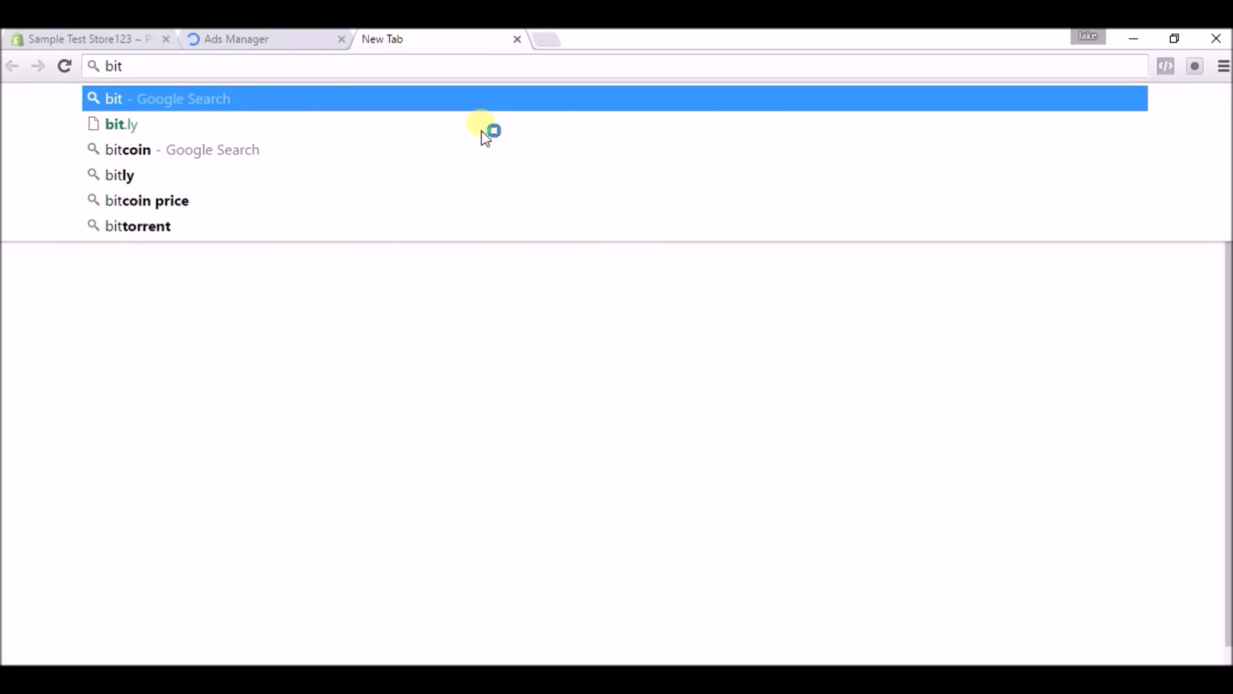
left_click(397, 129)
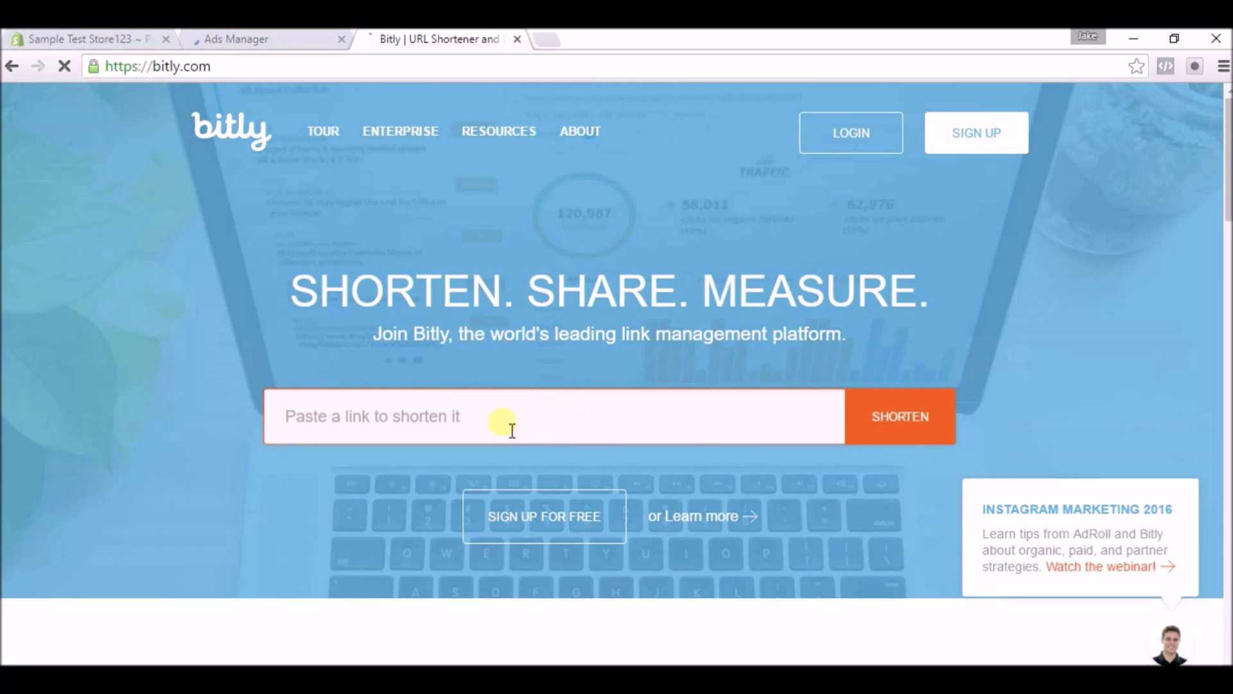
left_click(512, 429)
type("https://sample-test-store123.myshopify.com/products/beautiful-owl-pendant-necklace")
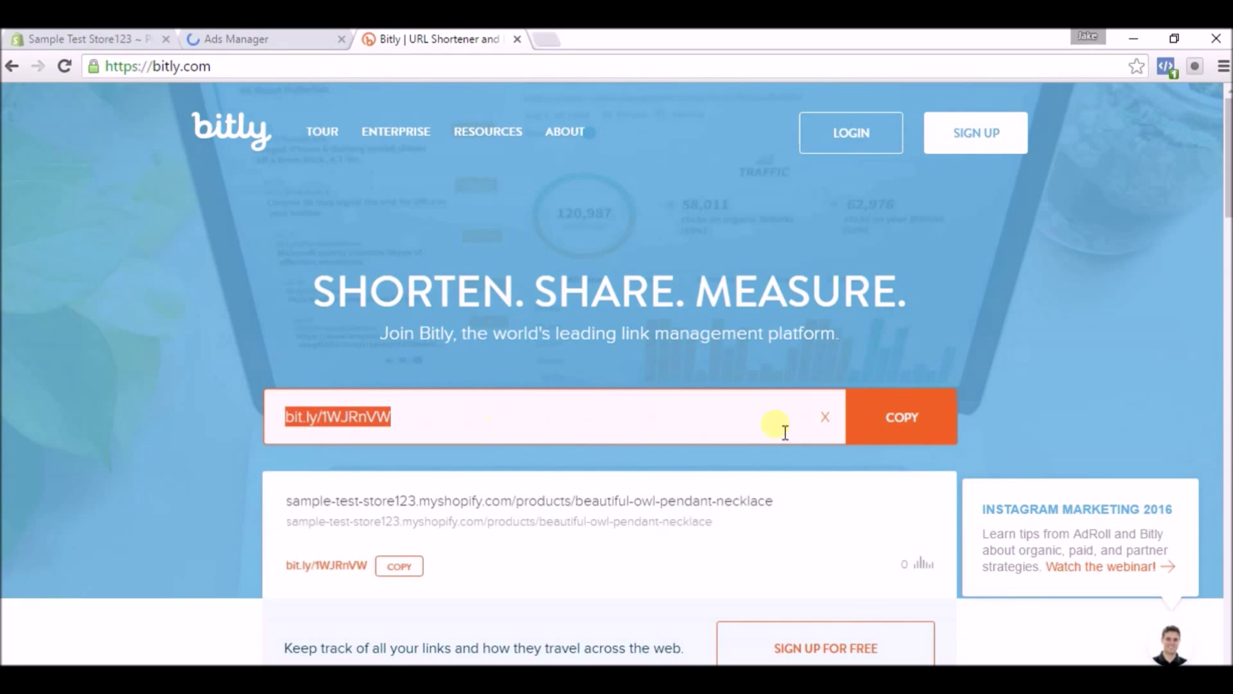
left_click(903, 424)
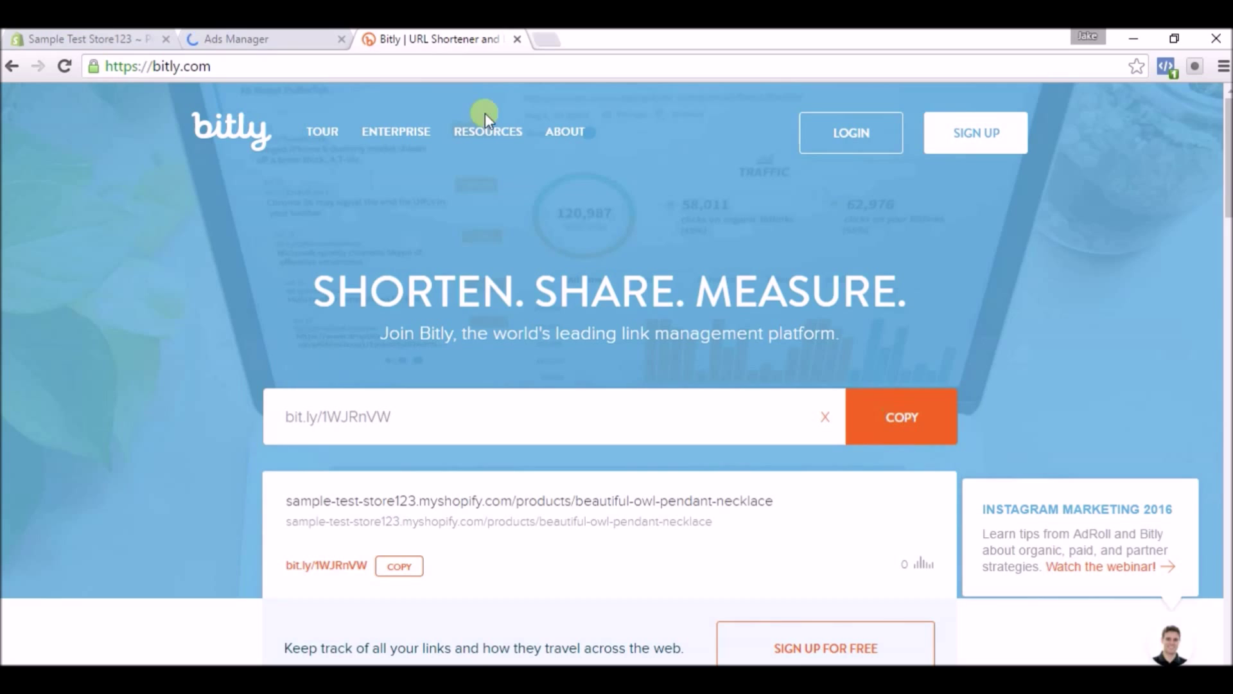
left_click(257, 38)
left_click(484, 448)
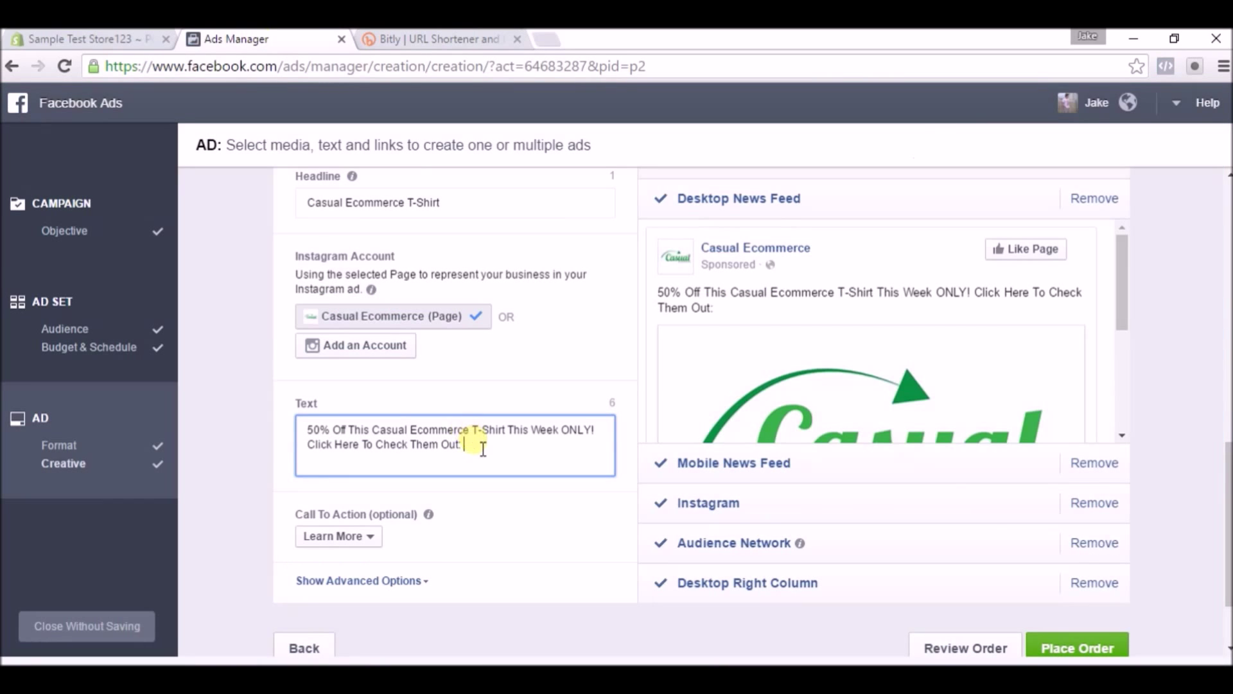
key("ctrl+v")
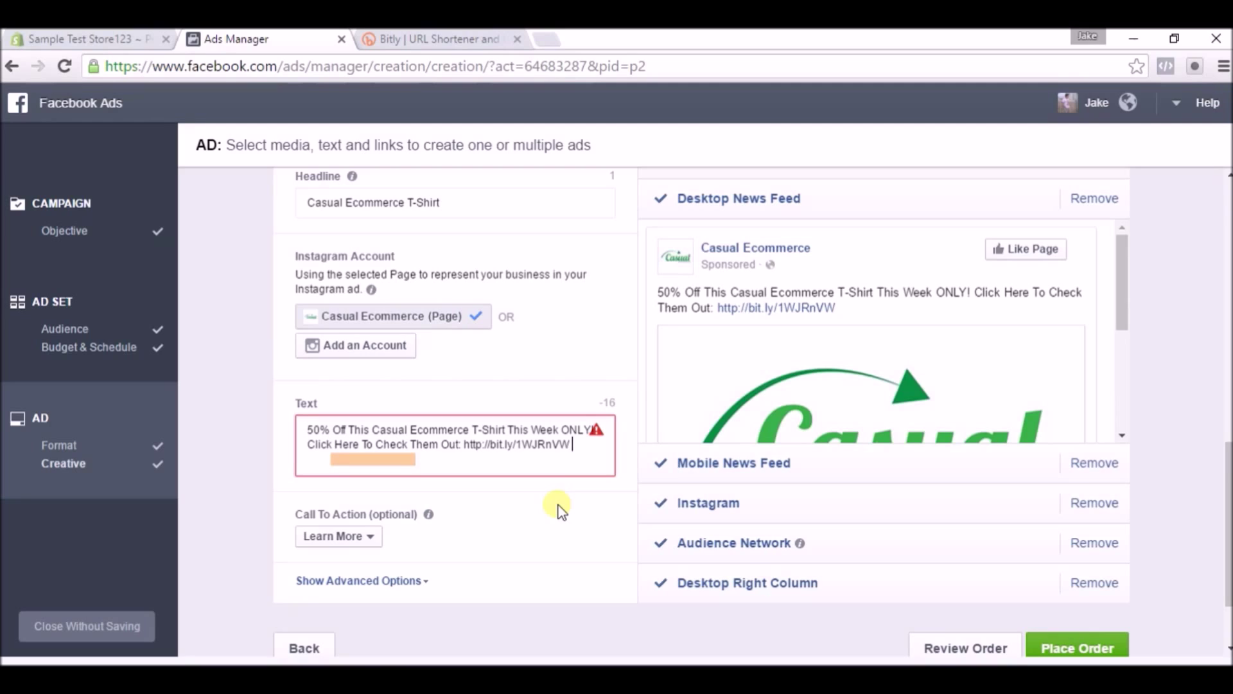
Append "Tag A Friend Who Would Like This!" after the short link in the ad's text, correcting the spelling of "Friend"
type("Tag A Freind")
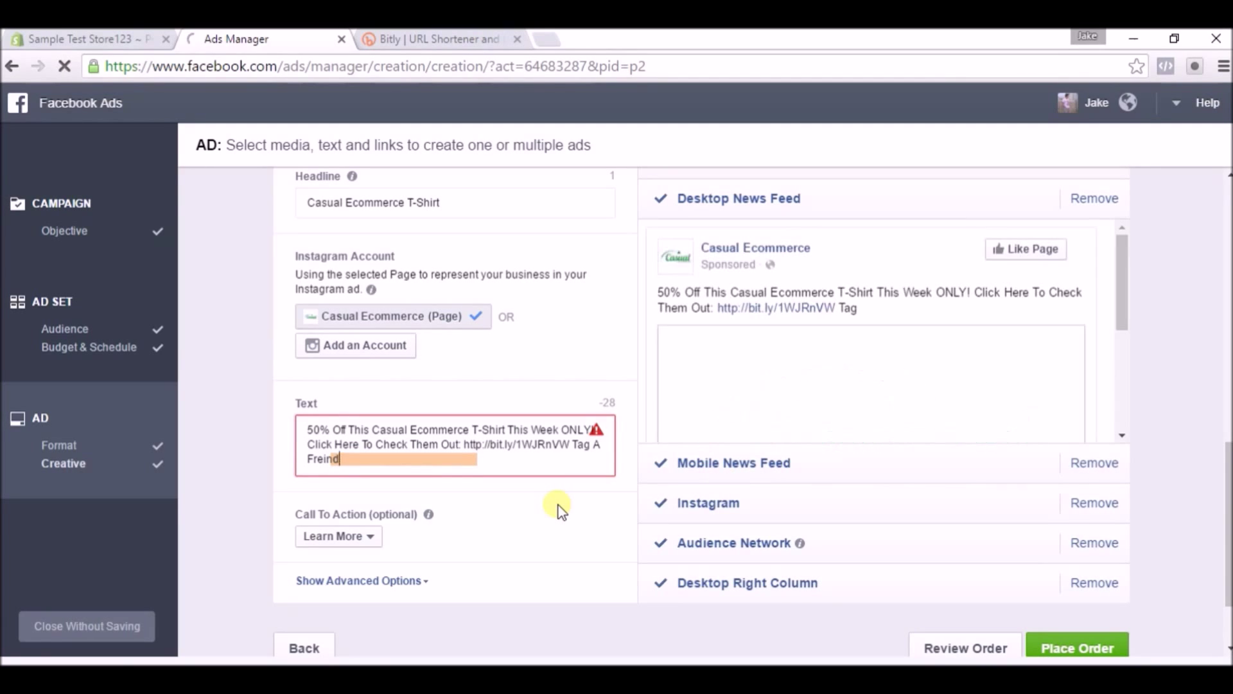
key("BackSpace")
key("BackSpace")
key("BackSpace")
key("BackSpace")
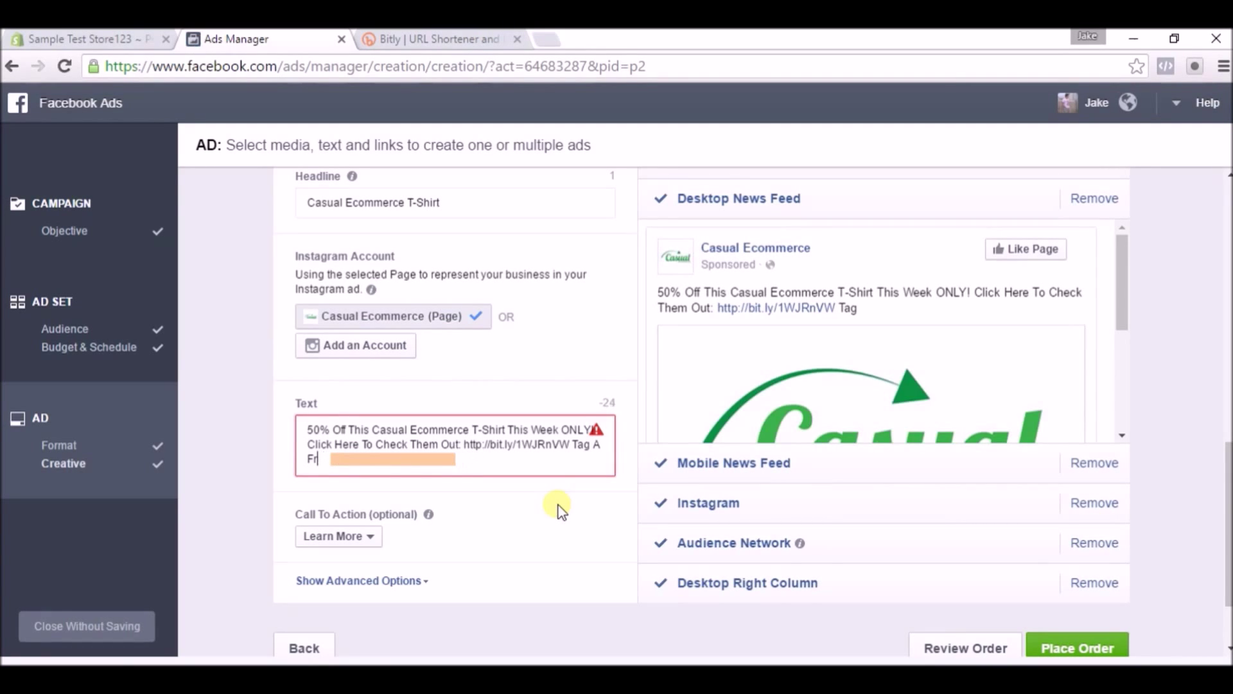
type("ien Who")
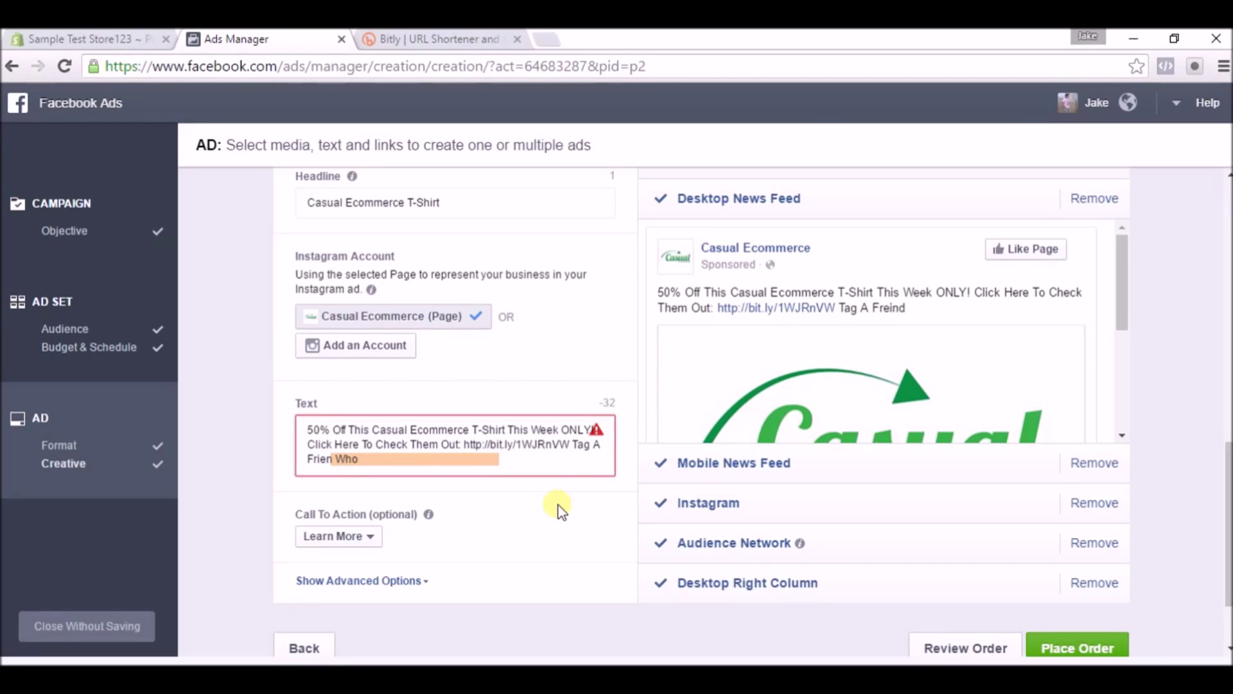
type(" Would Like This")
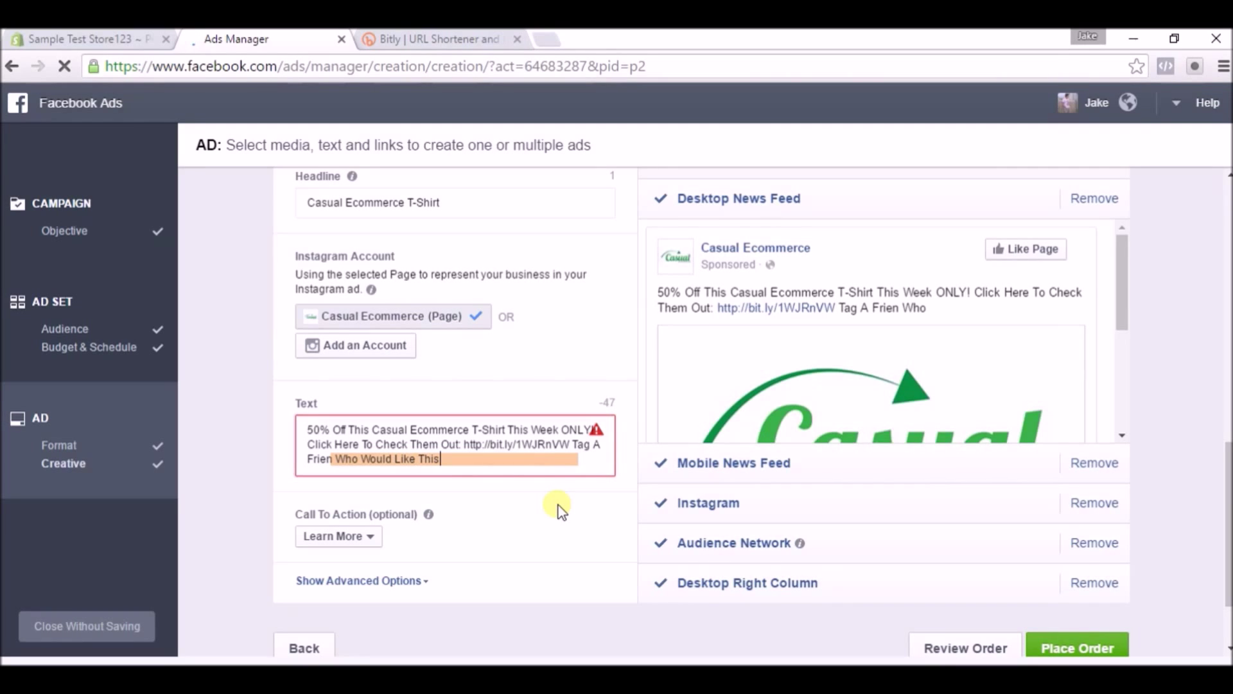
type("!")
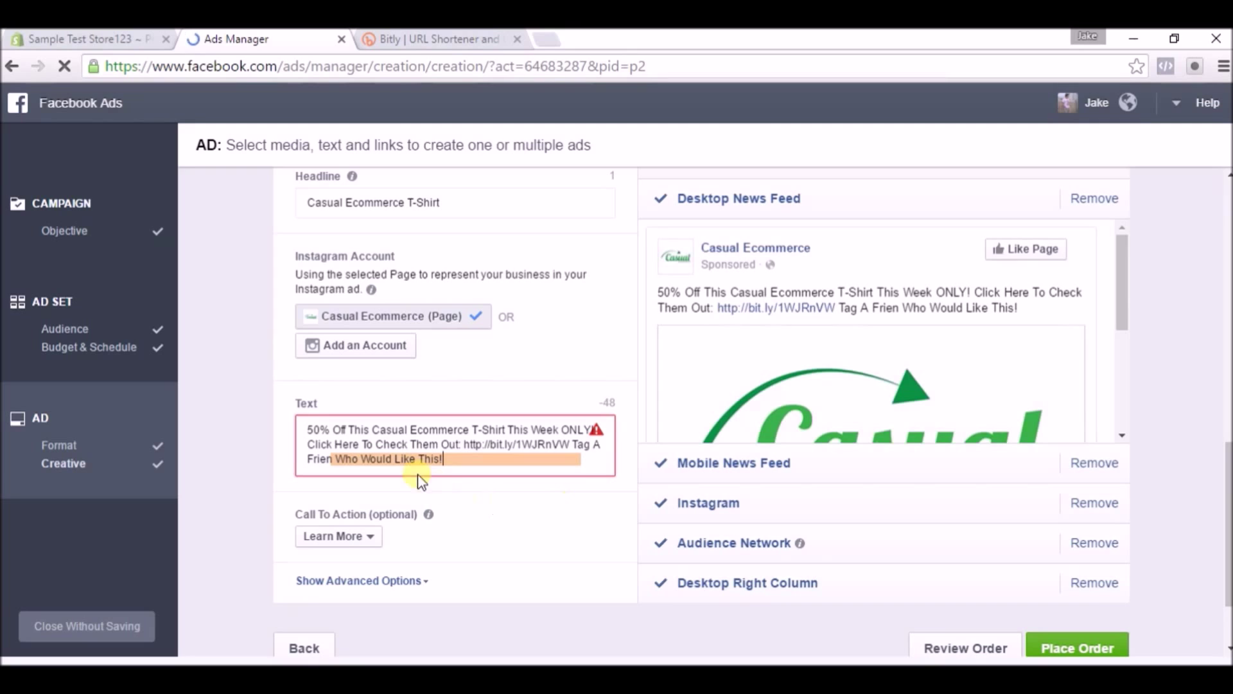
left_click(339, 458)
type("d")
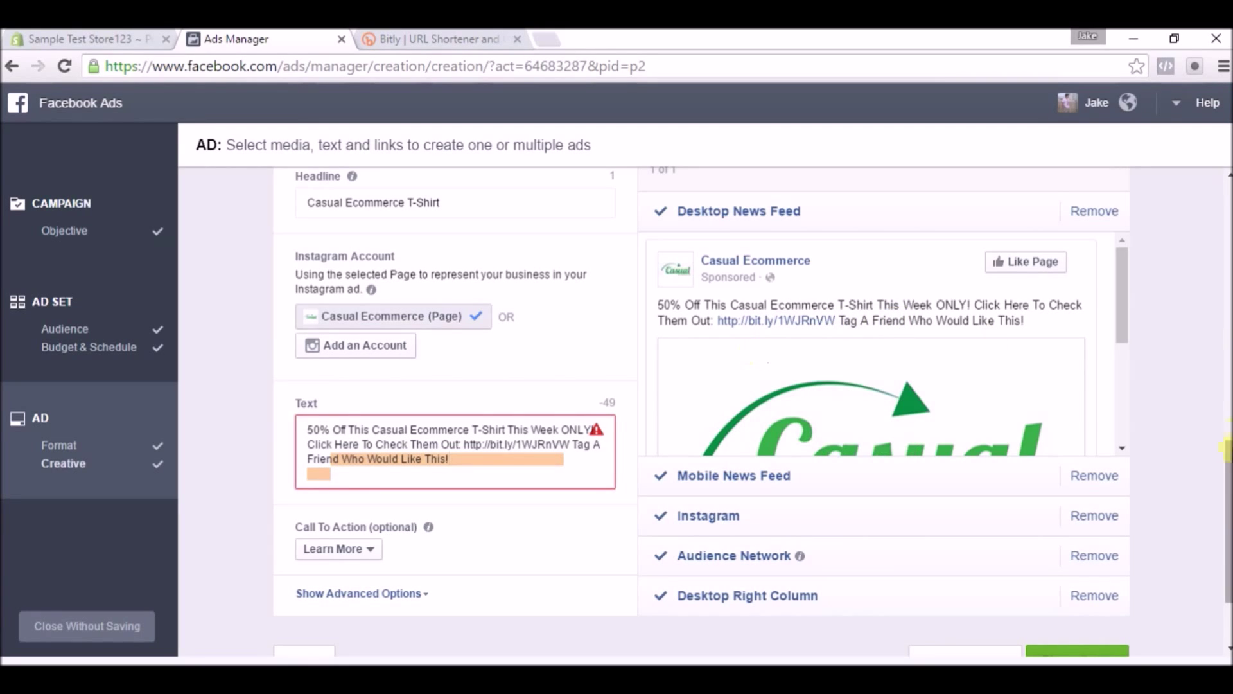
Set the ad's call to action to Shop Now
scroll(1227, 453, "down", 1)
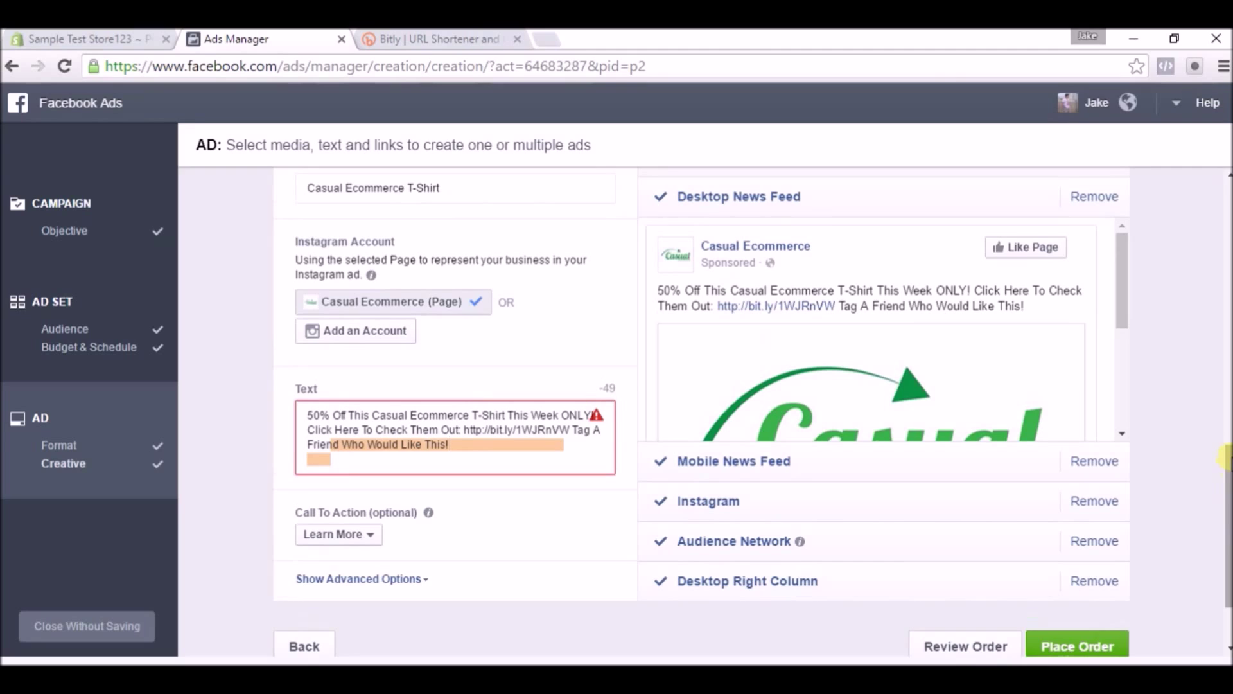
left_click(379, 538)
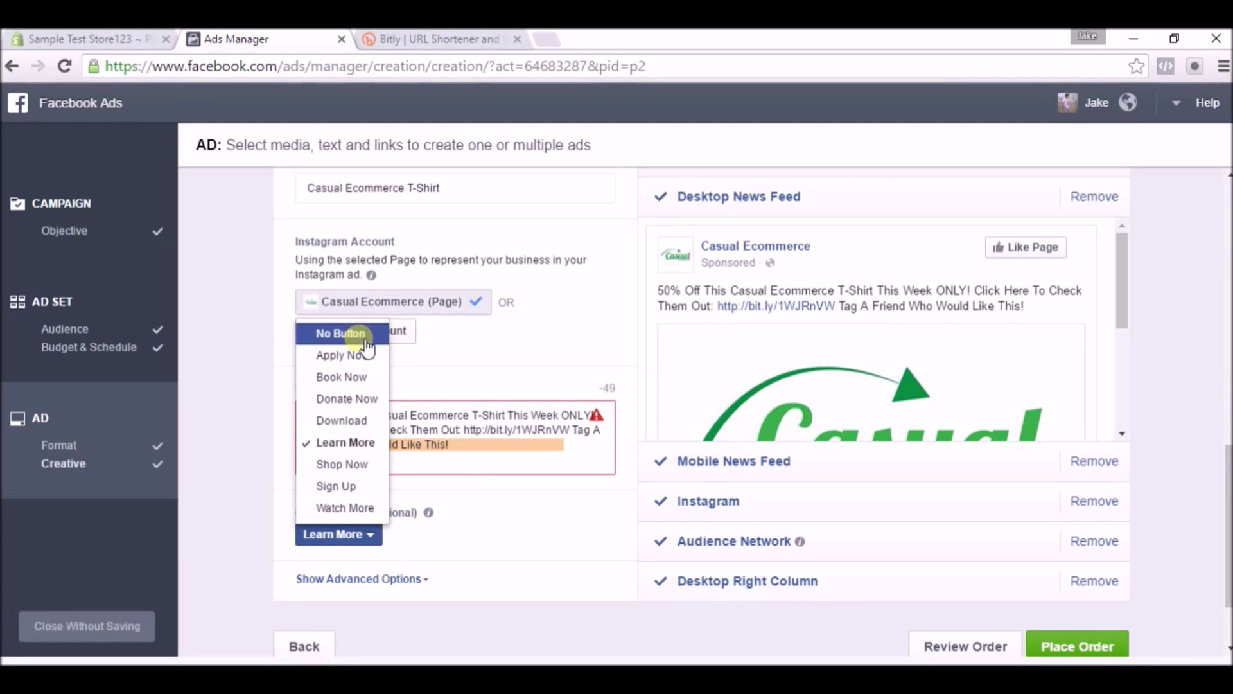
left_click(353, 464)
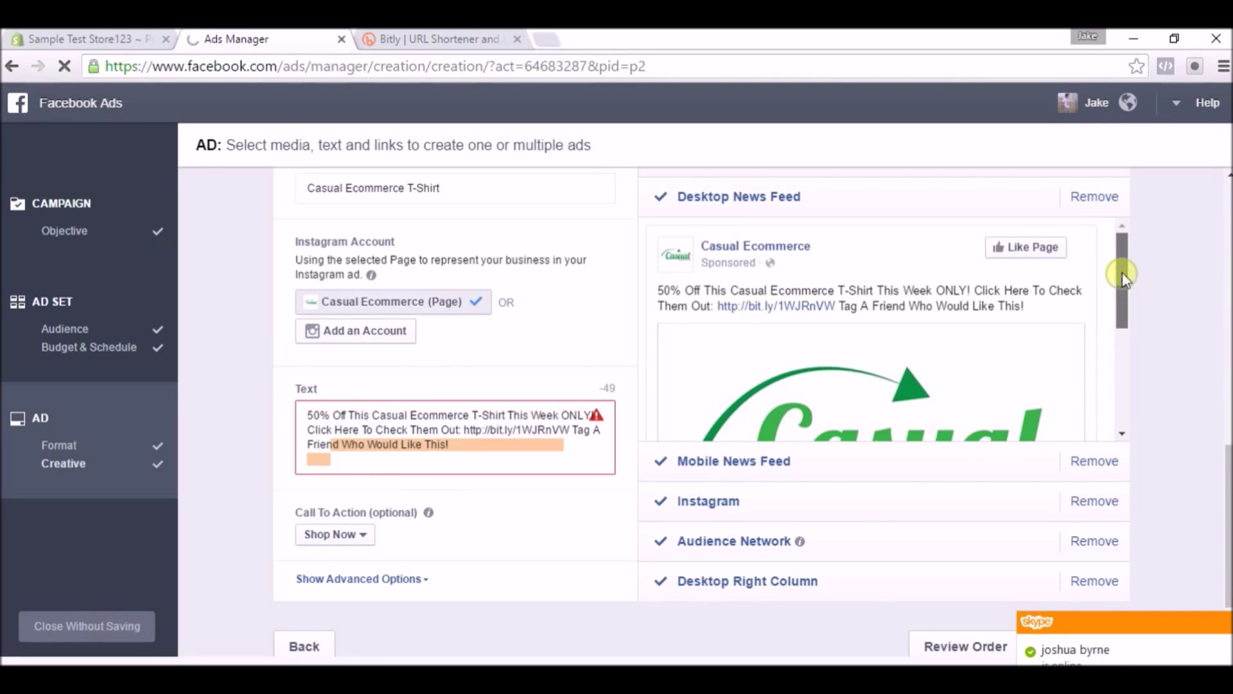
Examine the Desktop News Feed preview, checking the call-to-action button, headline, image and ad text
scroll(1122, 283, "down", 1)
left_click_drag(1121, 317, 1116, 373)
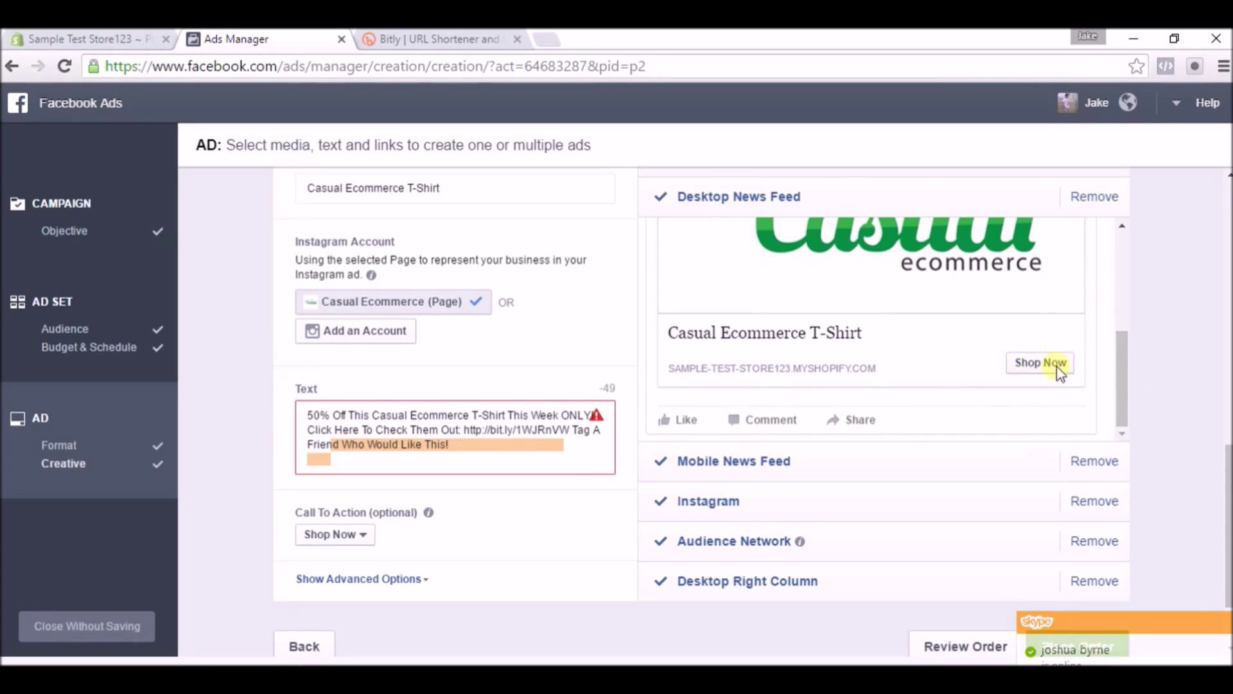
left_click_drag(1117, 376, 1105, 345)
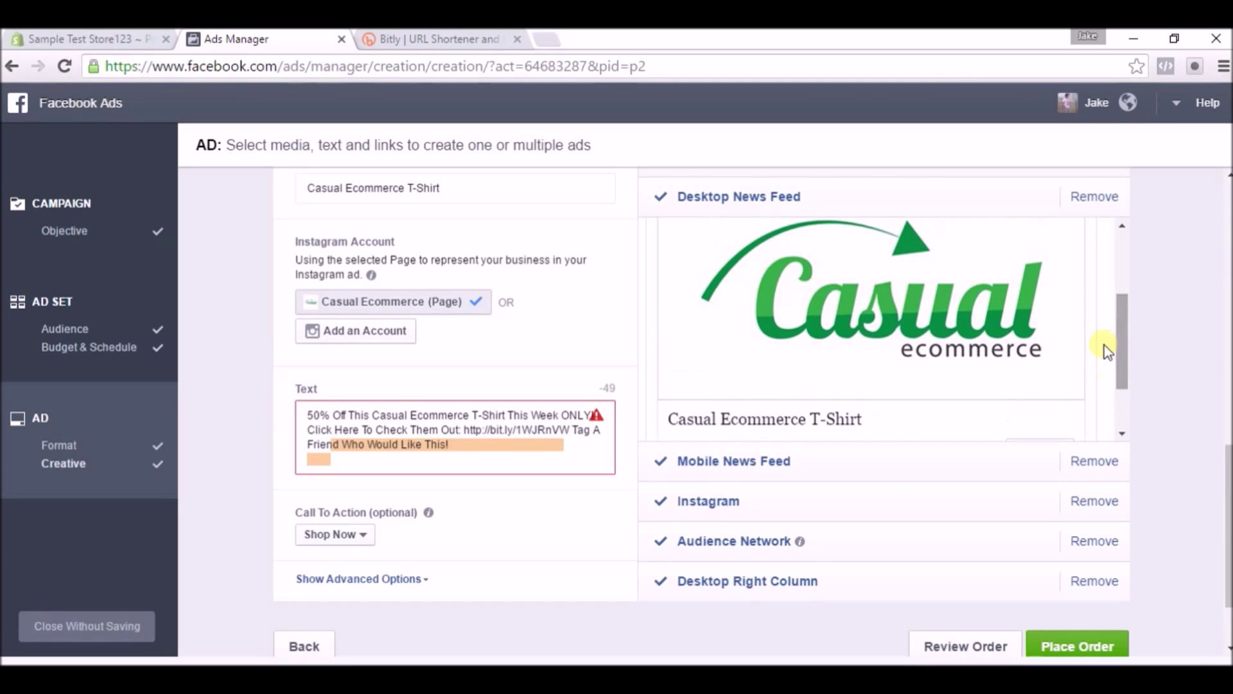
mouse_move(840, 350)
mouse_move(917, 377)
left_click_drag(1115, 360, 1120, 287)
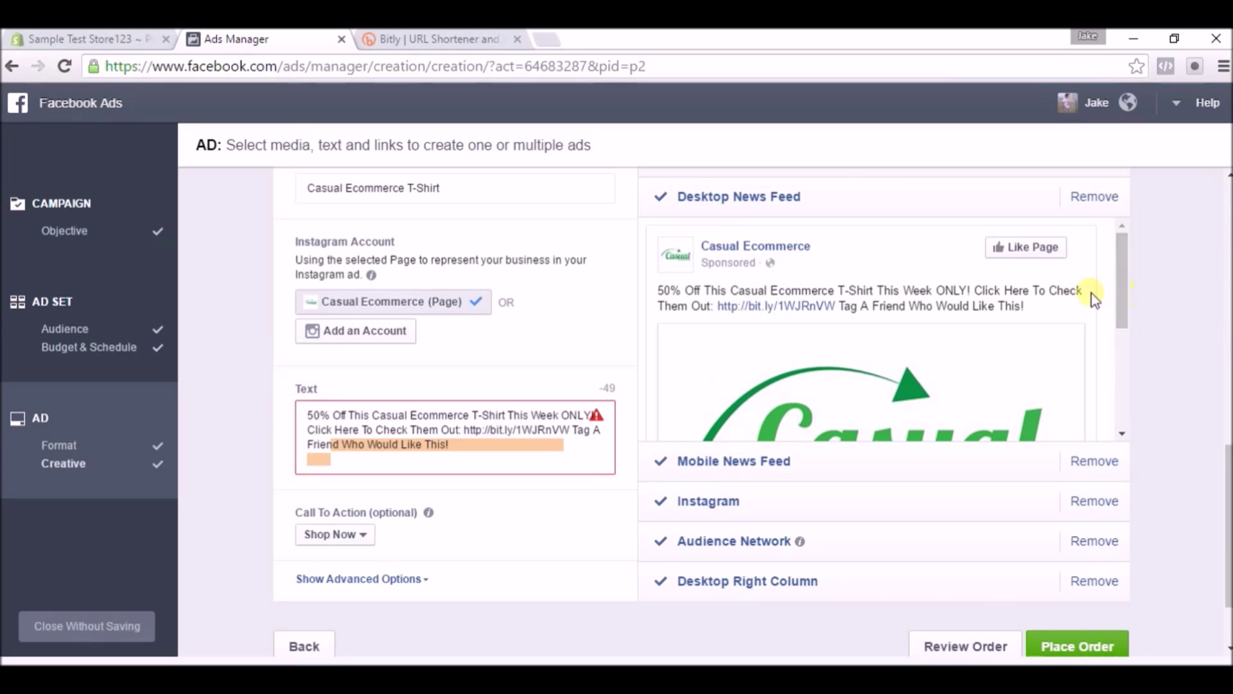
left_click_drag(1122, 303, 1127, 268)
left_click_drag(1120, 290, 1119, 262)
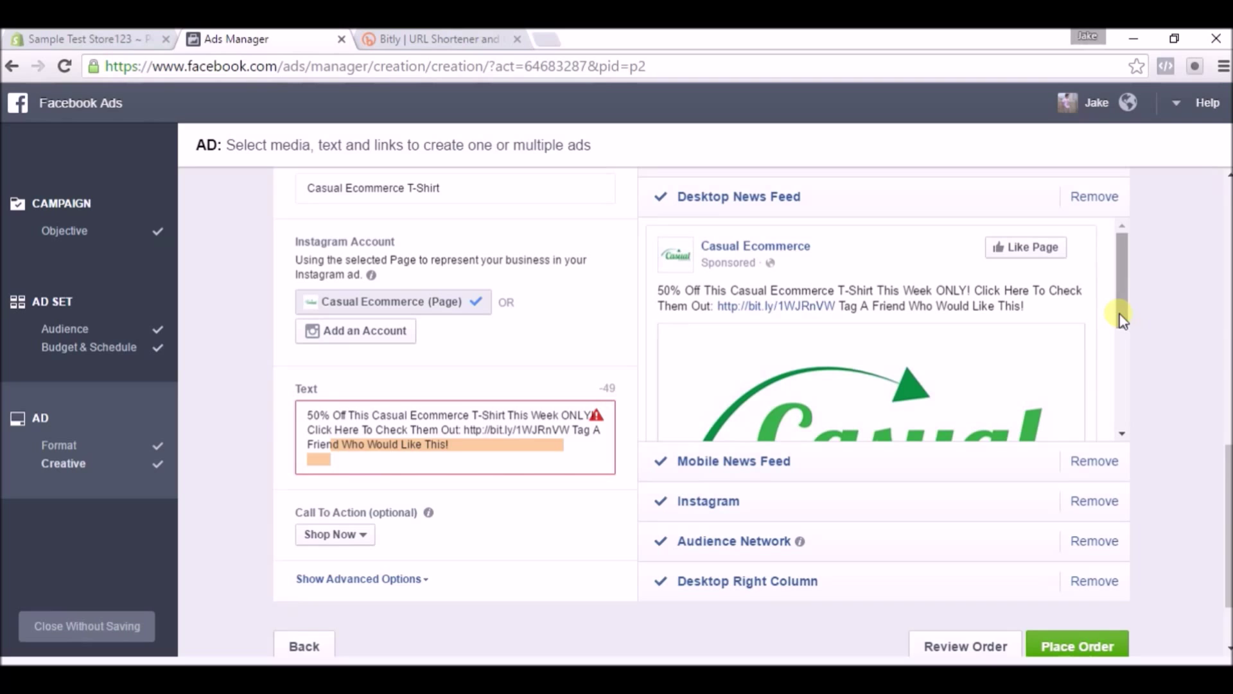
left_click_drag(1122, 320, 1126, 334)
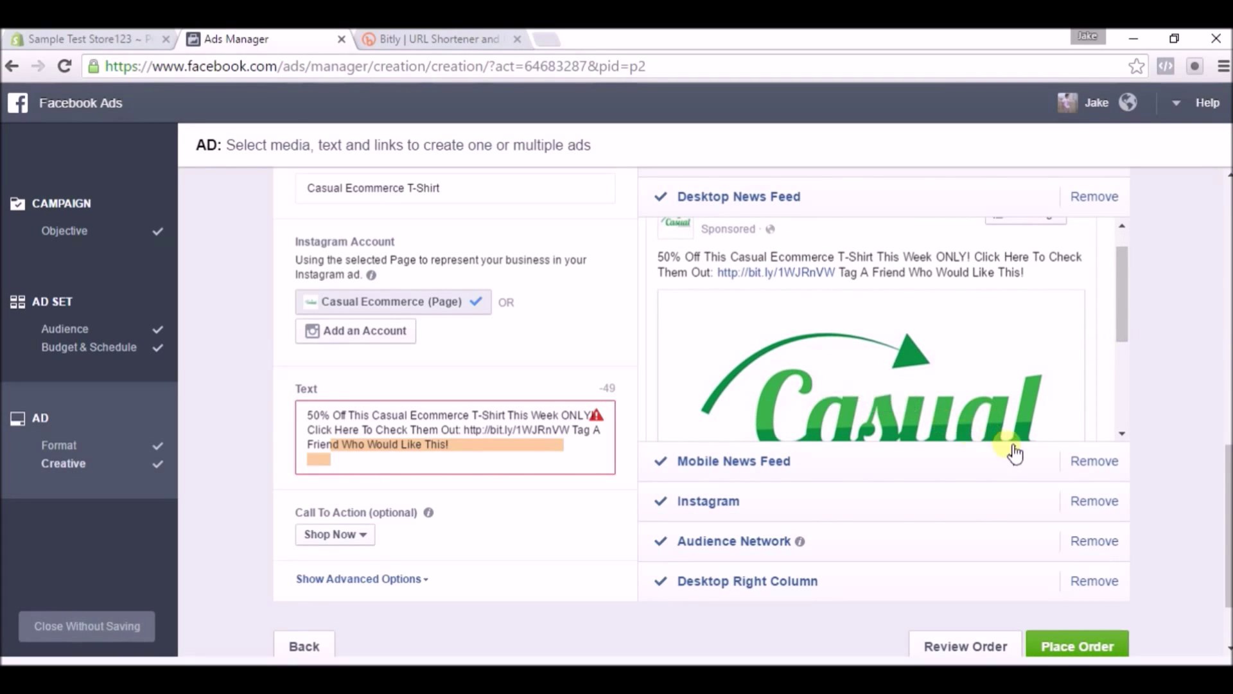
mouse_move(893, 392)
Remove the Desktop Right Column and Audience Network placements from the ad
left_click(1097, 584)
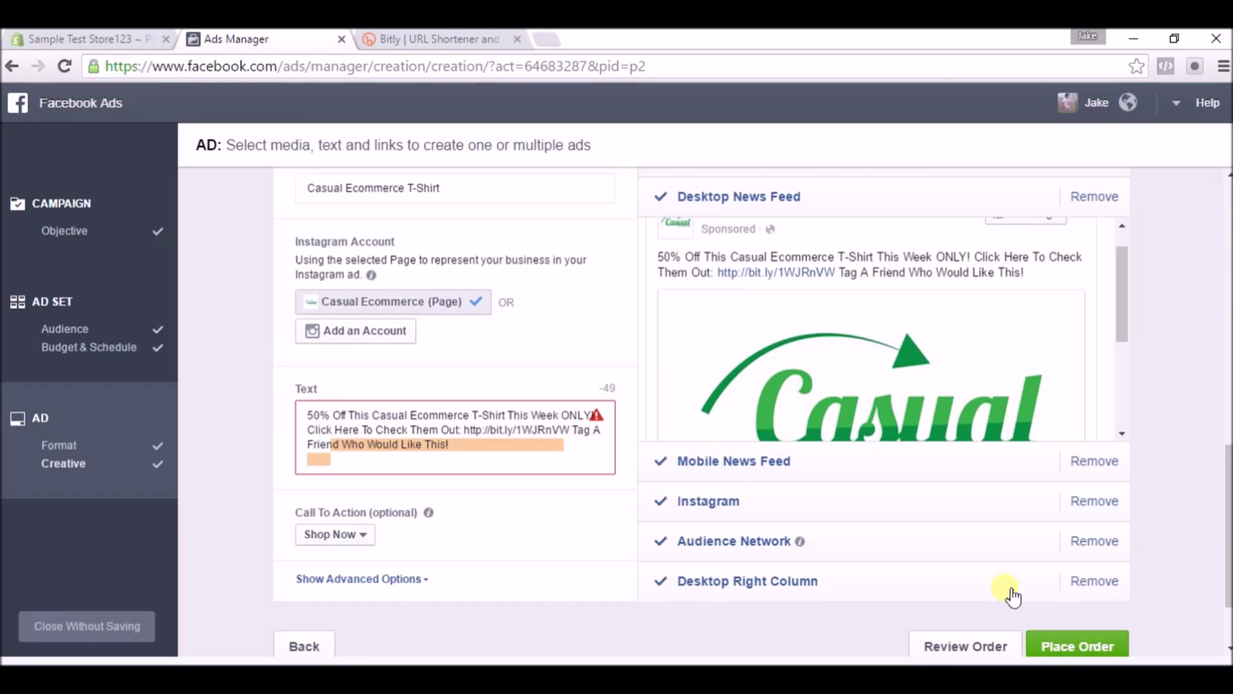
left_click(1100, 541)
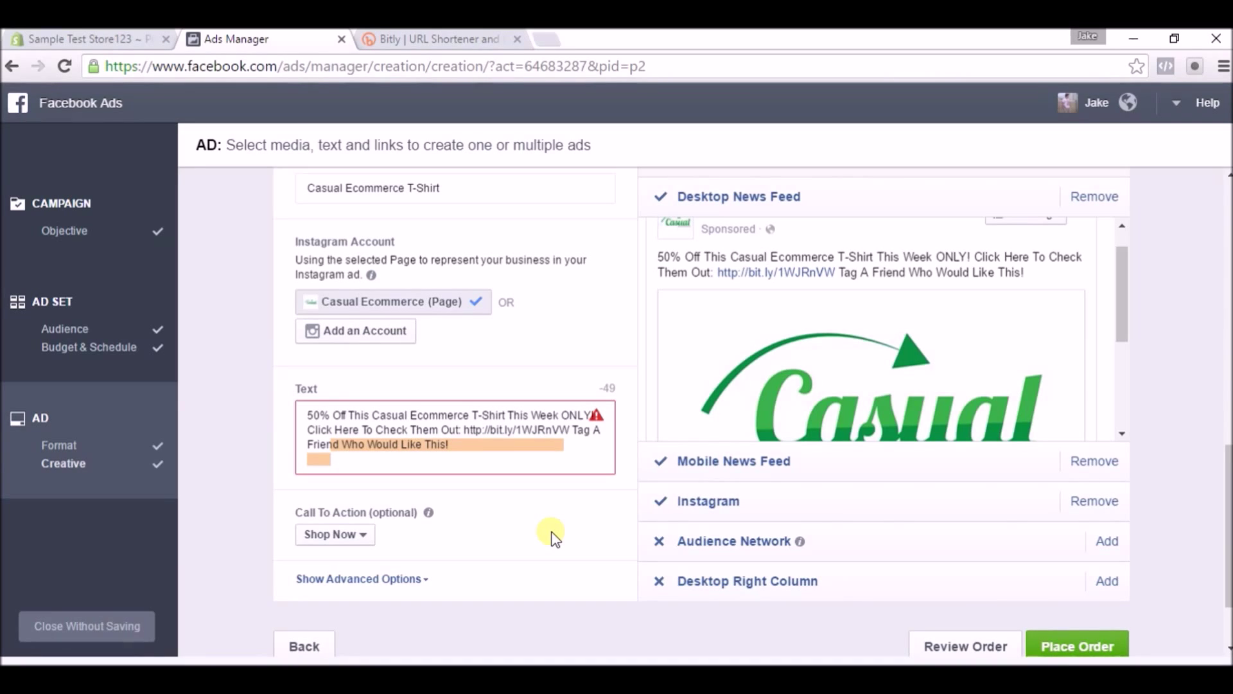
mouse_move(1005, 336)
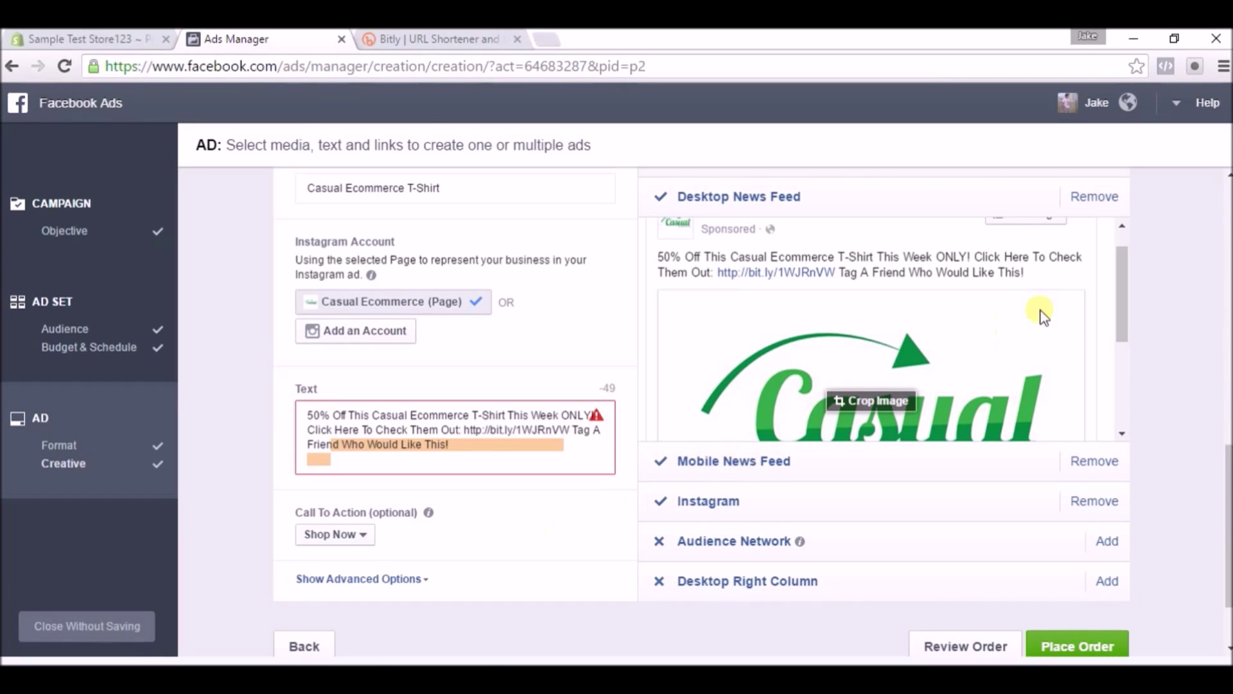
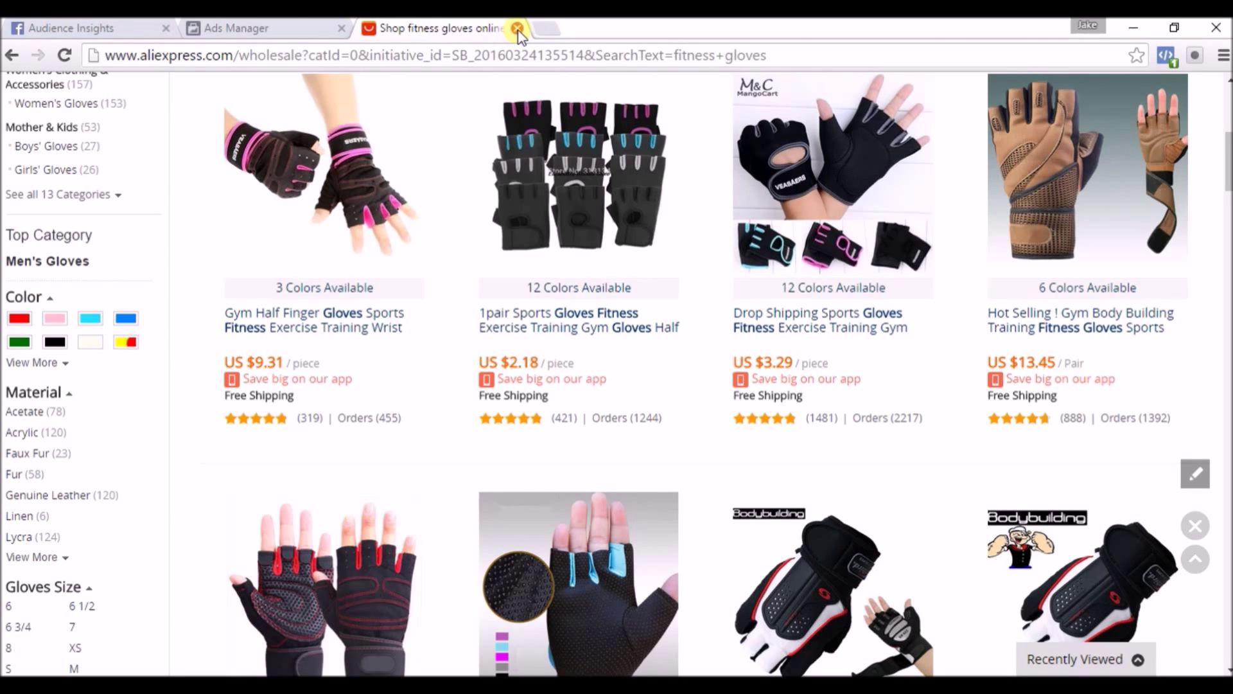
Close the AliExpress fitness gloves page, switch to Audience Insights and add the interest "Physical fitness" to the new audience
left_click(517, 28)
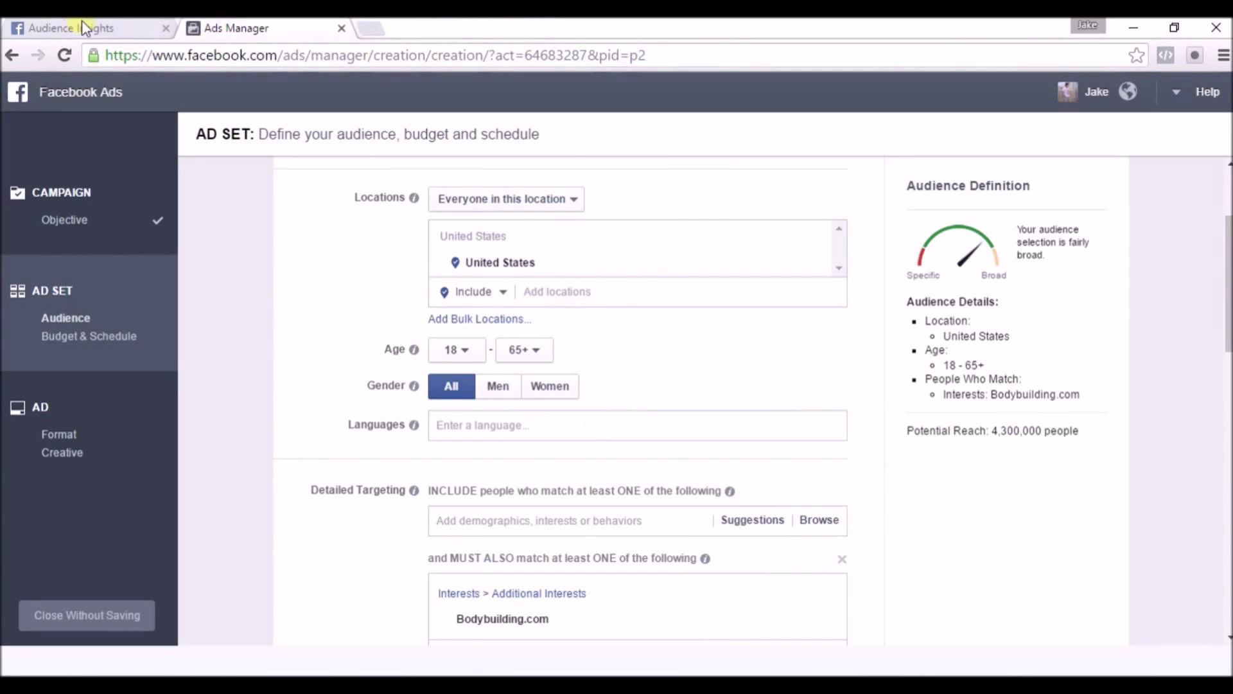
left_click(64, 22)
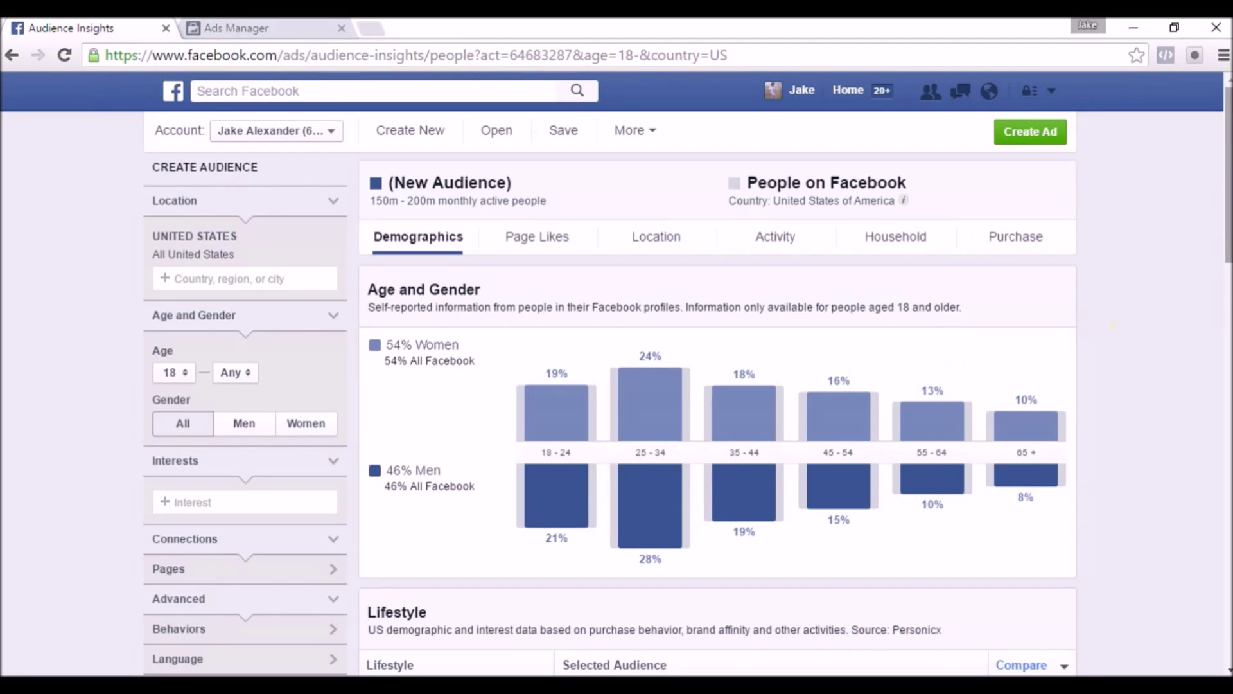
left_click_drag(1226, 136, 1226, 148)
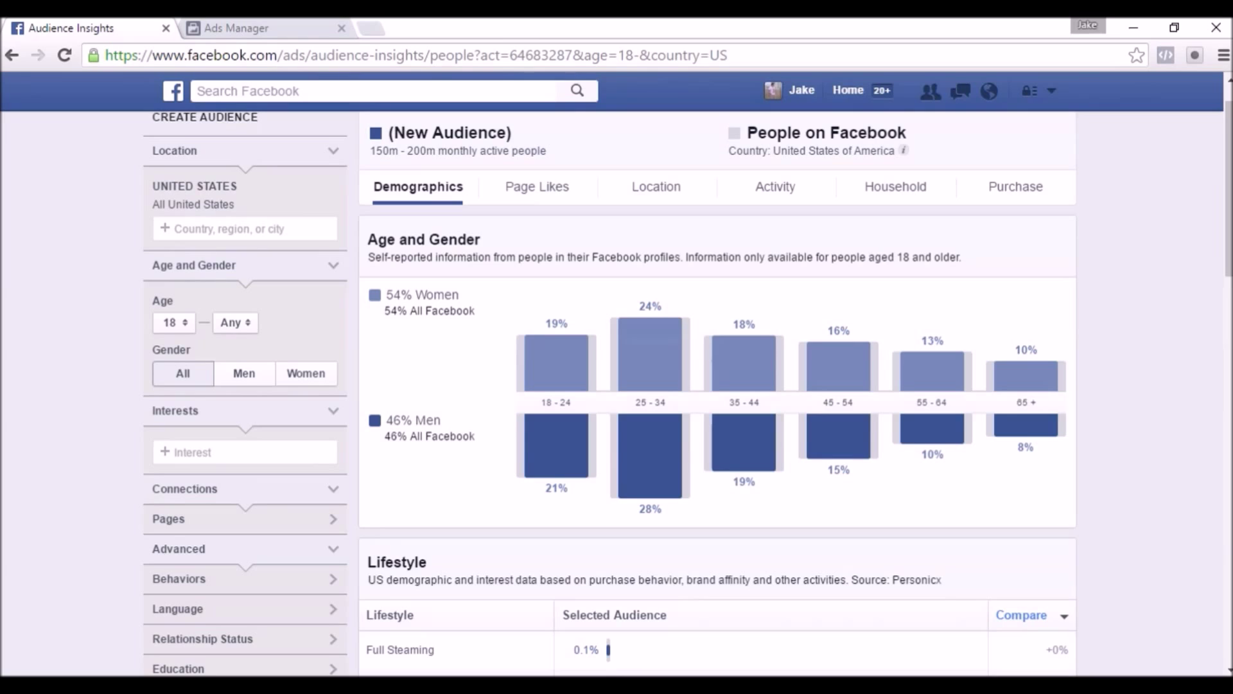
left_click(256, 453)
type("physi")
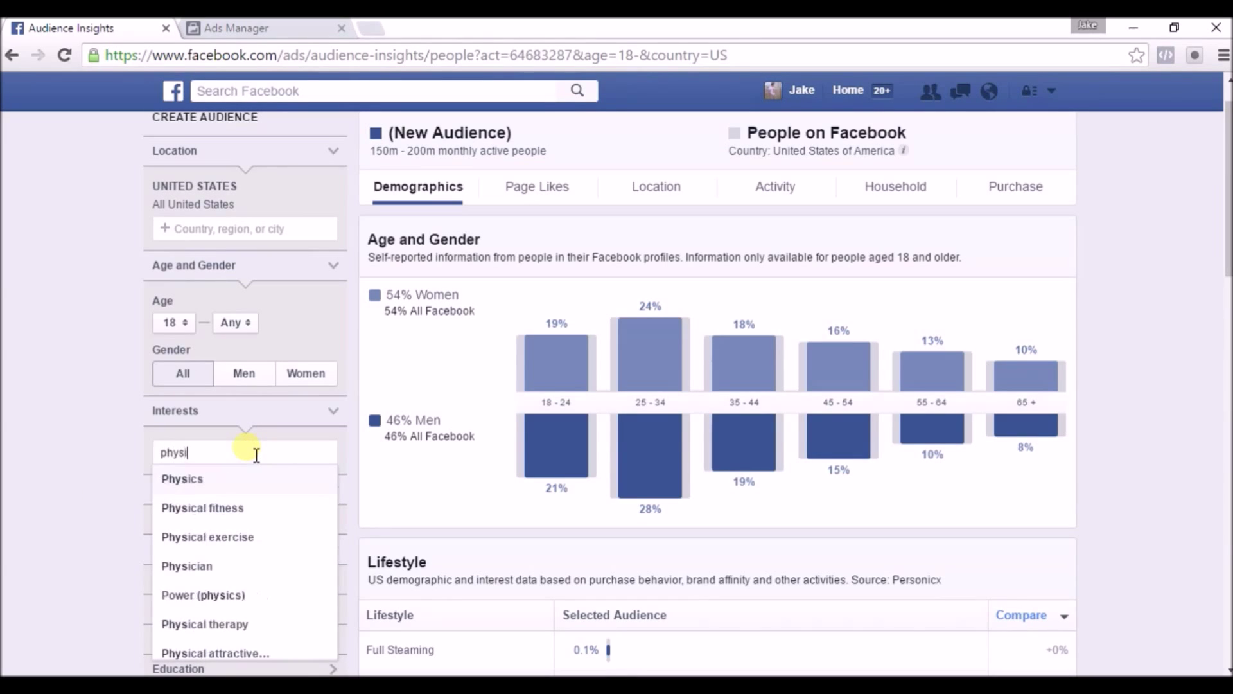
type("cal fitness")
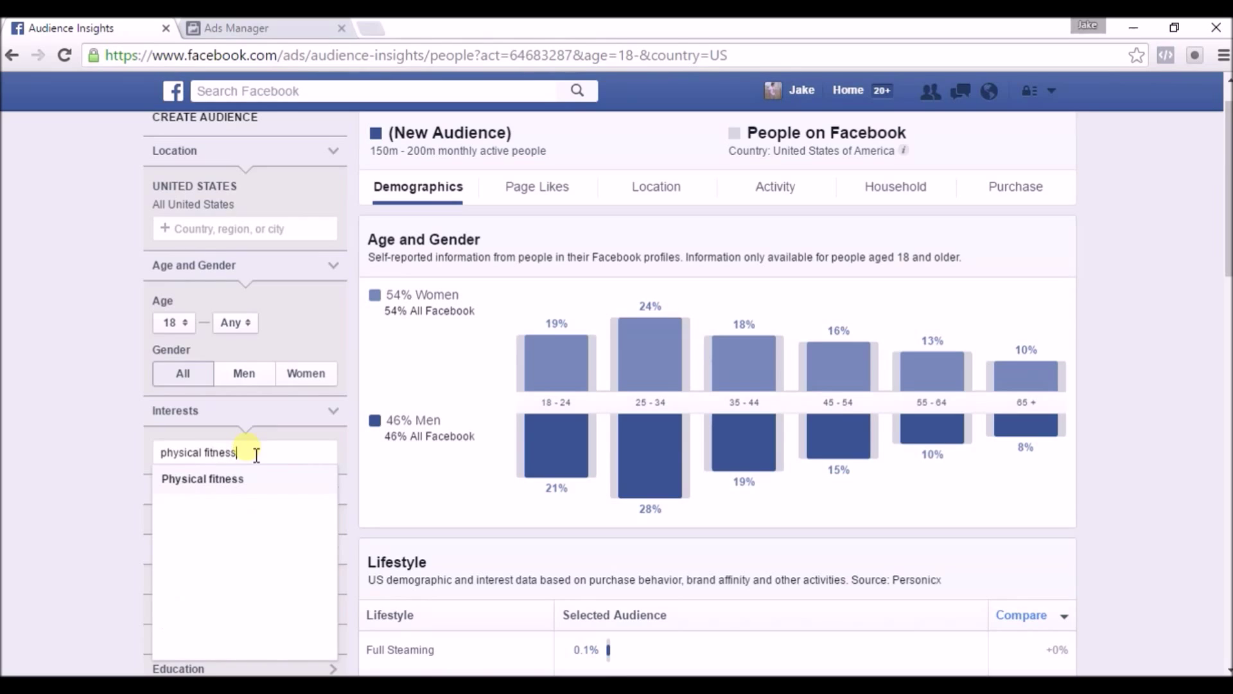
left_click(225, 480)
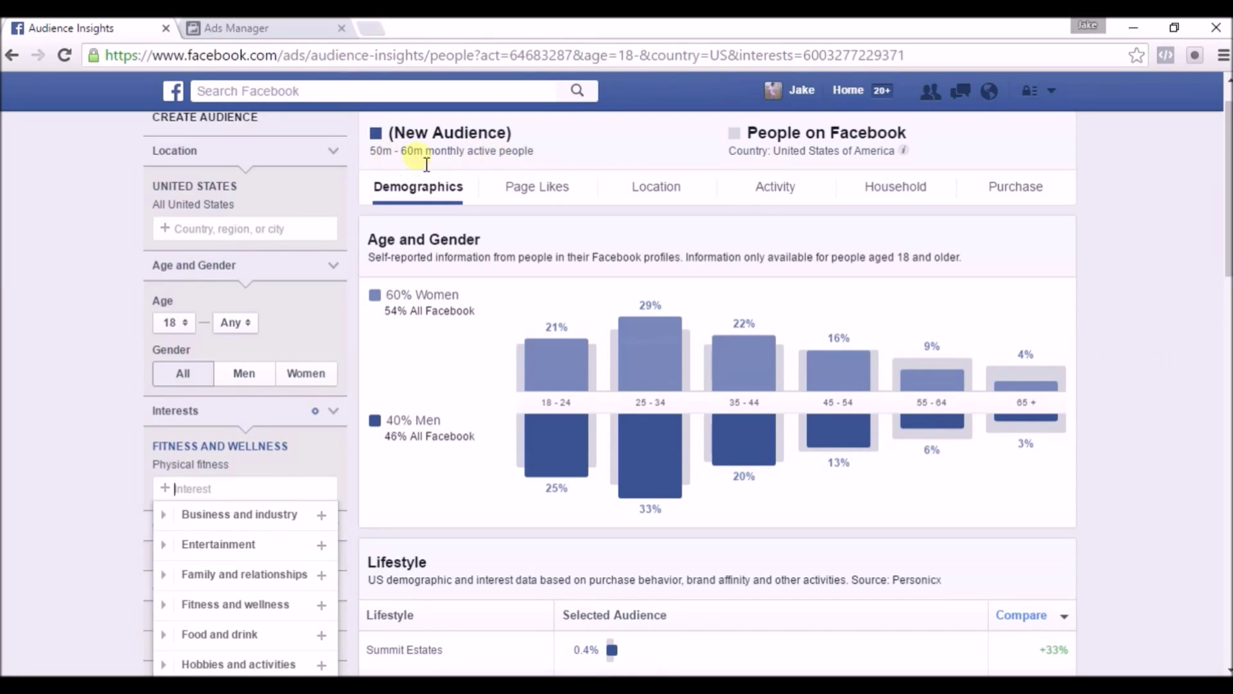
left_click(83, 472)
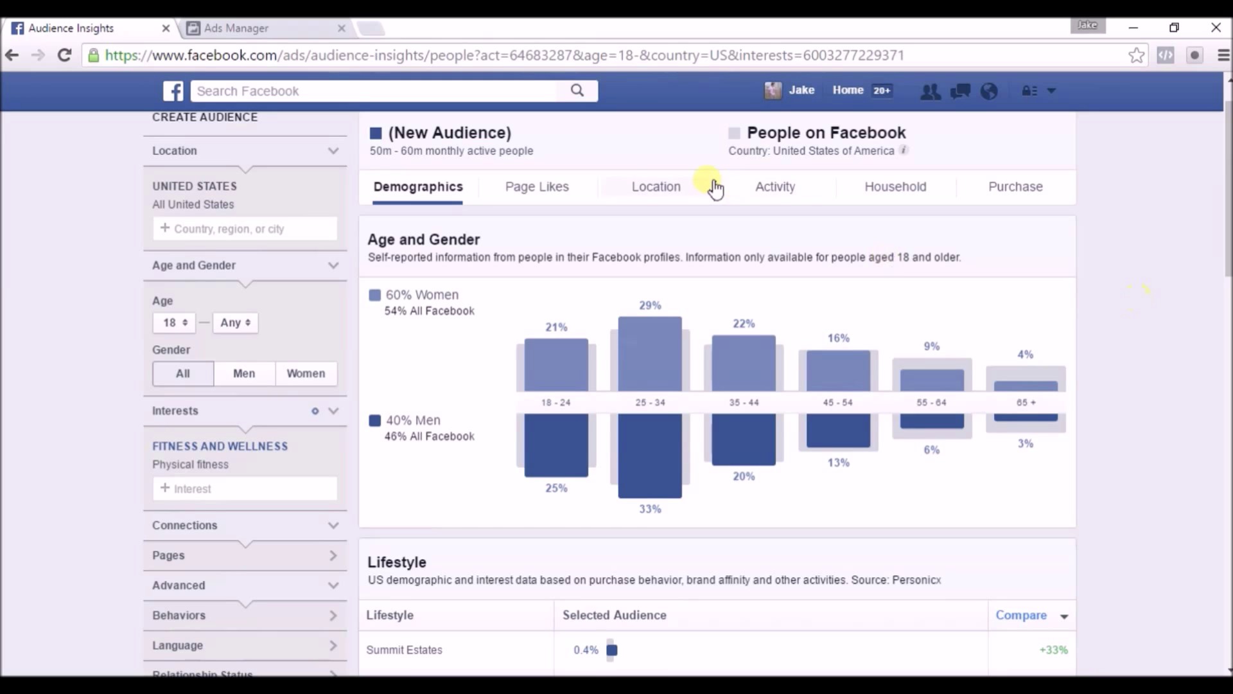
Show the audience's page likes and open Emily Skye's page from the Public Figure category in a new tab
left_click(539, 193)
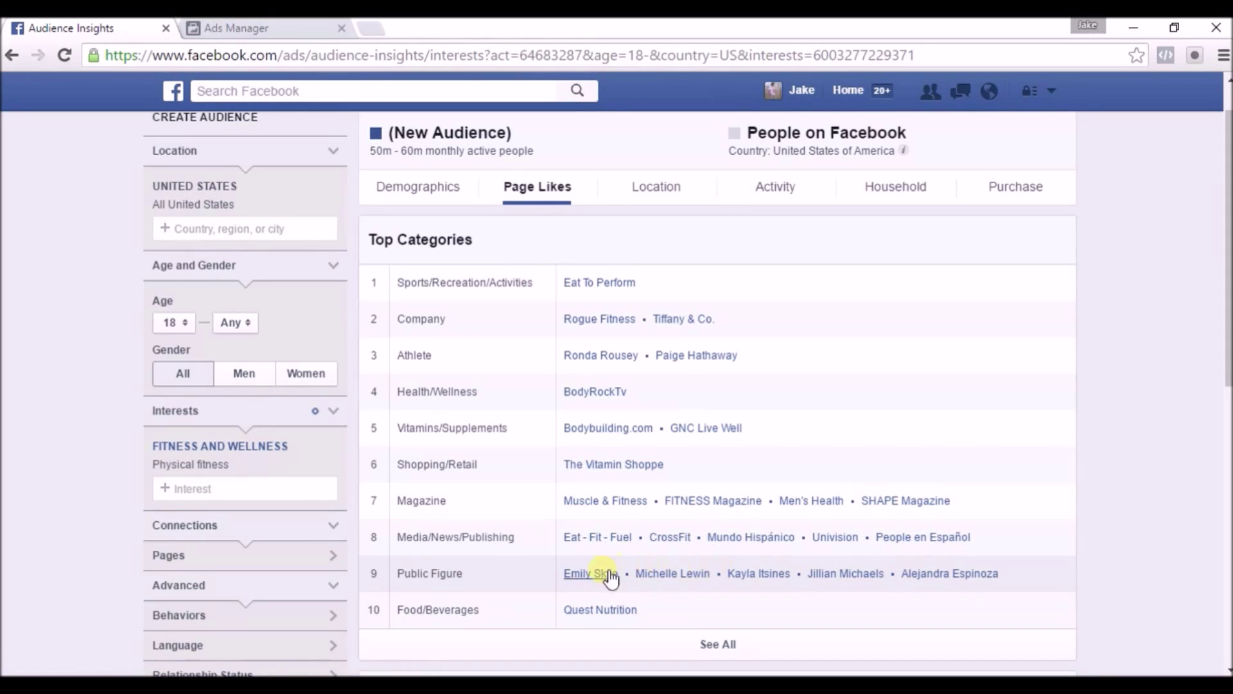
right_click(592, 578)
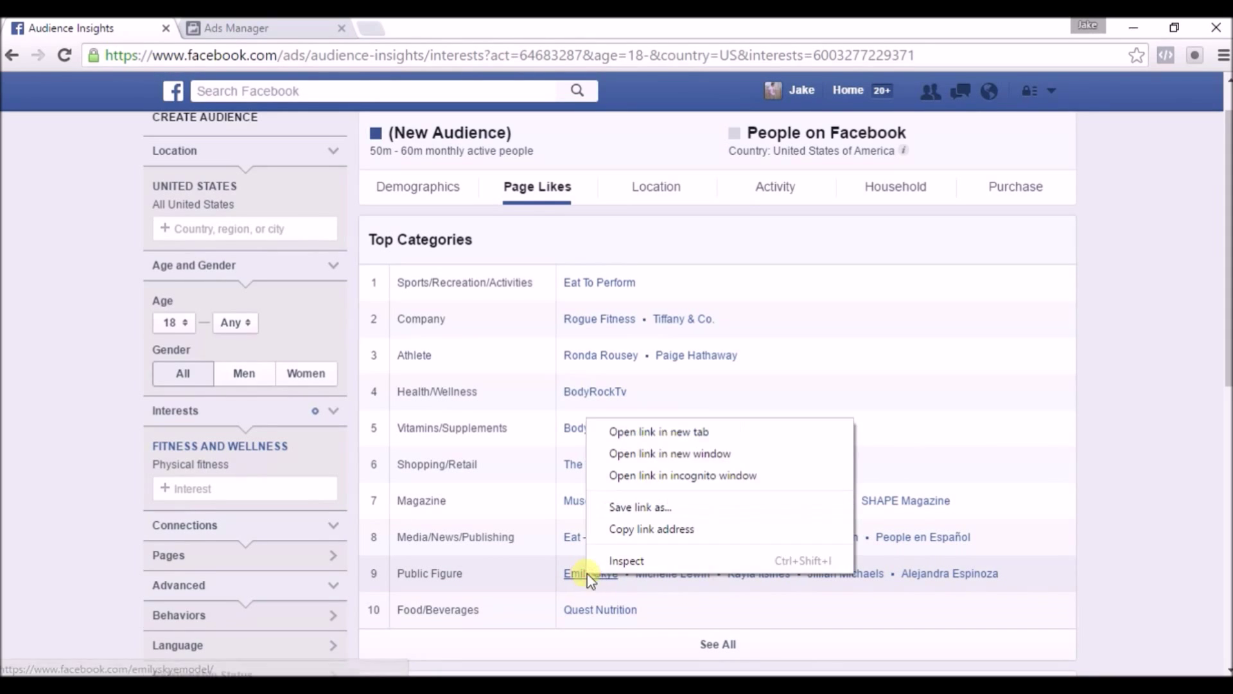
left_click(689, 437)
left_click(233, 21)
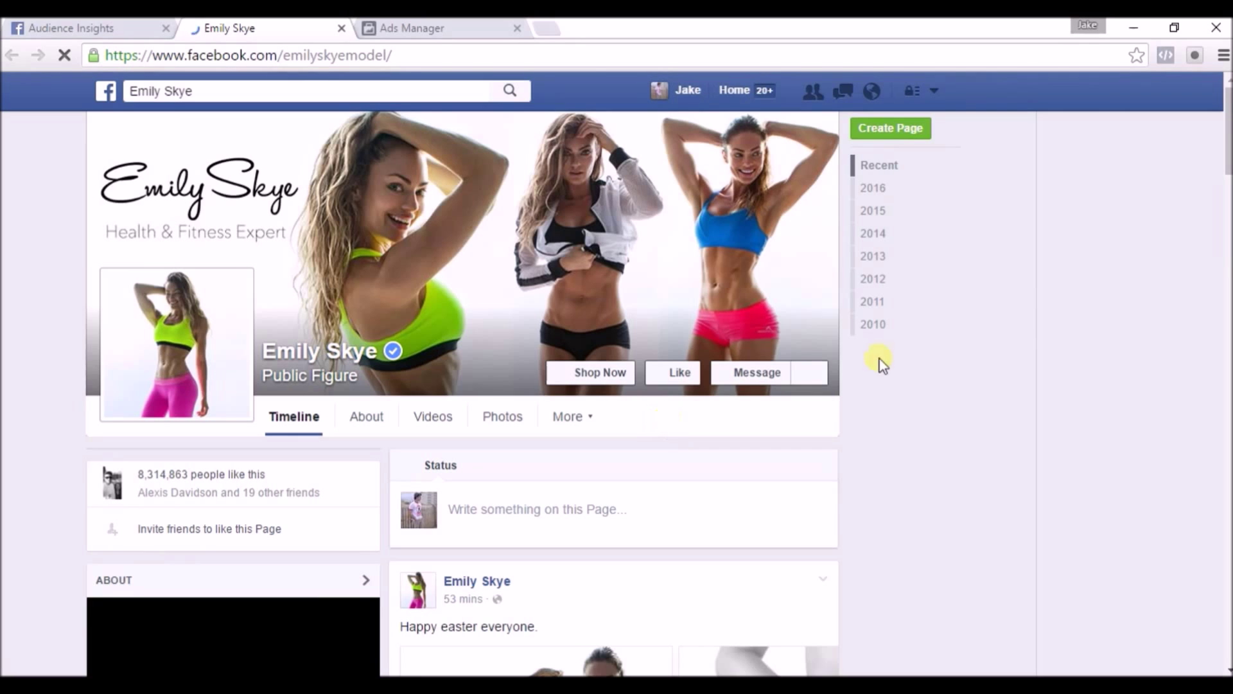
Close Emily Skye's page and open the Eat To Perform page from the Sports/Recreation/Activities category in a new tab
left_click_drag(1225, 128, 1224, 97)
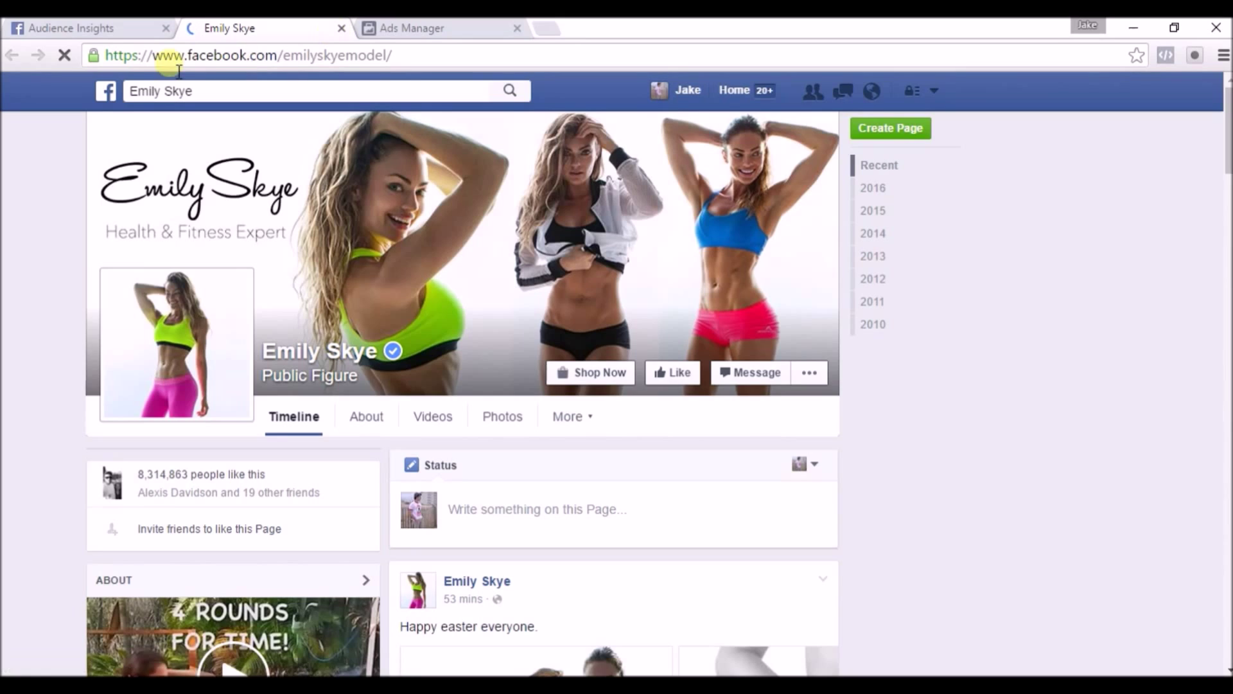
key("ctrl+w")
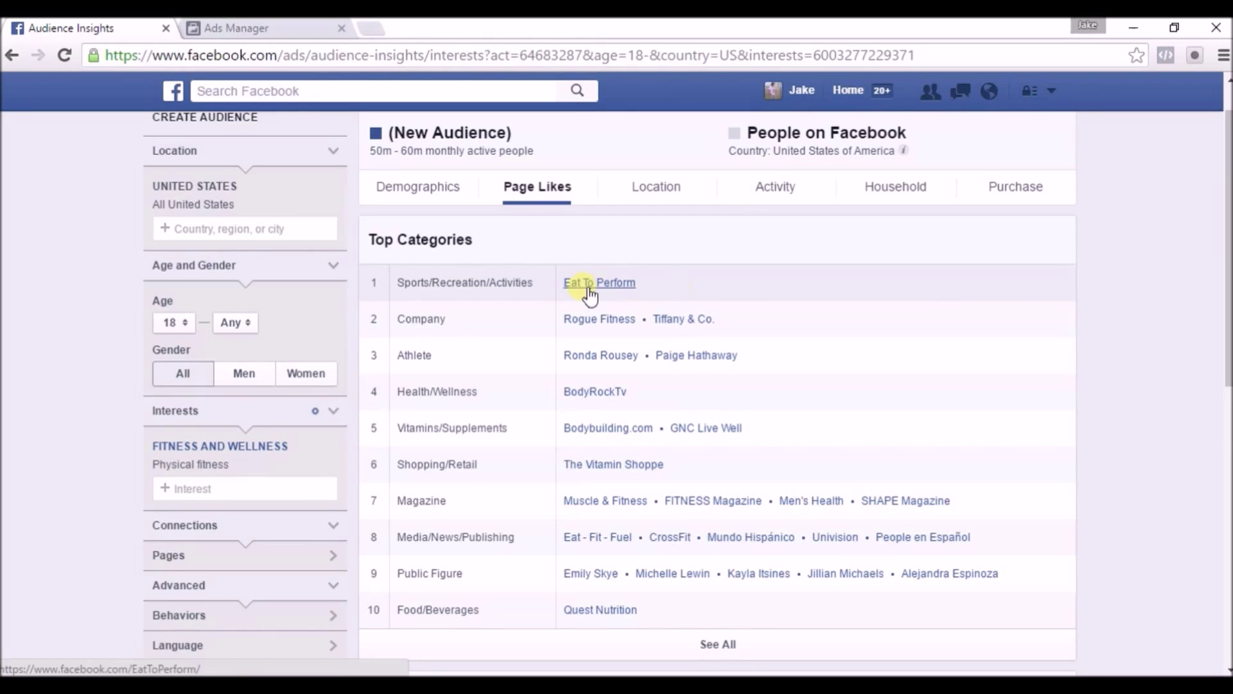
right_click(609, 283)
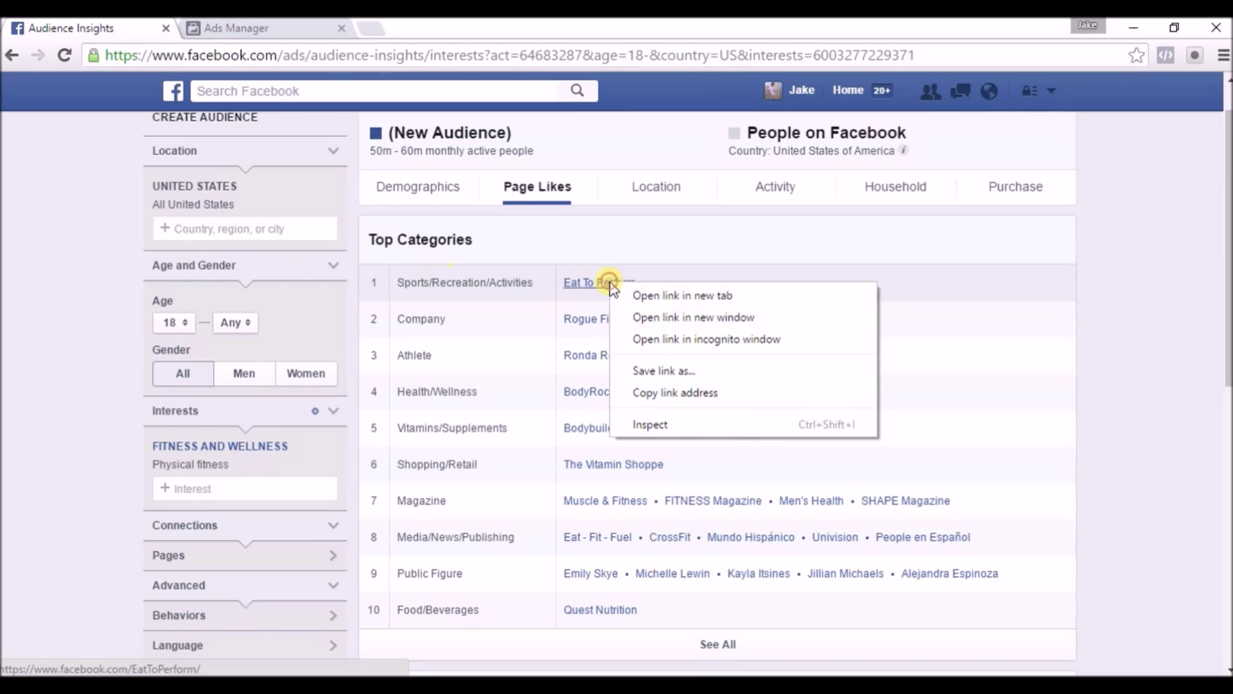
left_click(649, 295)
left_click(248, 29)
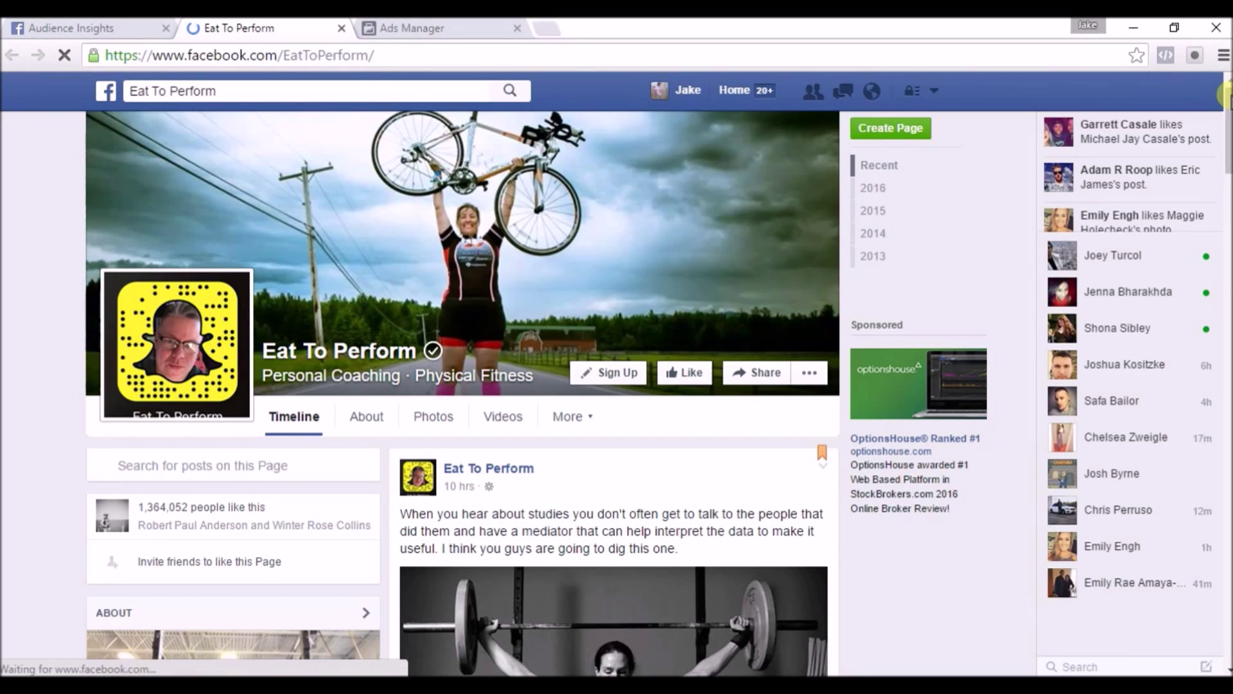
Look through the posts on the Eat To Perform page, return to its header, and close the page
left_click_drag(1224, 96, 1213, 401)
scroll(1201, 450, "down", 2)
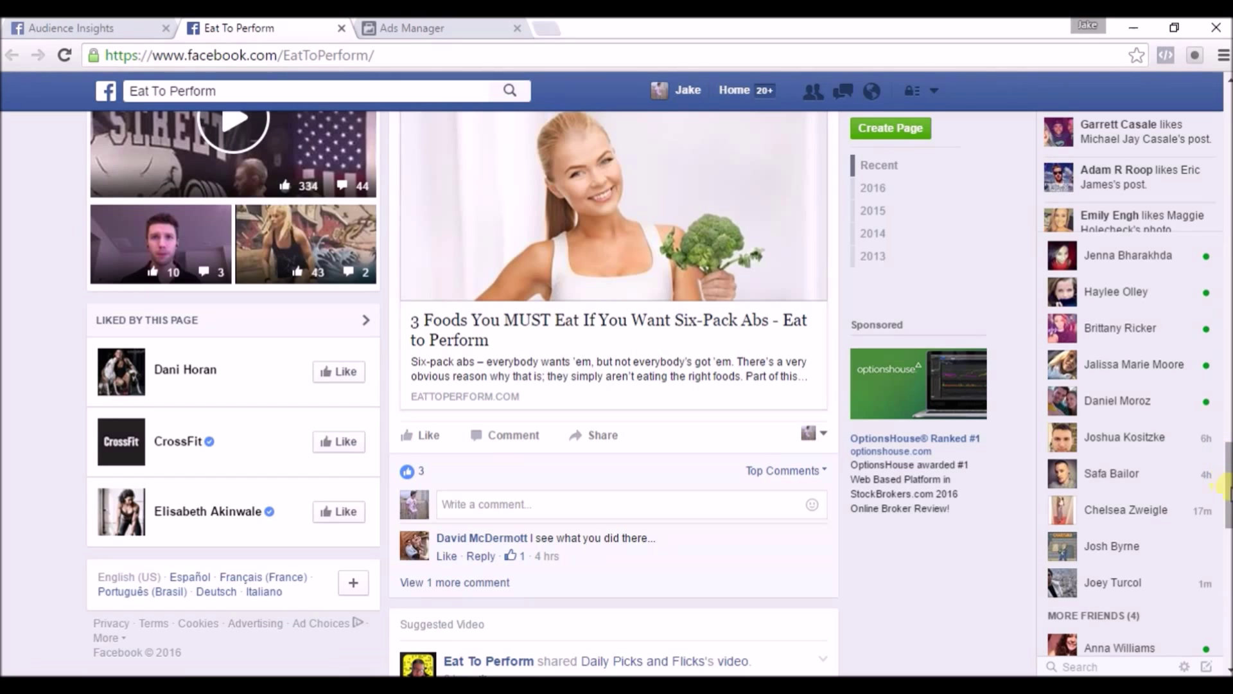
left_click_drag(1226, 488, 1227, 129)
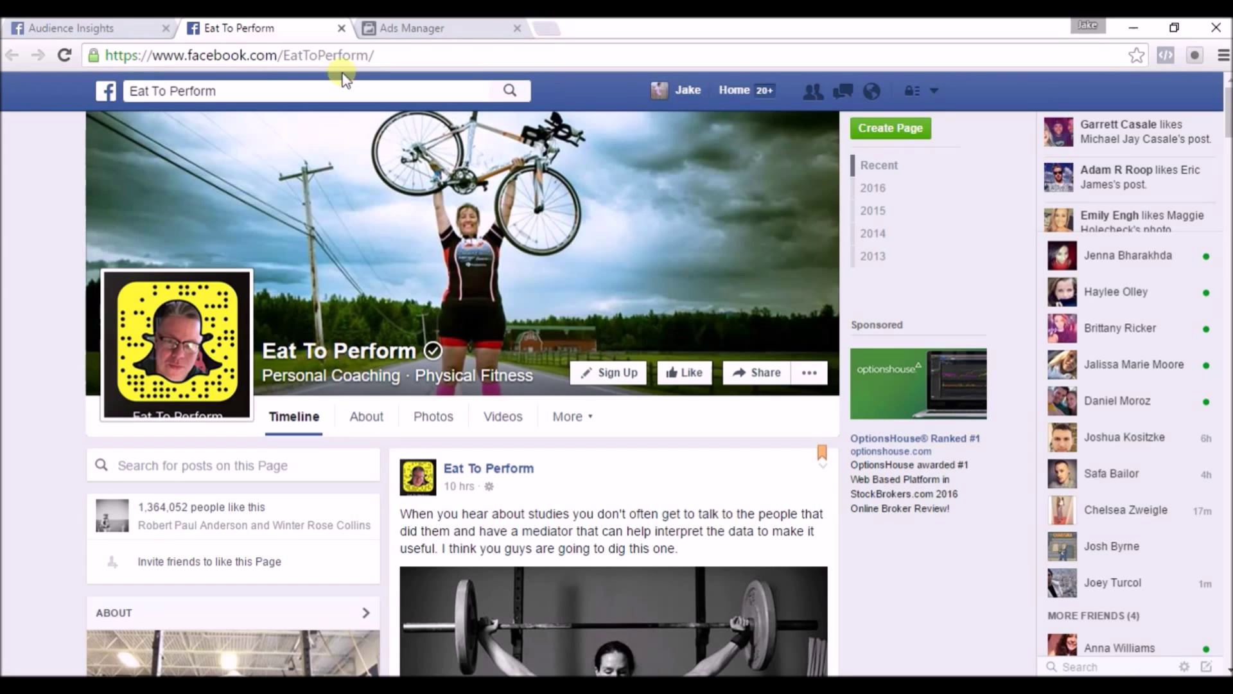
left_click(341, 29)
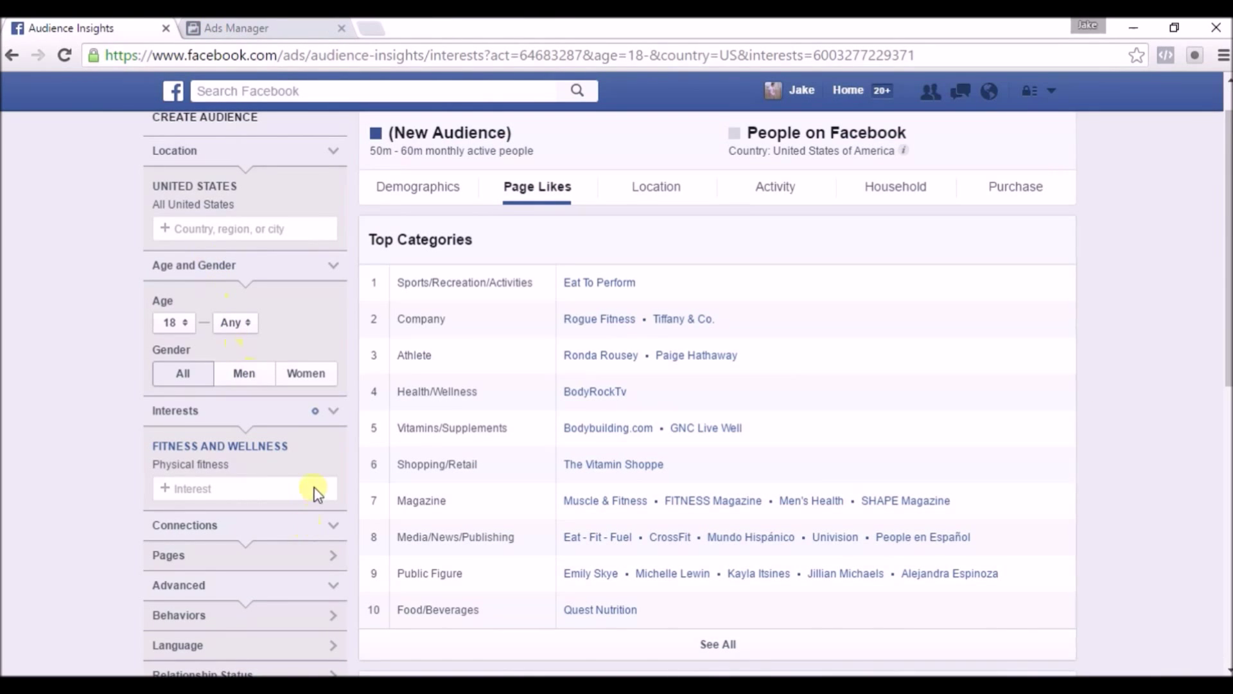
Add the interest "Eat To Perform" to the new audience and remove the "Physical fitness" interest
scroll(385, 462, "down", 1)
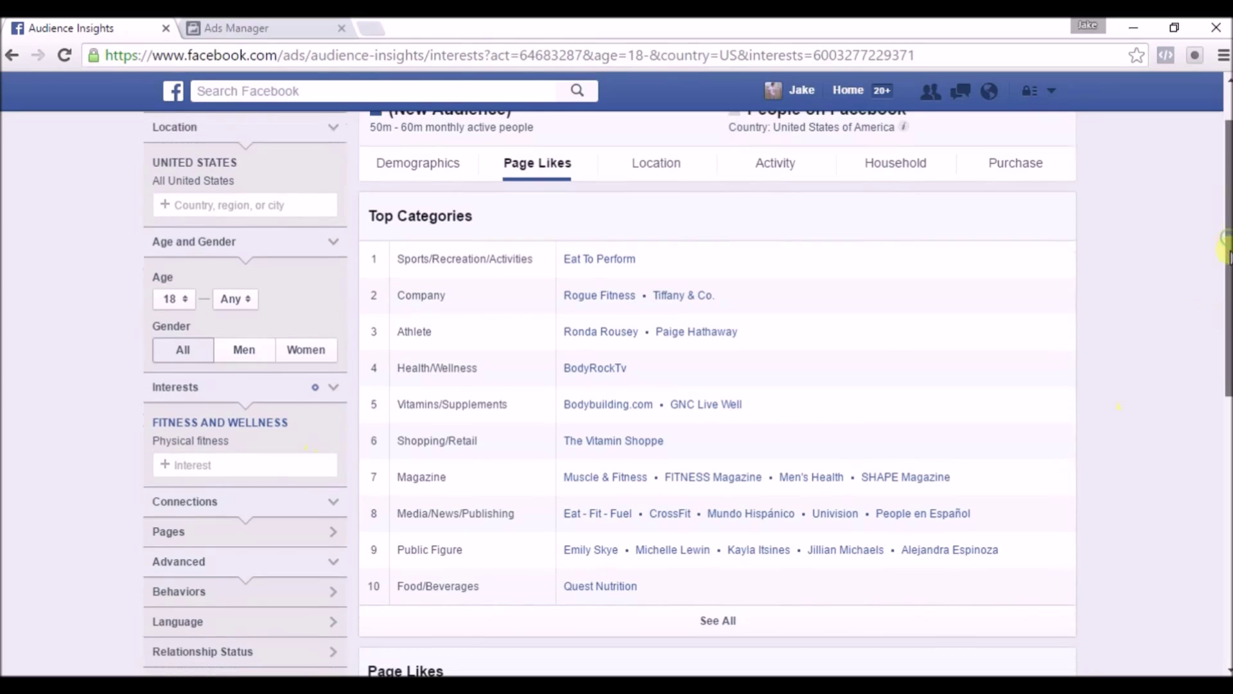
left_click(237, 461)
type("eat")
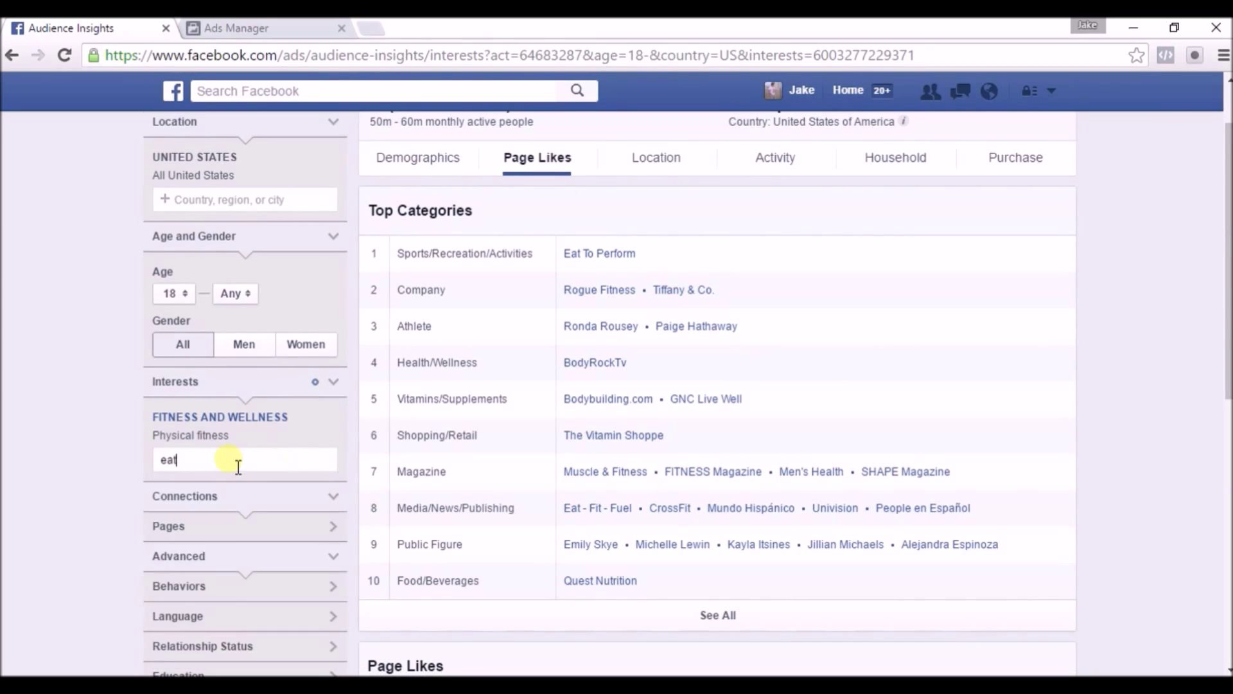
type(" to perfrom")
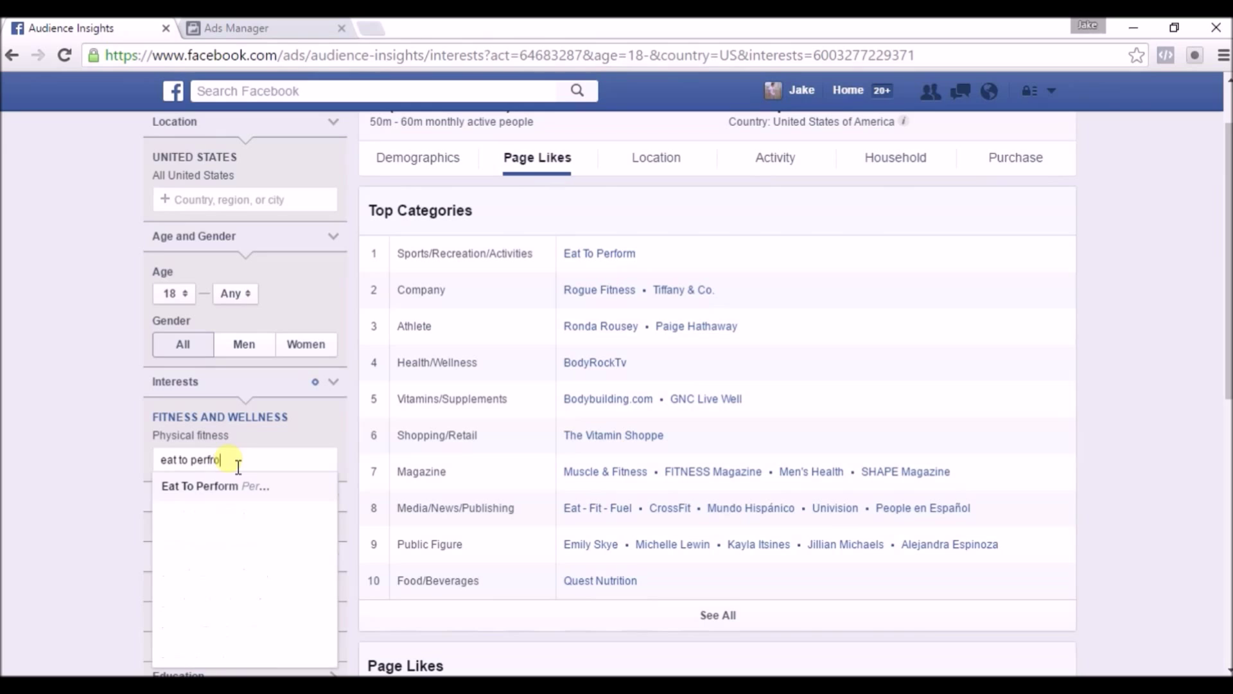
key("BackSpace")
left_click(218, 490)
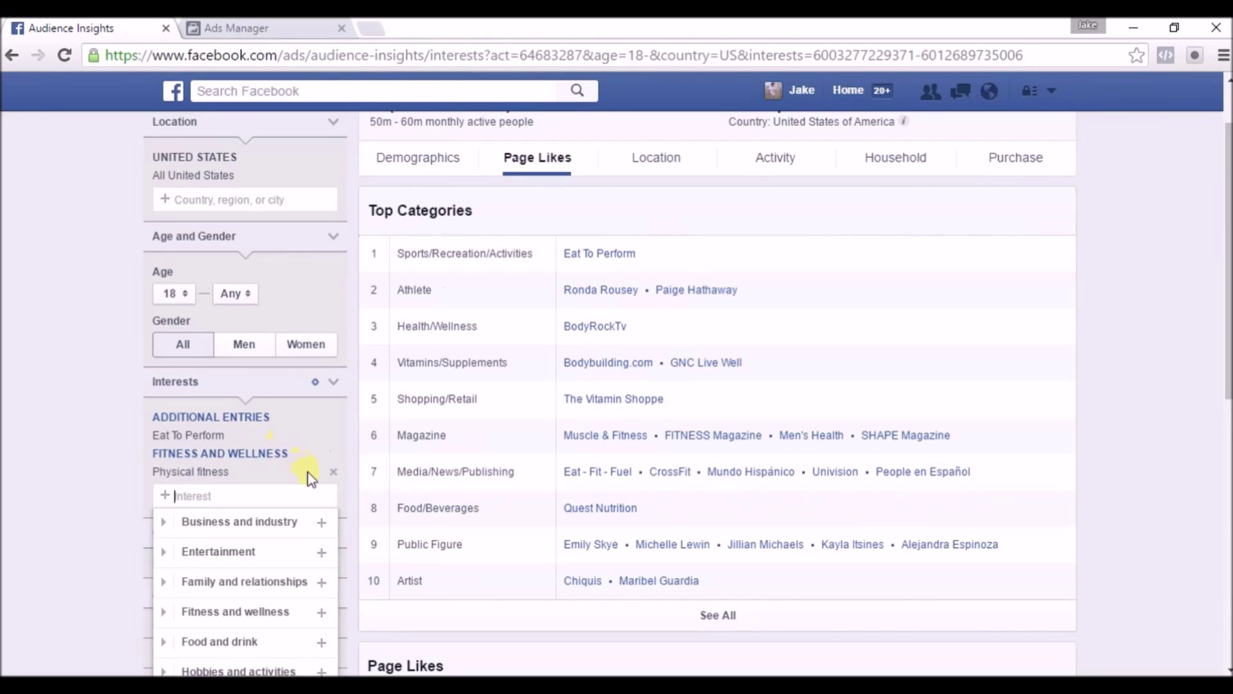
left_click(333, 472)
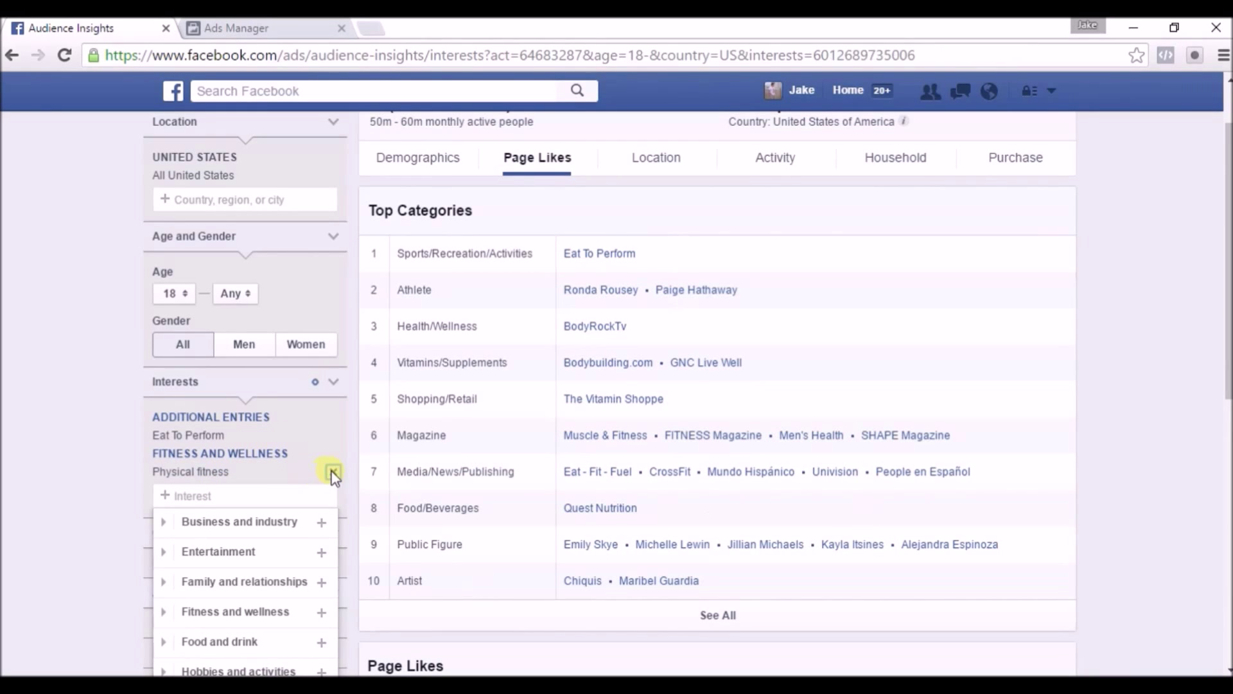
Show the new audience's demographics and examine the Age and Gender chart
scroll(642, 322, "up", 1)
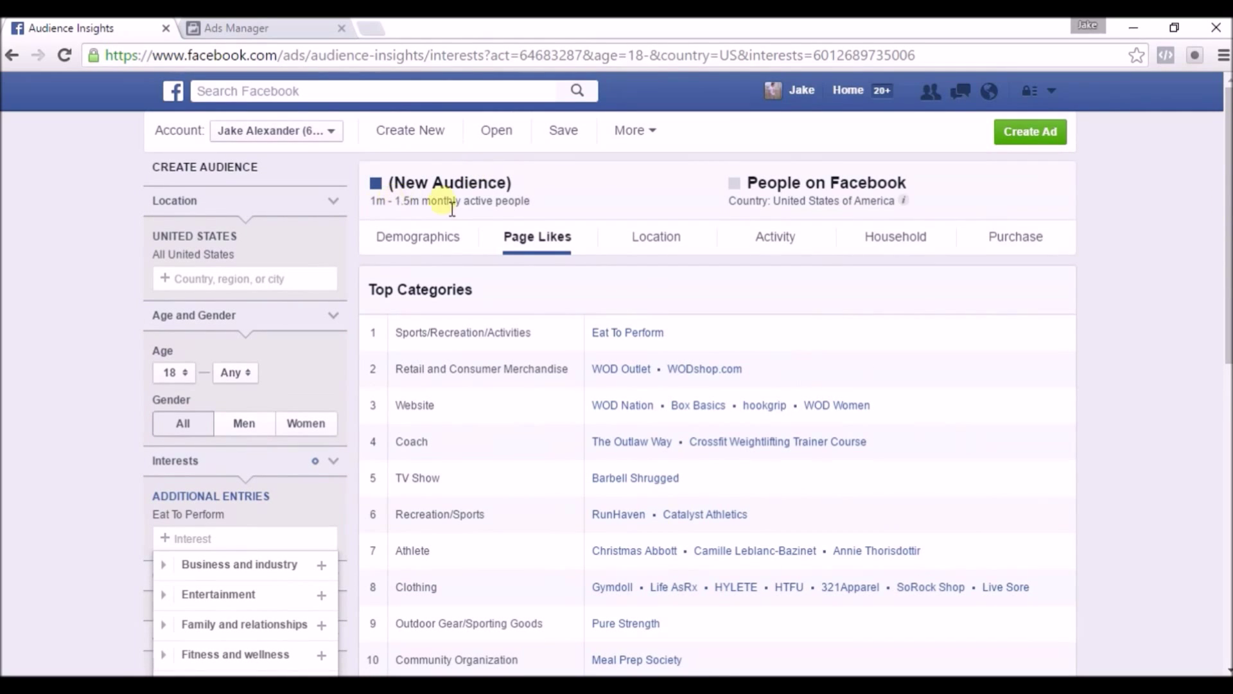
left_click(430, 249)
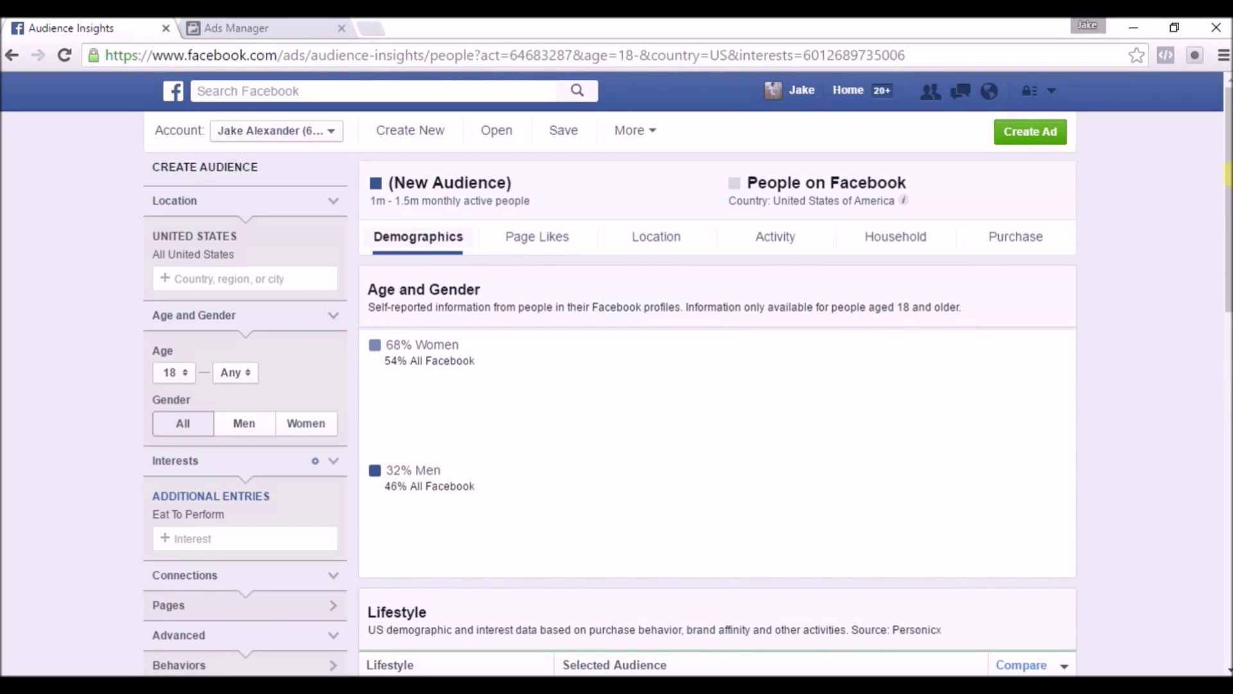
left_click_drag(1227, 172, 1227, 179)
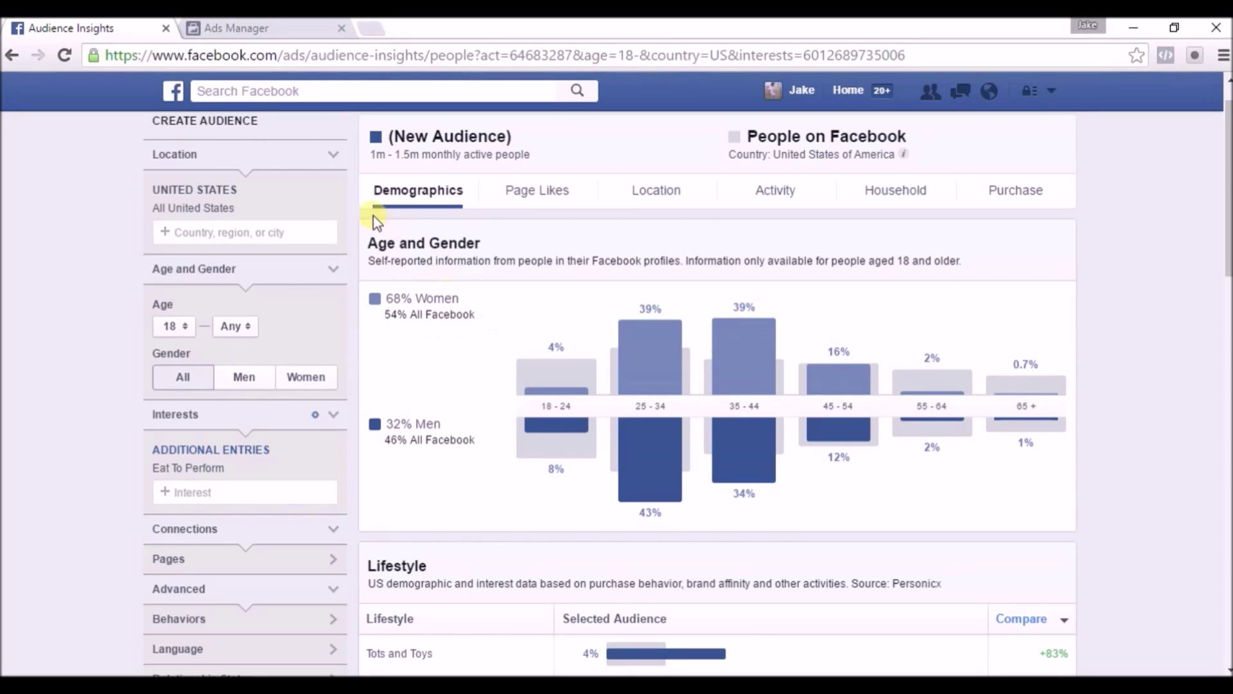
Switch to Ads Manager, set the ad set's gender to Women, and check the women's age distribution back in Audience Insights
left_click(267, 29)
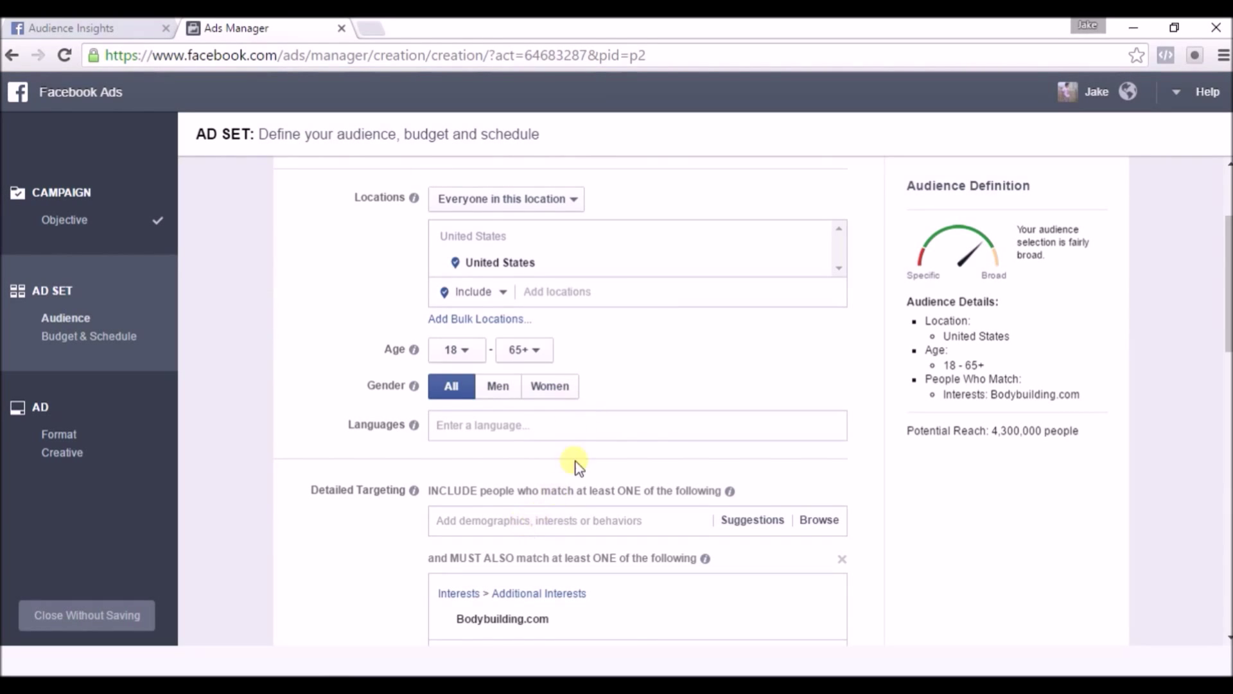
left_click(555, 387)
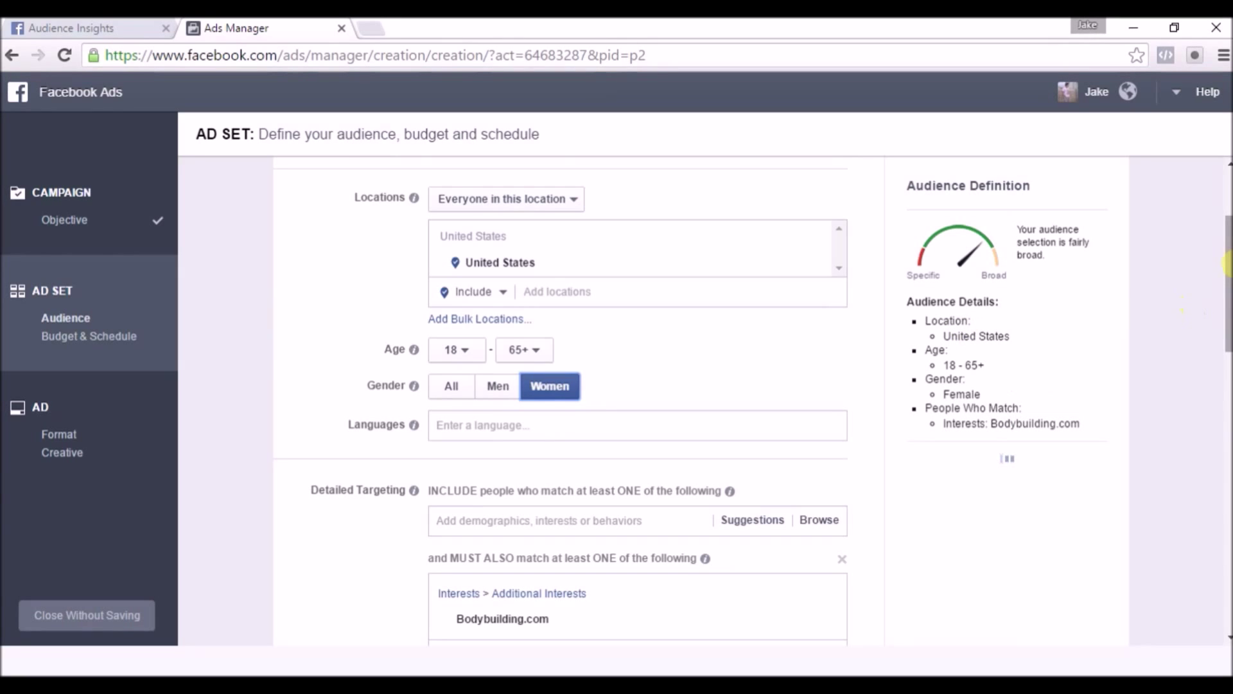
left_click(81, 27)
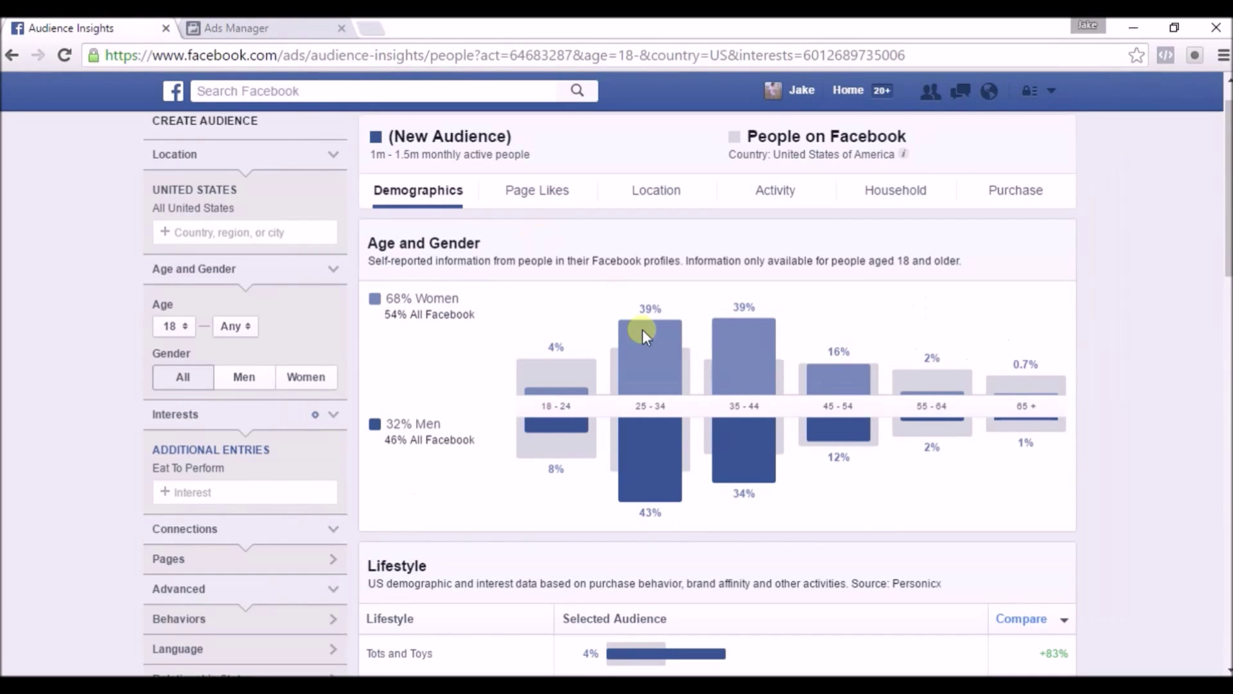
mouse_move(642, 329)
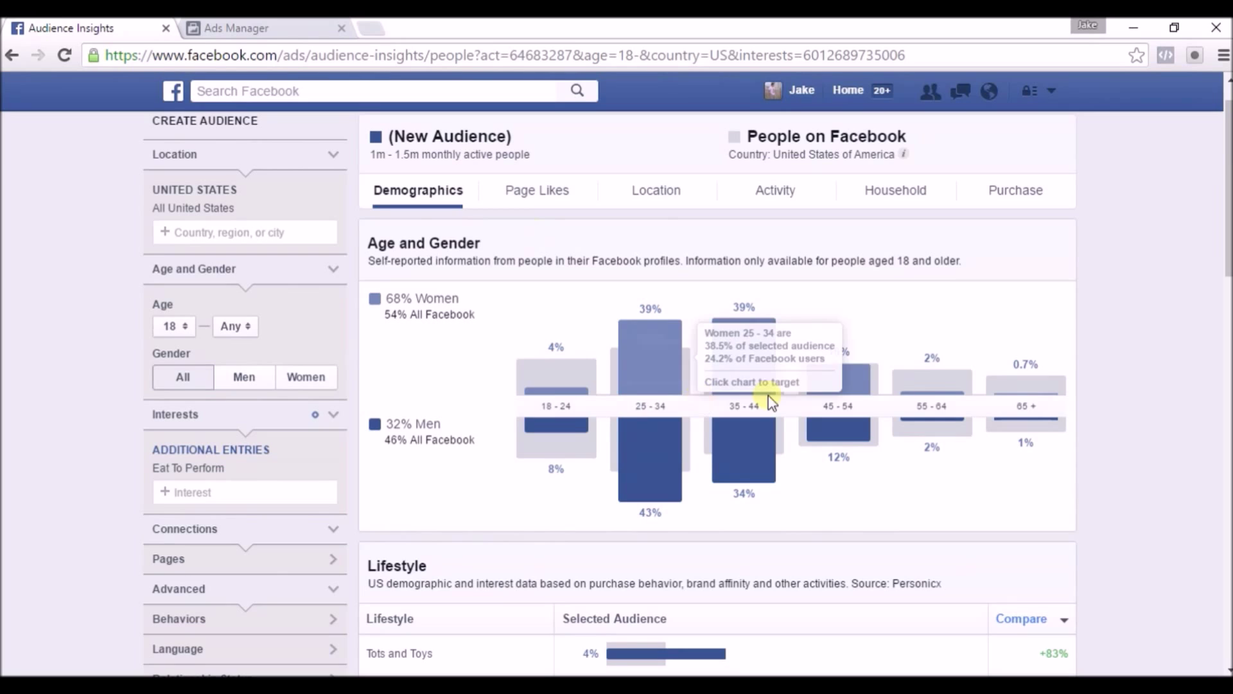
Return to Ads Manager and set the ad set's age range to 25–29
left_click(280, 23)
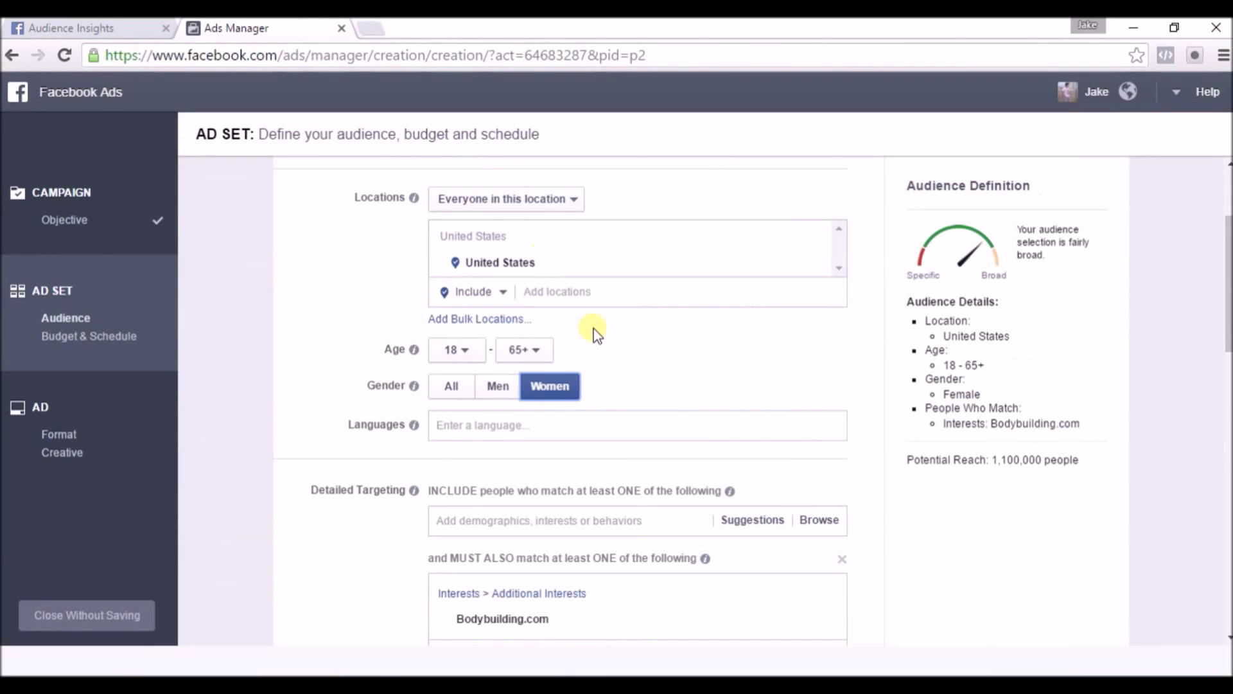
left_click(467, 351)
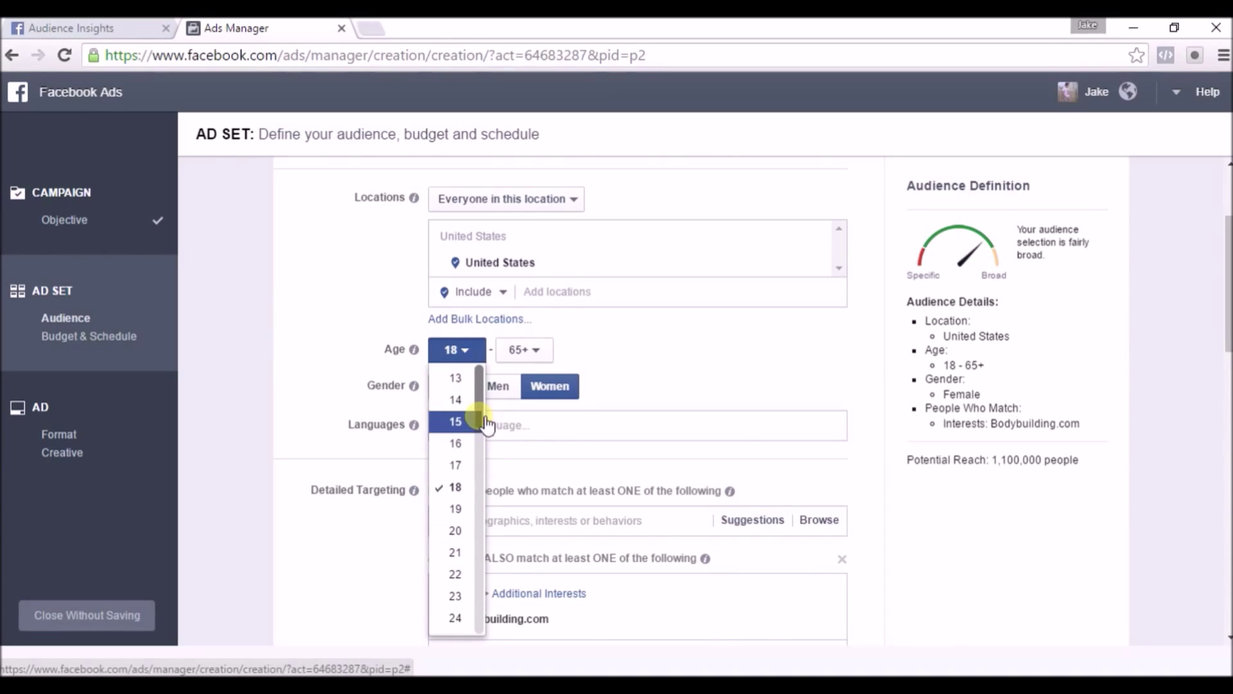
scroll(486, 424, "down", 2)
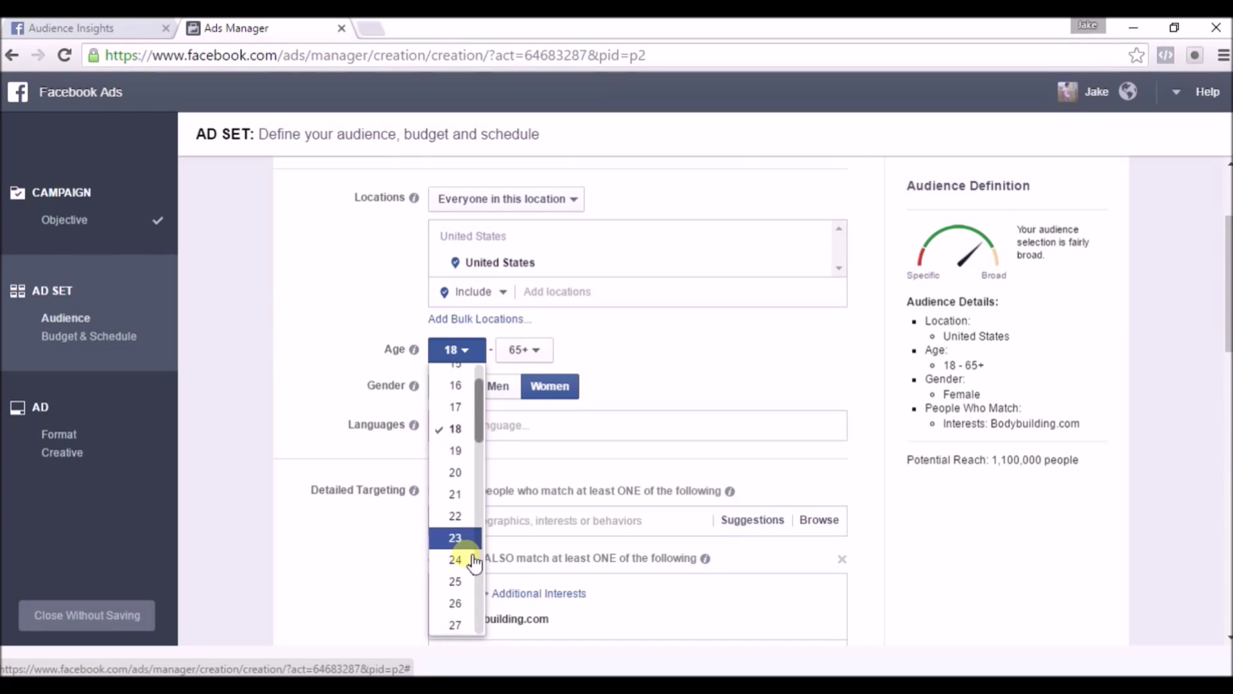
left_click(467, 586)
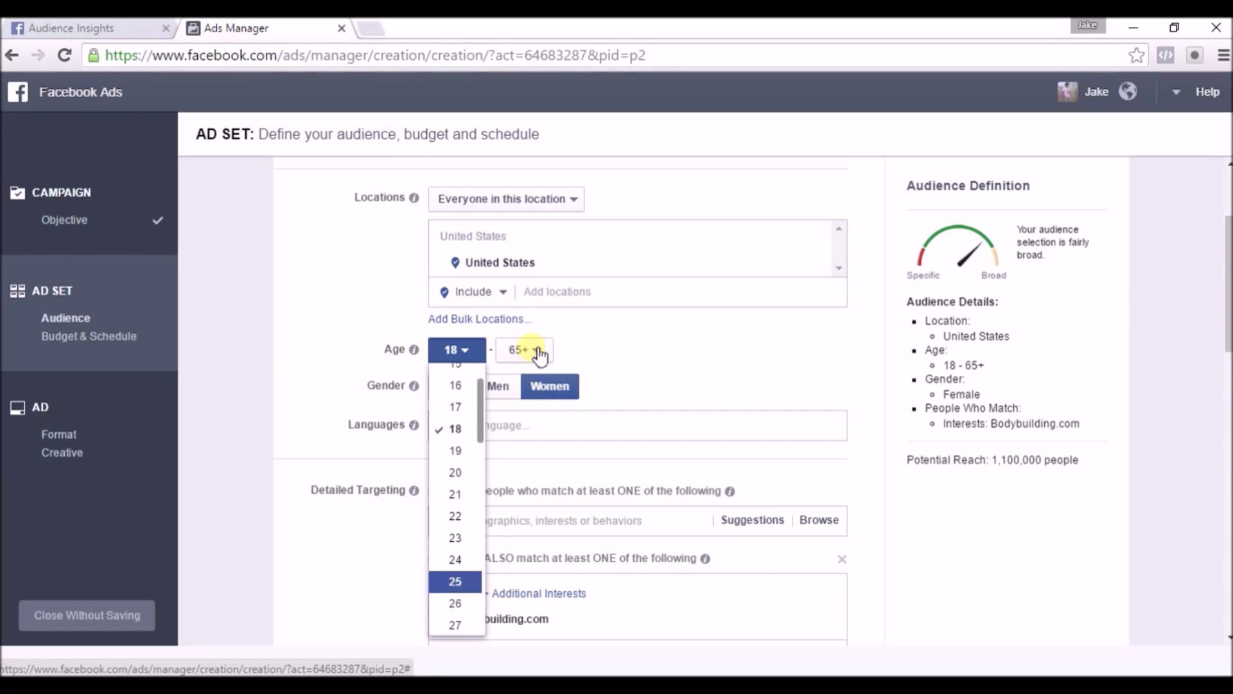
left_click(544, 355)
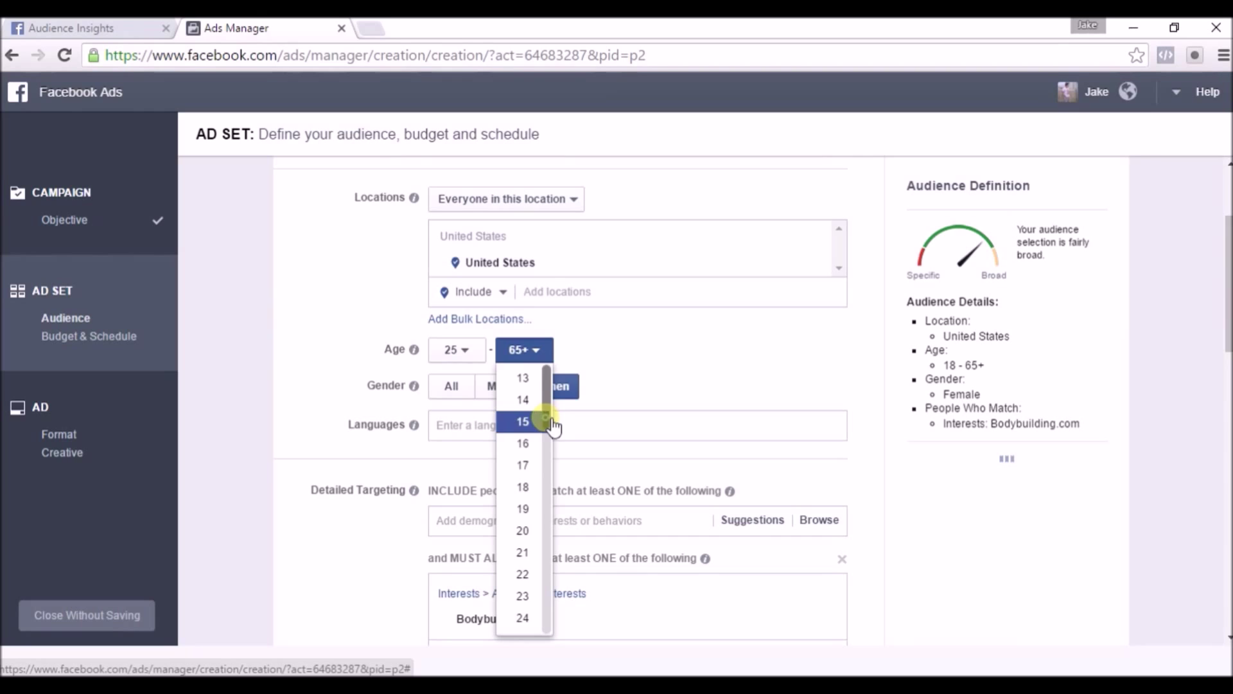
scroll(550, 437, "down", 3)
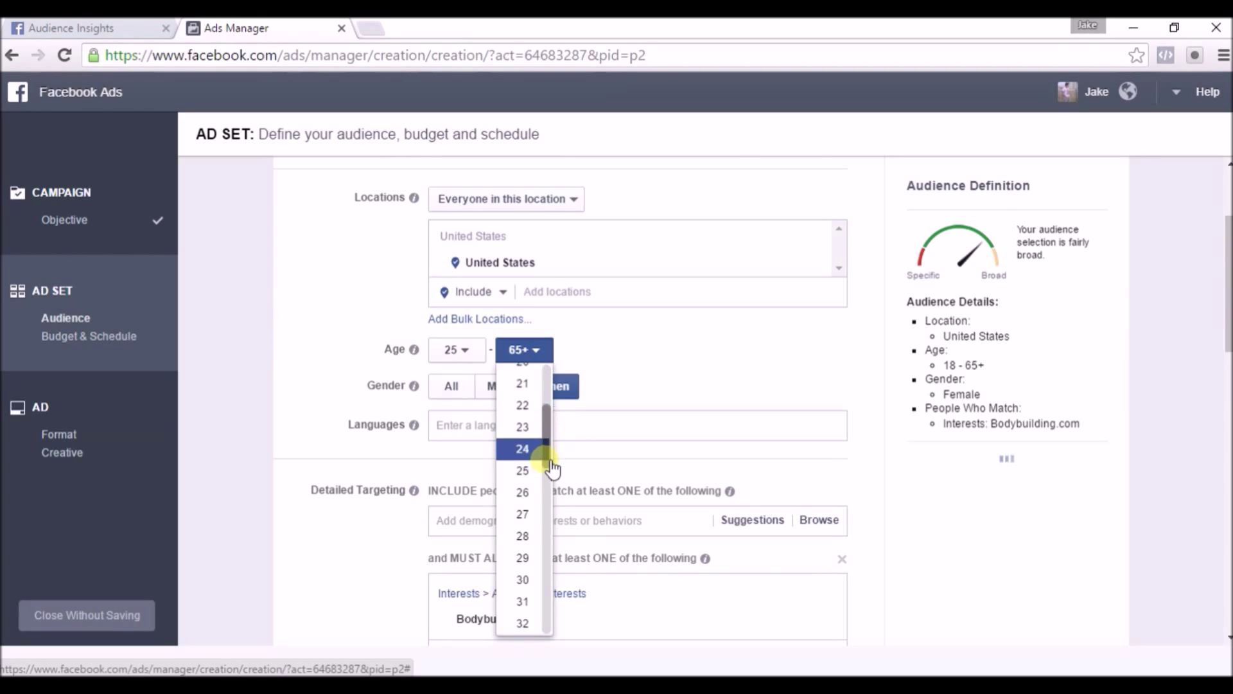
left_click(524, 550)
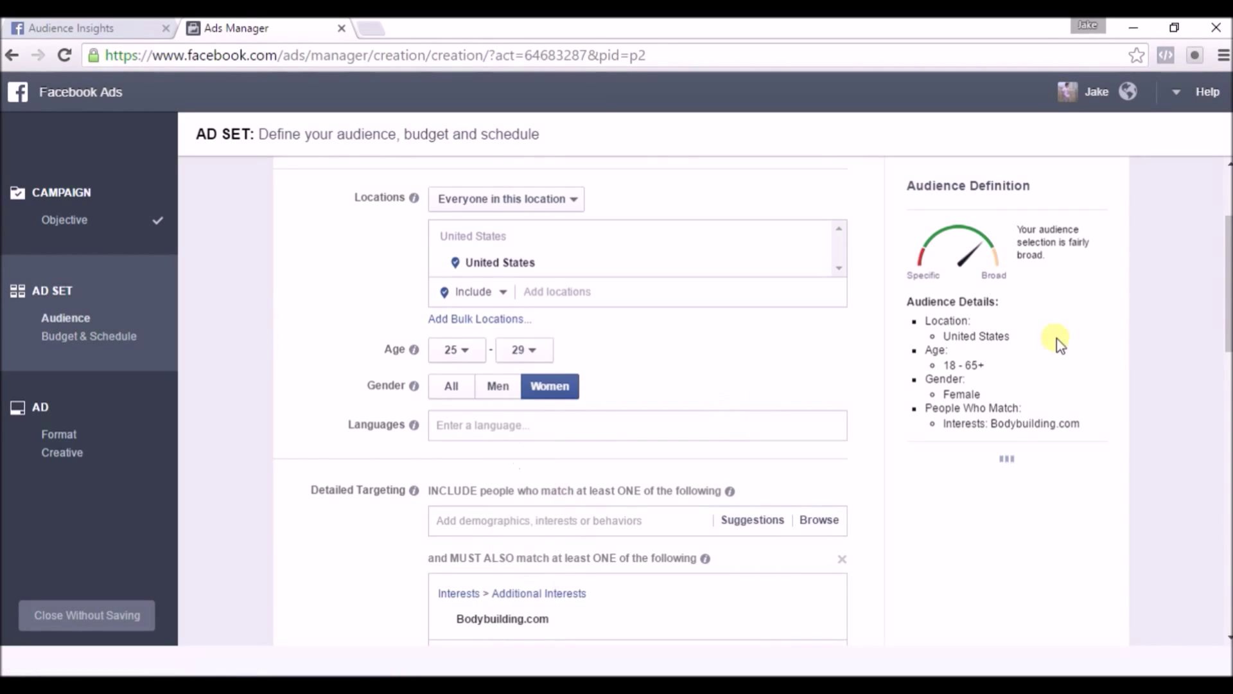
Remove the Bodybuilding.com interest from the detailed targeting and include people with the interest "Physical fitness"
left_click_drag(1227, 270, 1227, 312)
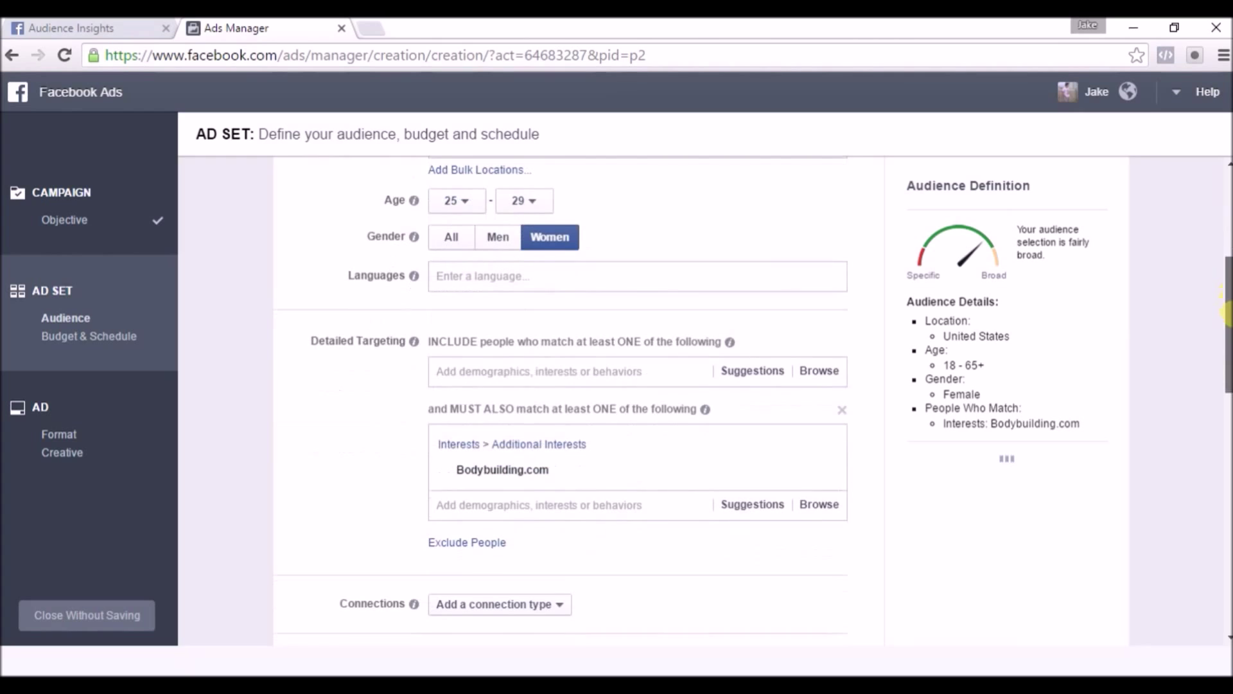
mouse_move(824, 468)
left_click(827, 474)
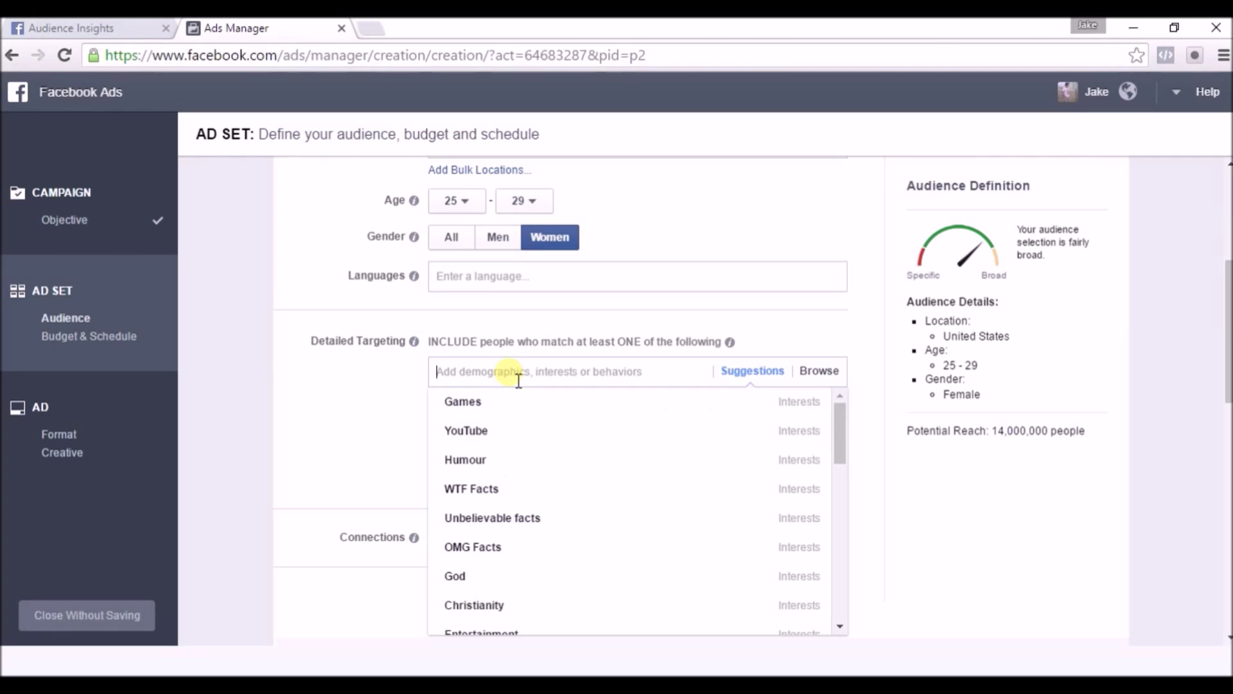
type("phy")
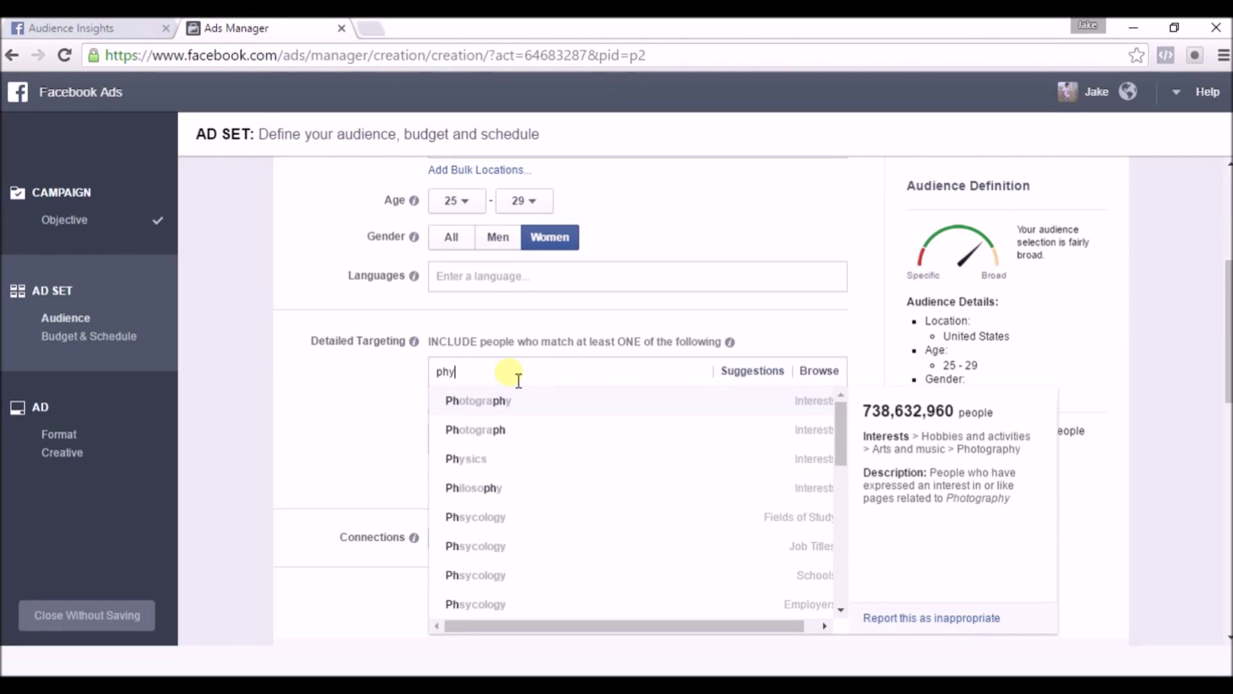
type("sic")
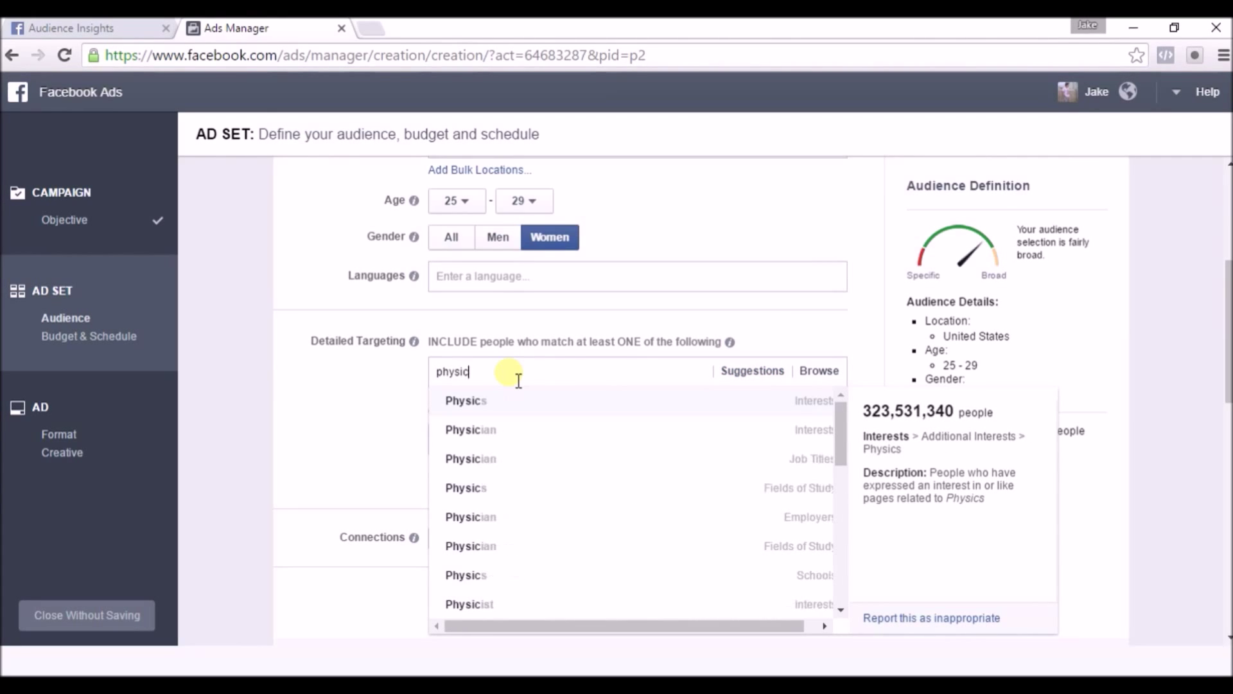
type("al fitness")
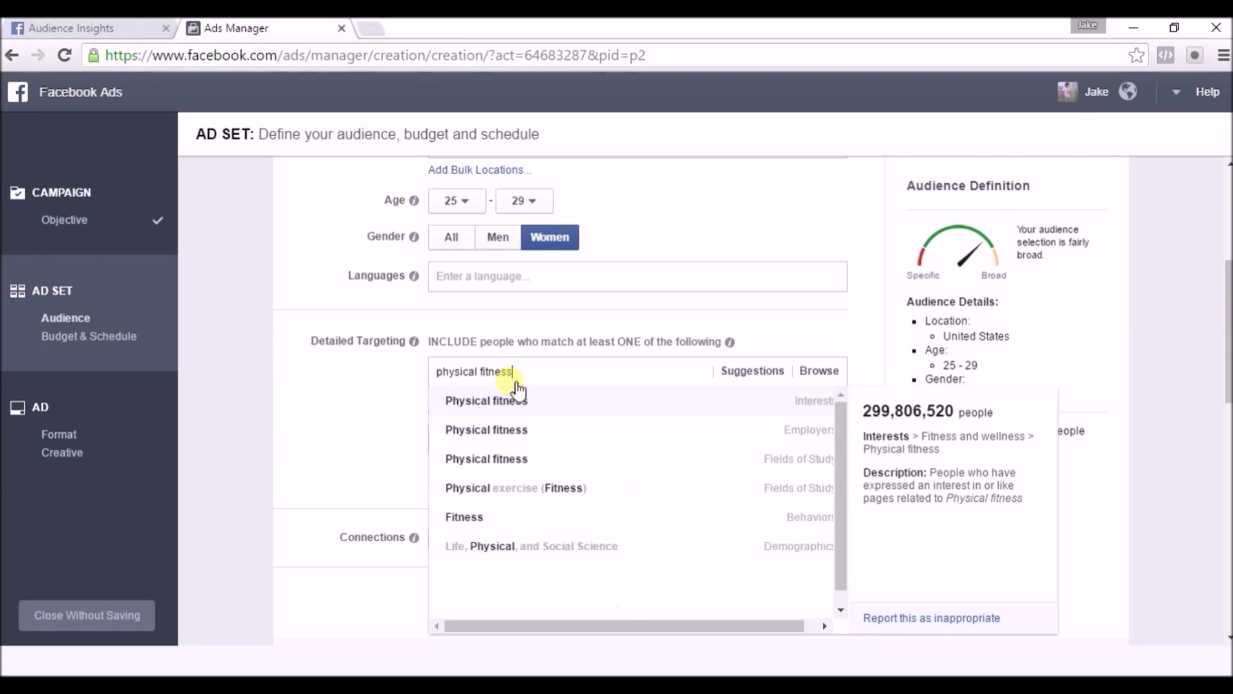
left_click(520, 401)
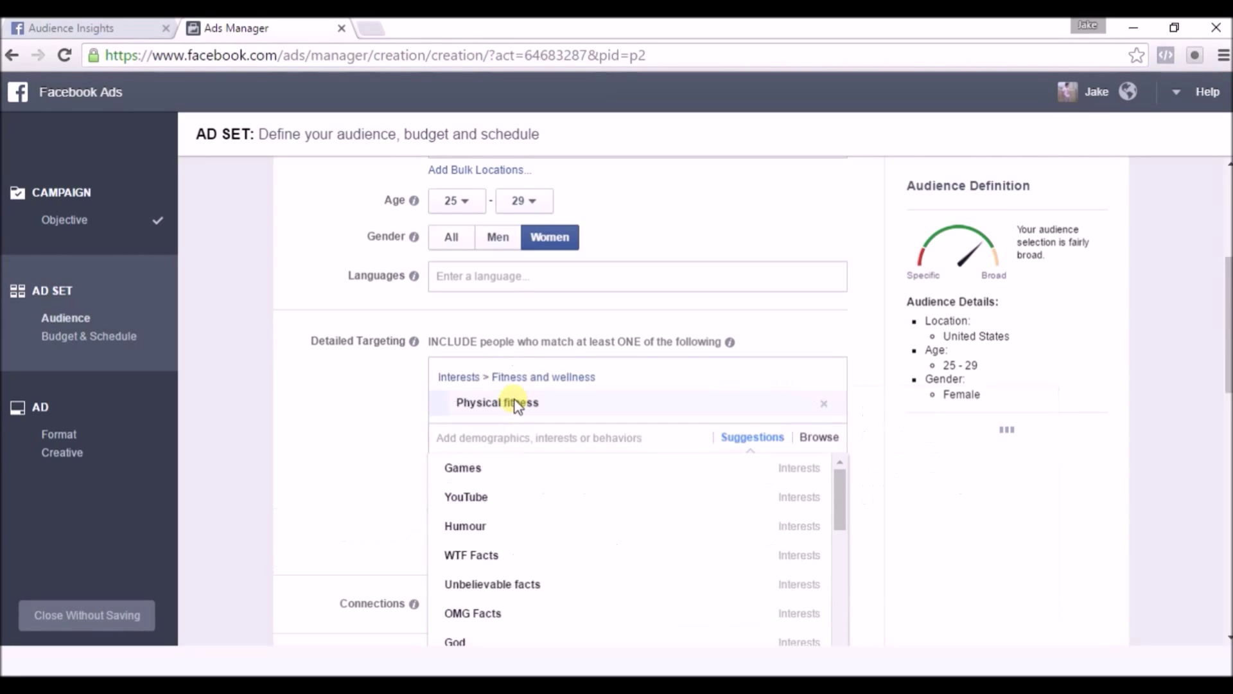
left_click(388, 442)
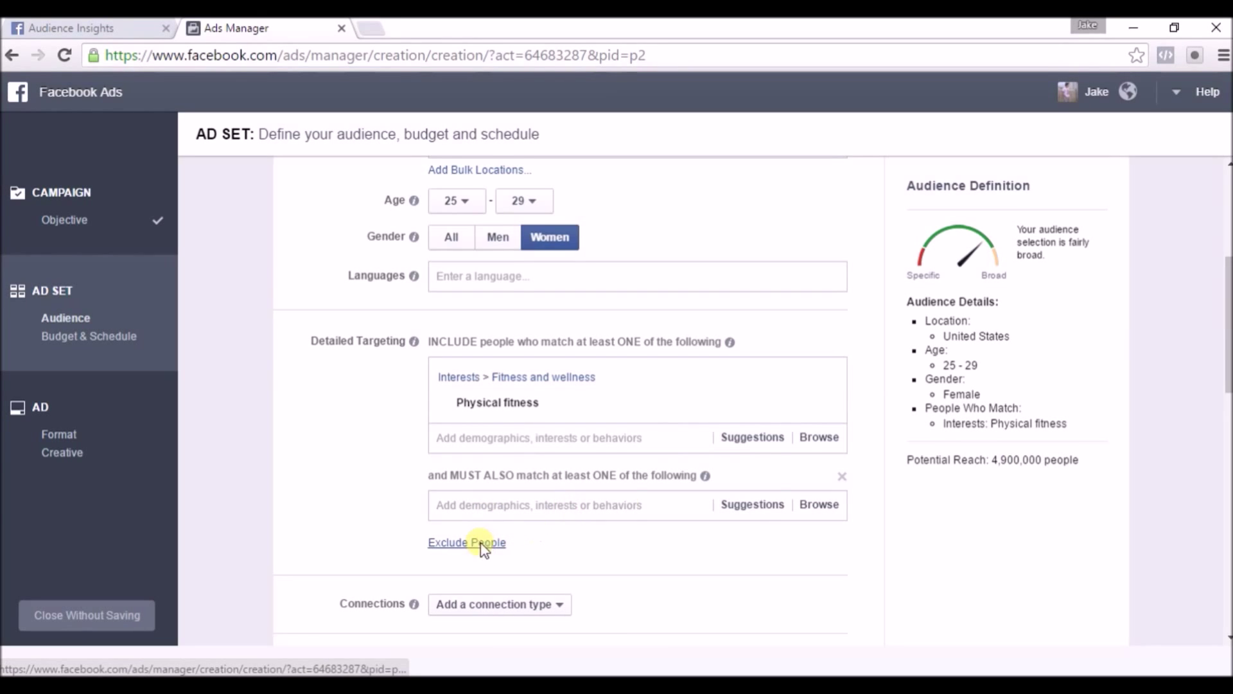
Narrow the ad set's detailed targeting so people must also match the interest "Eat To Perform"
left_click(842, 477)
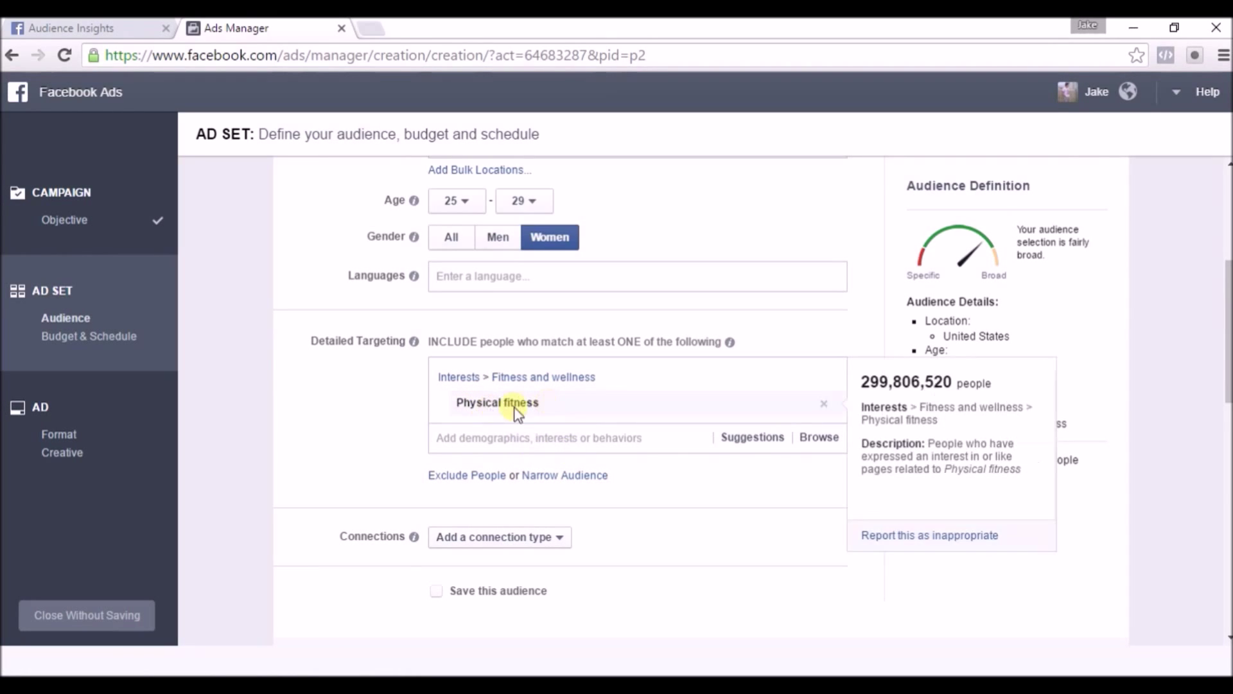
left_click(573, 480)
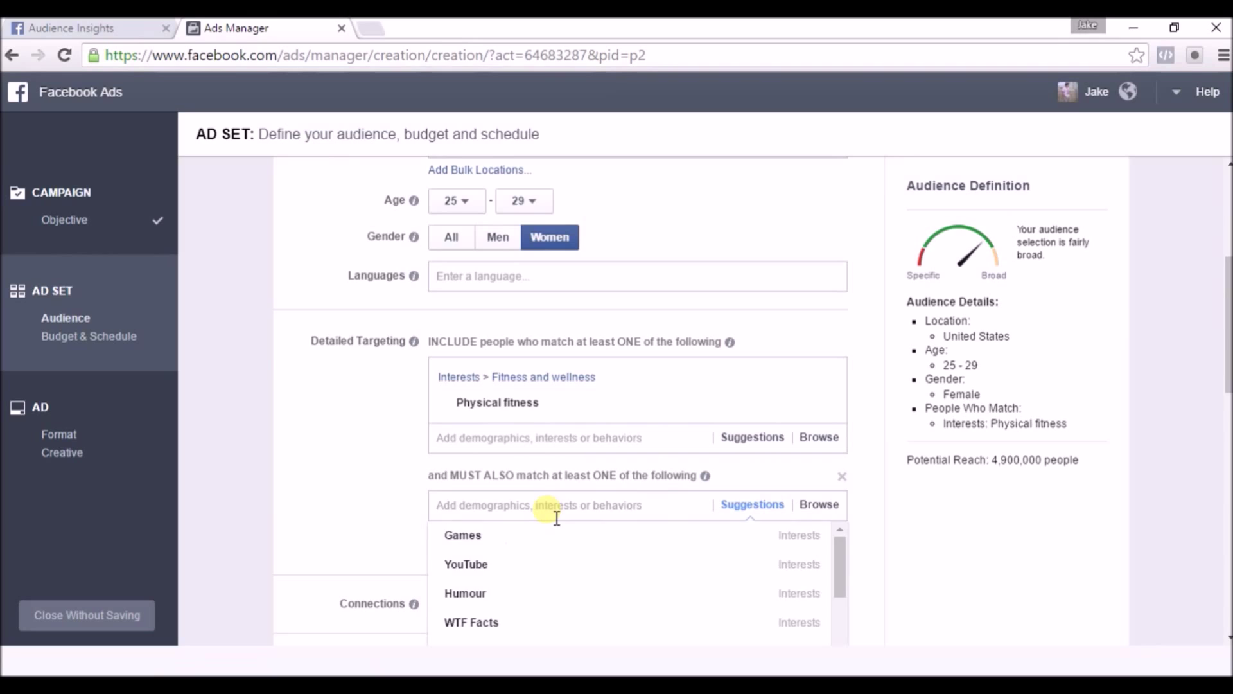
type("eat to perform")
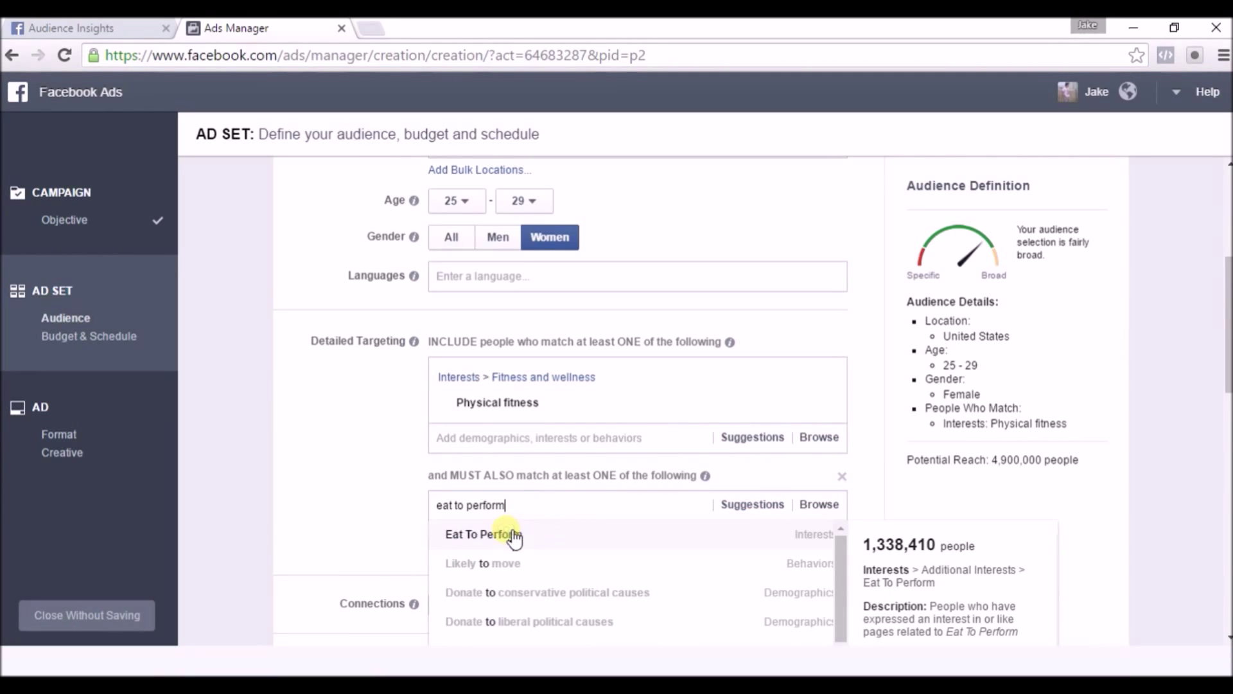
left_click(514, 536)
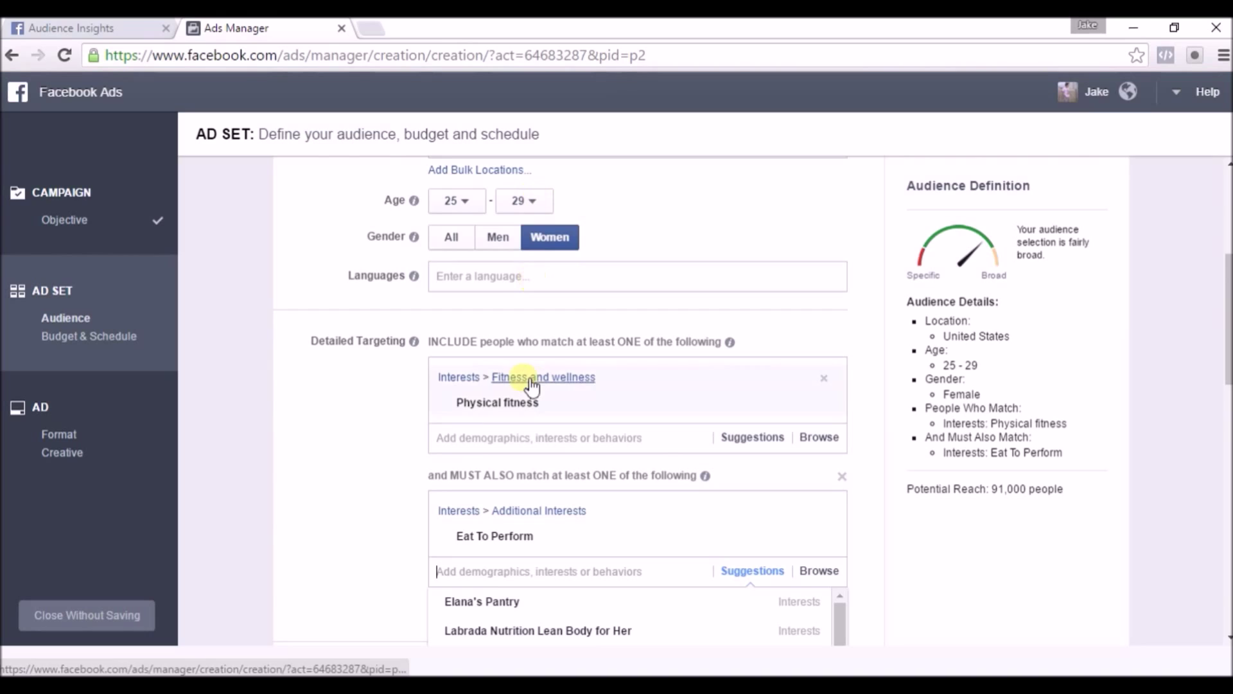
left_click(343, 464)
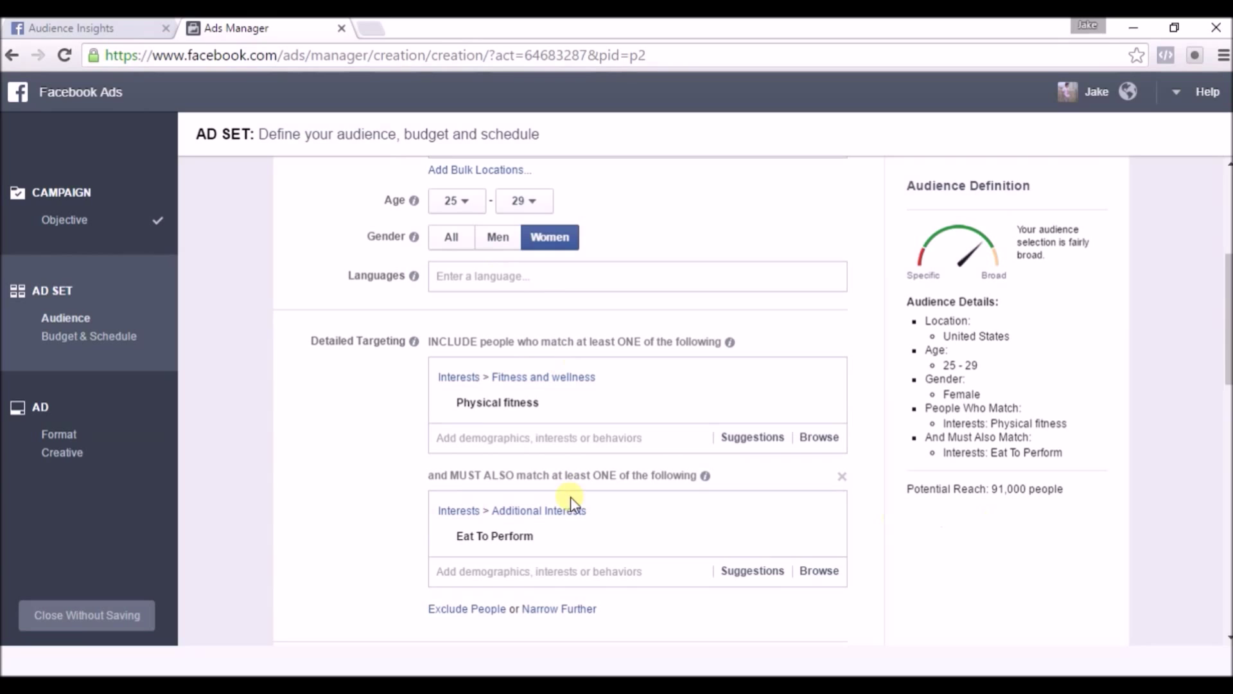
Switch to the Excel workbook and fill in Ad 1 with audience size 91k, gender women, age 25-29 and interests "PF/Eat to perform"
mouse_move(575, 656)
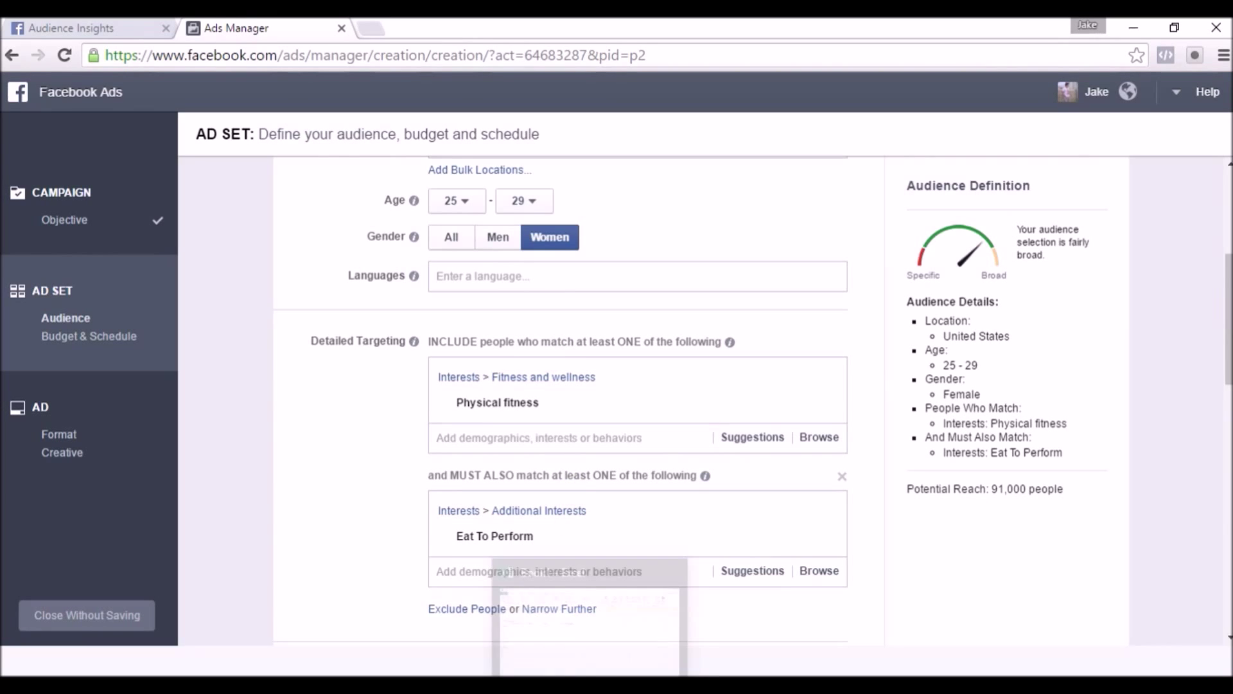
left_click(582, 609)
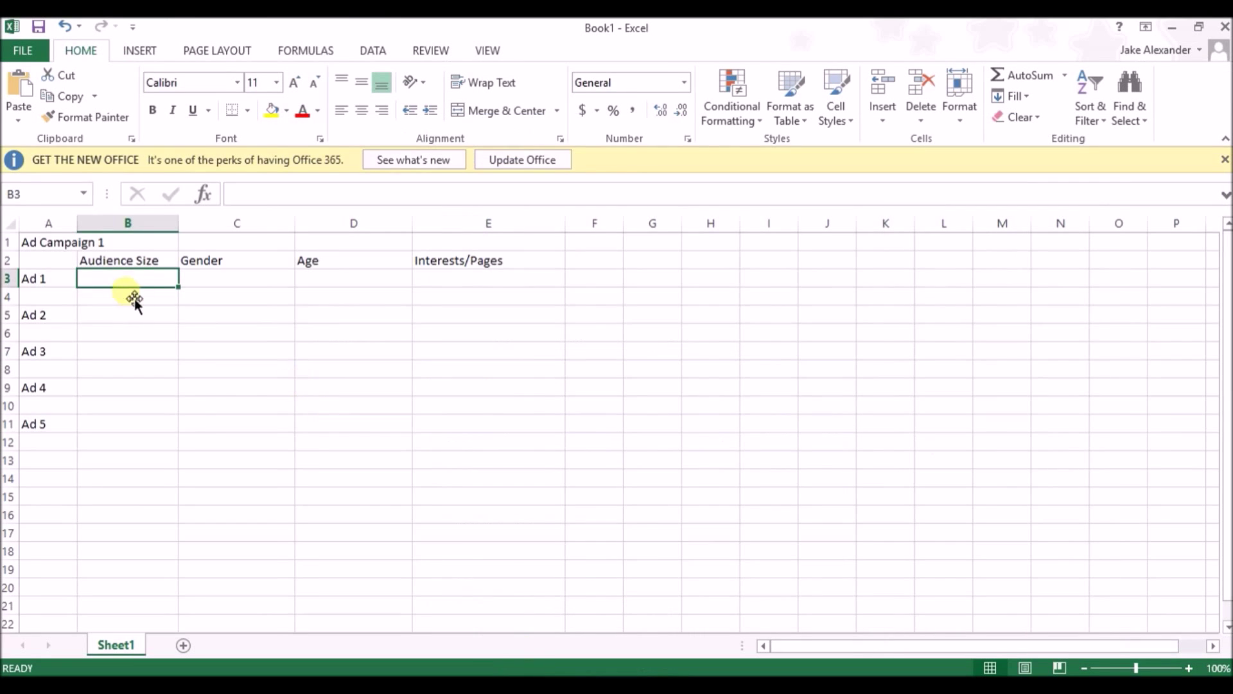
type("91k")
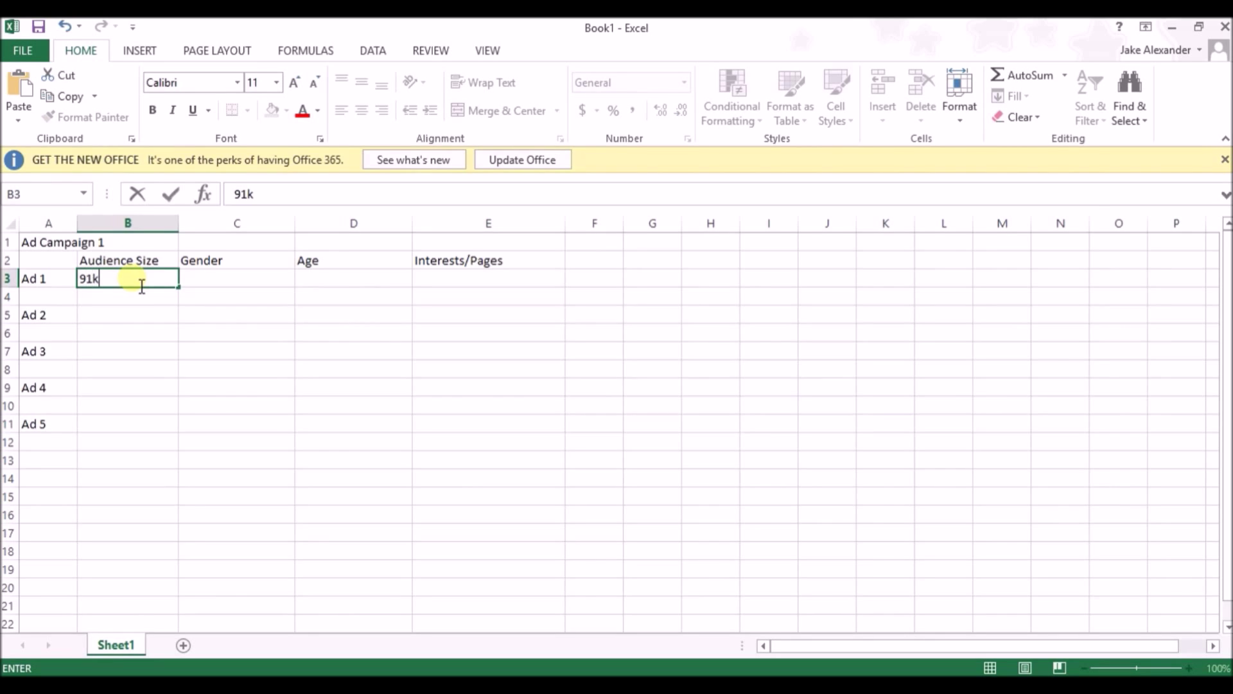
double_click(247, 283)
type("women")
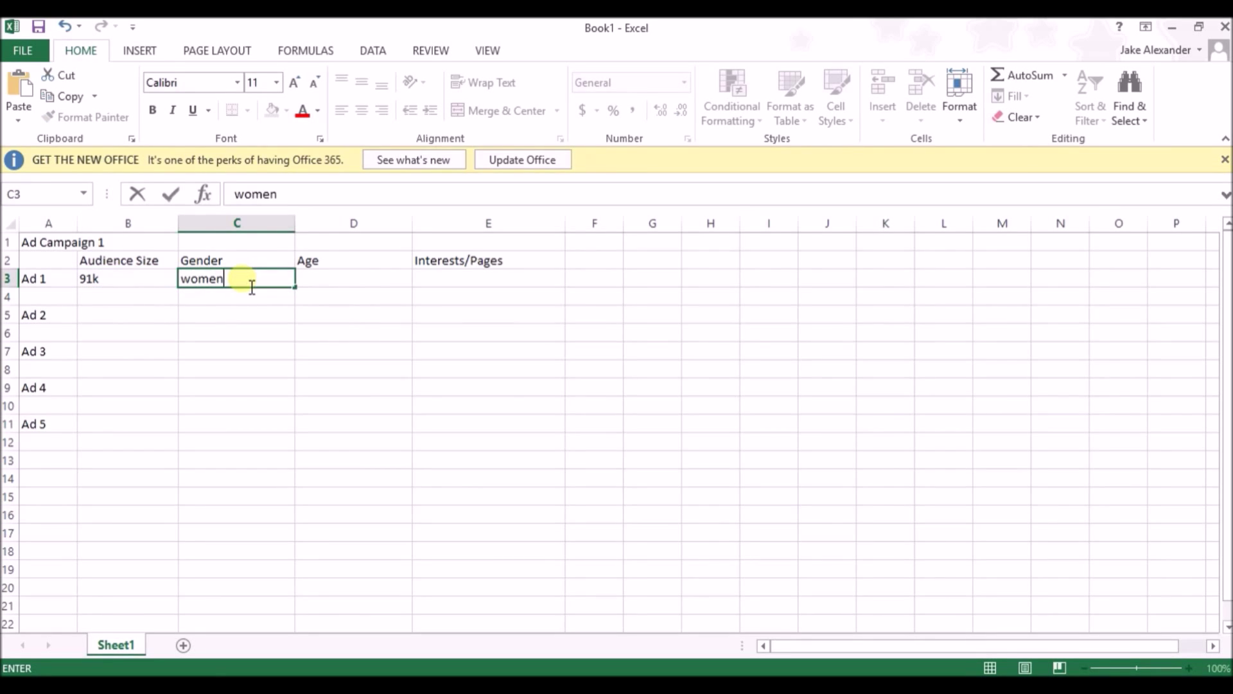
left_click(339, 292)
double_click(342, 285)
type("25-29")
double_click(437, 285)
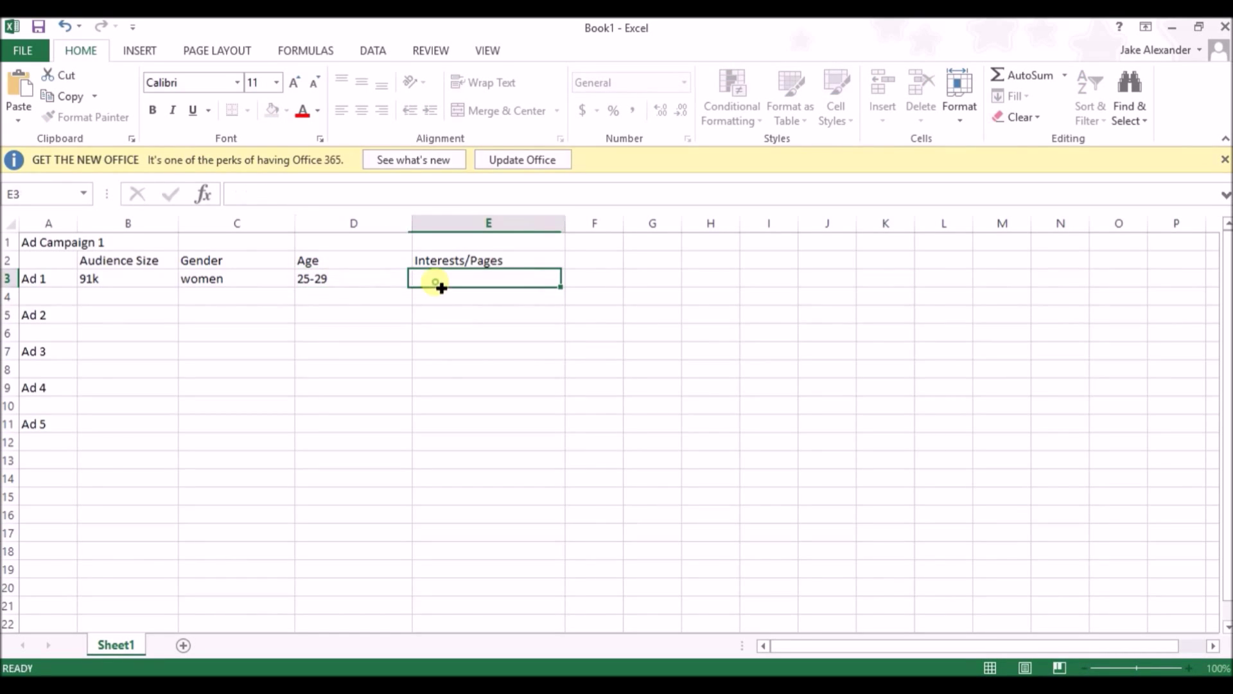
type("PF/")
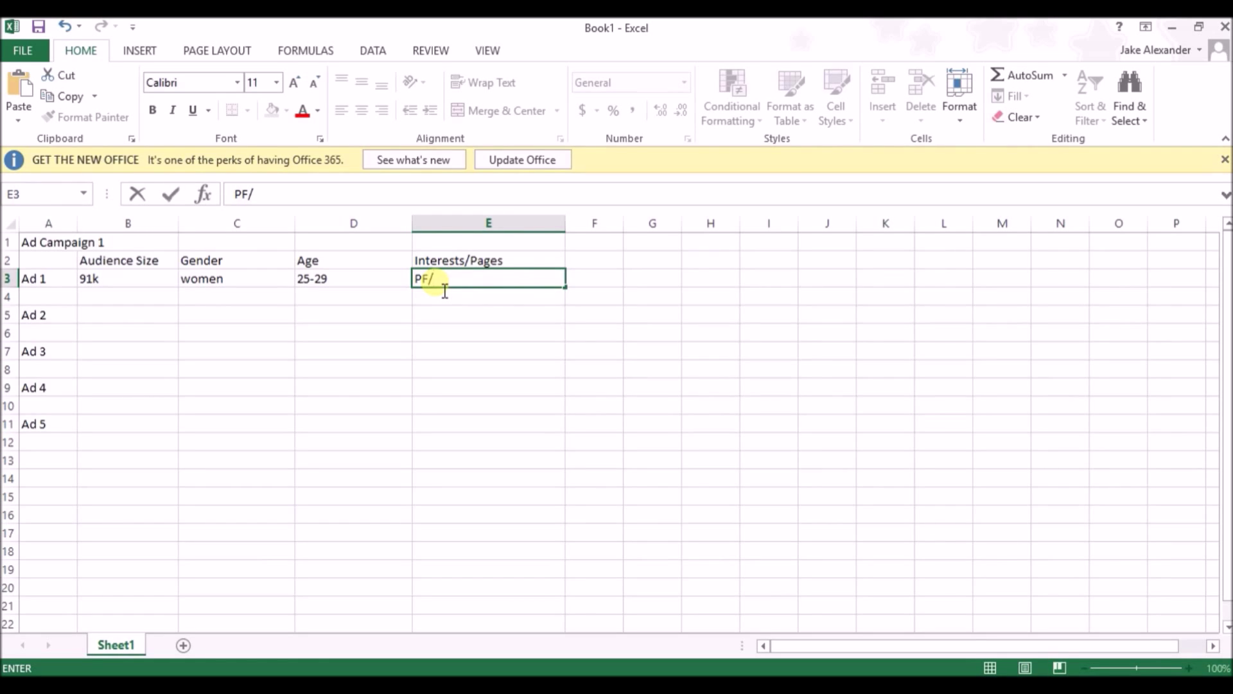
type("Eat to perform")
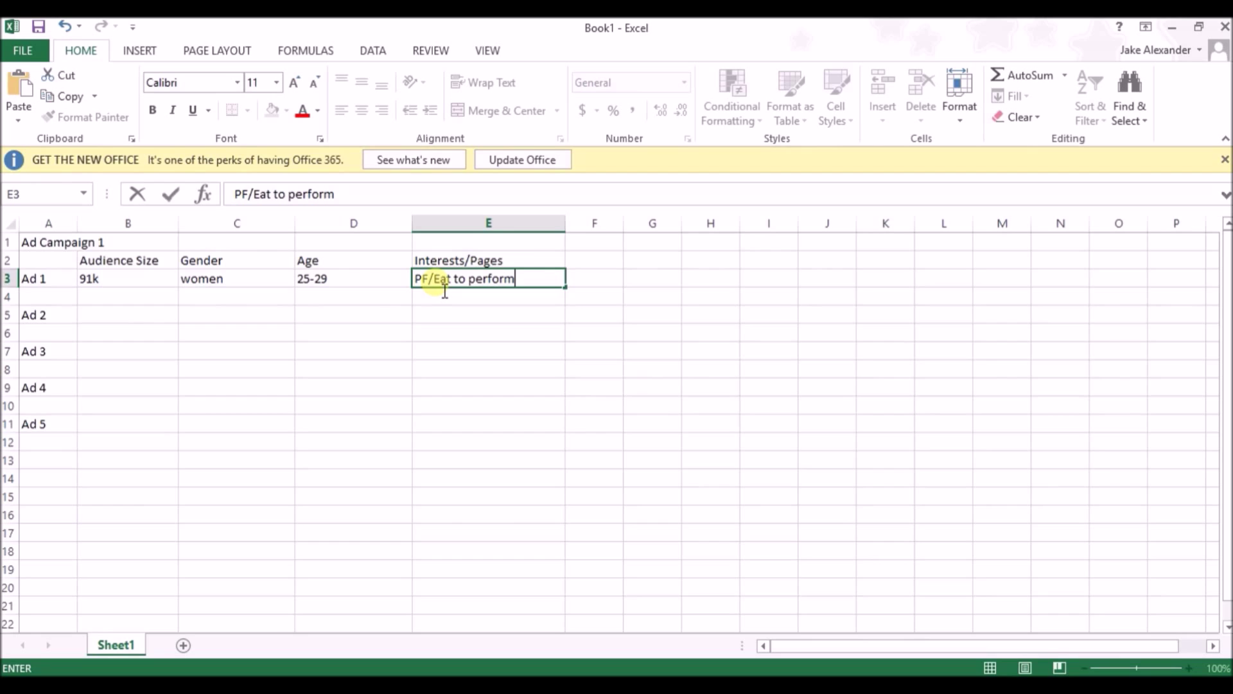
left_click(130, 317)
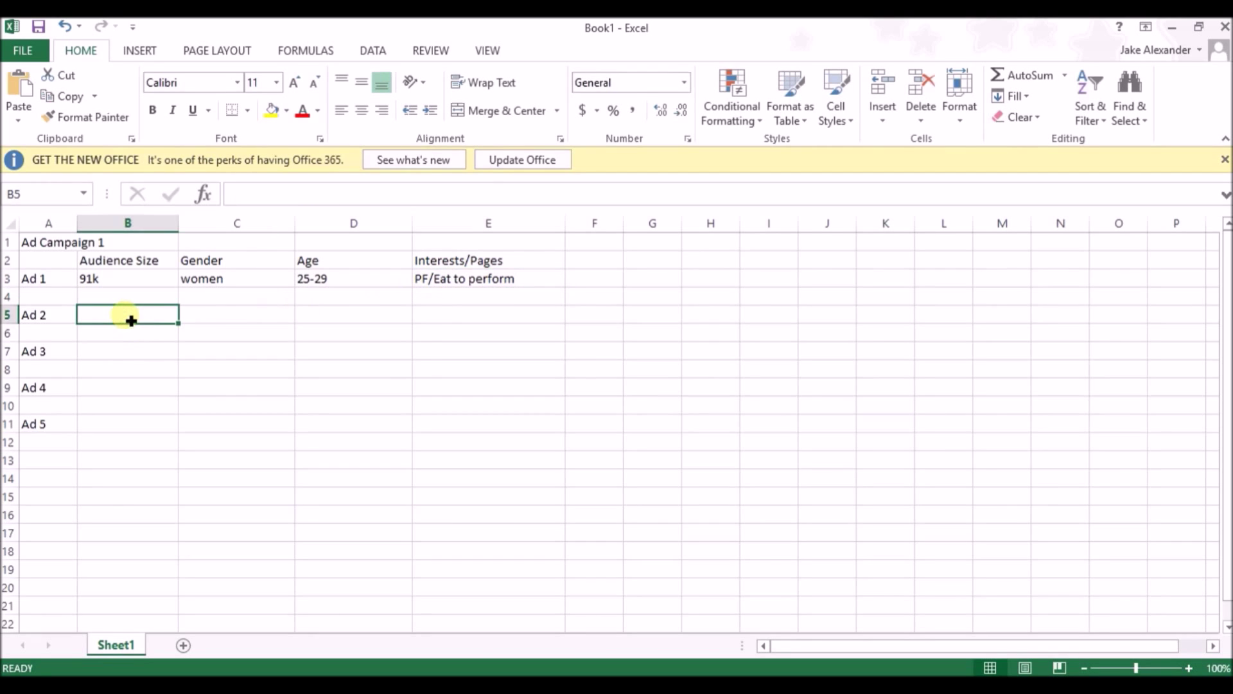
Return to Ads Manager, set the ad set's age range to 30–34, and check it against the age distribution in Audience Insights
key("alt+Tab")
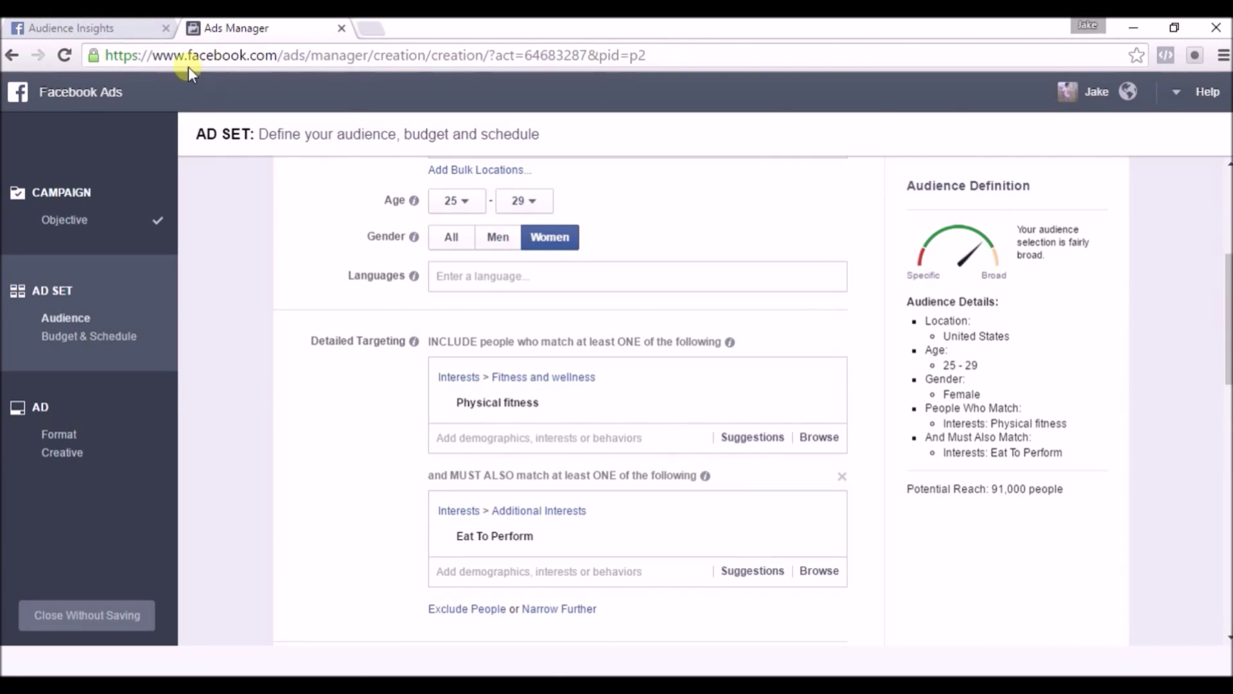
left_click(112, 27)
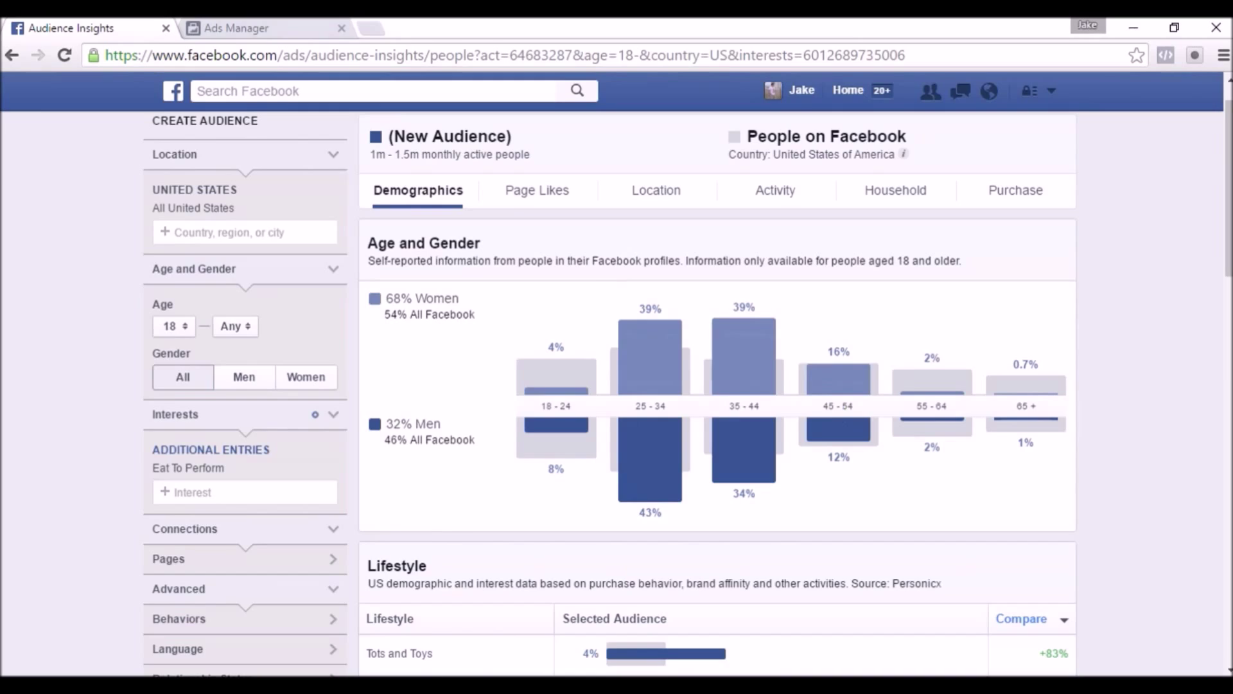
key("ctrl+Tab")
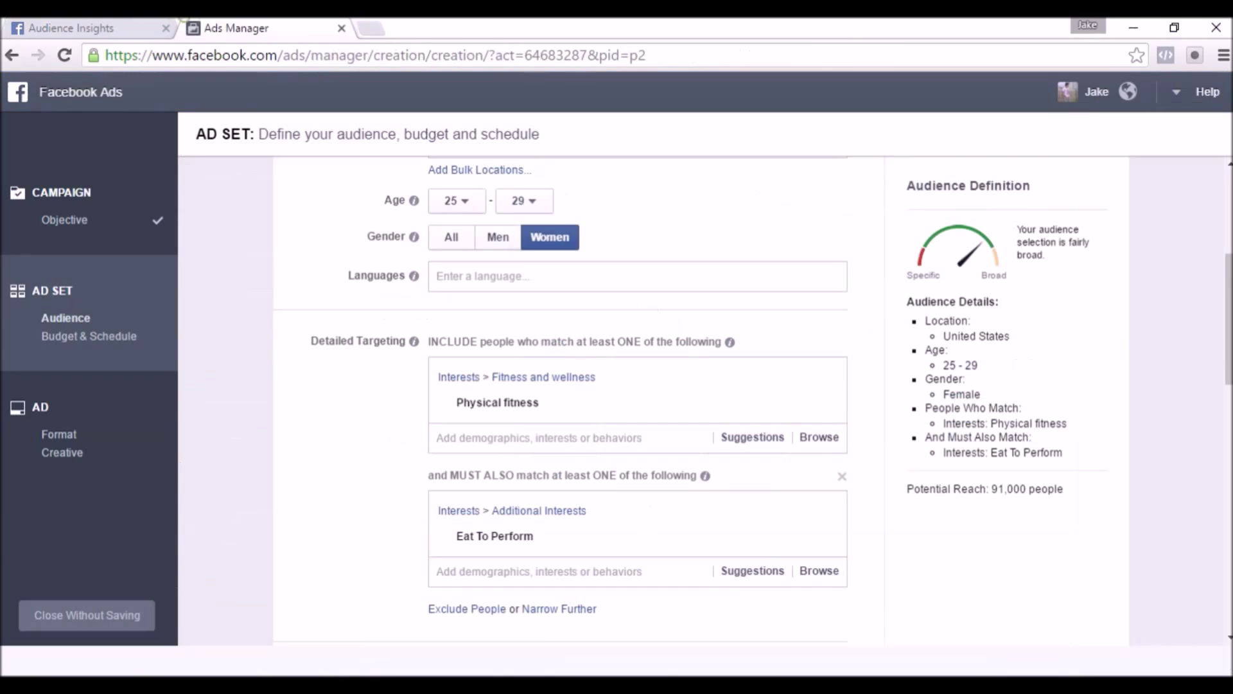
left_click(472, 200)
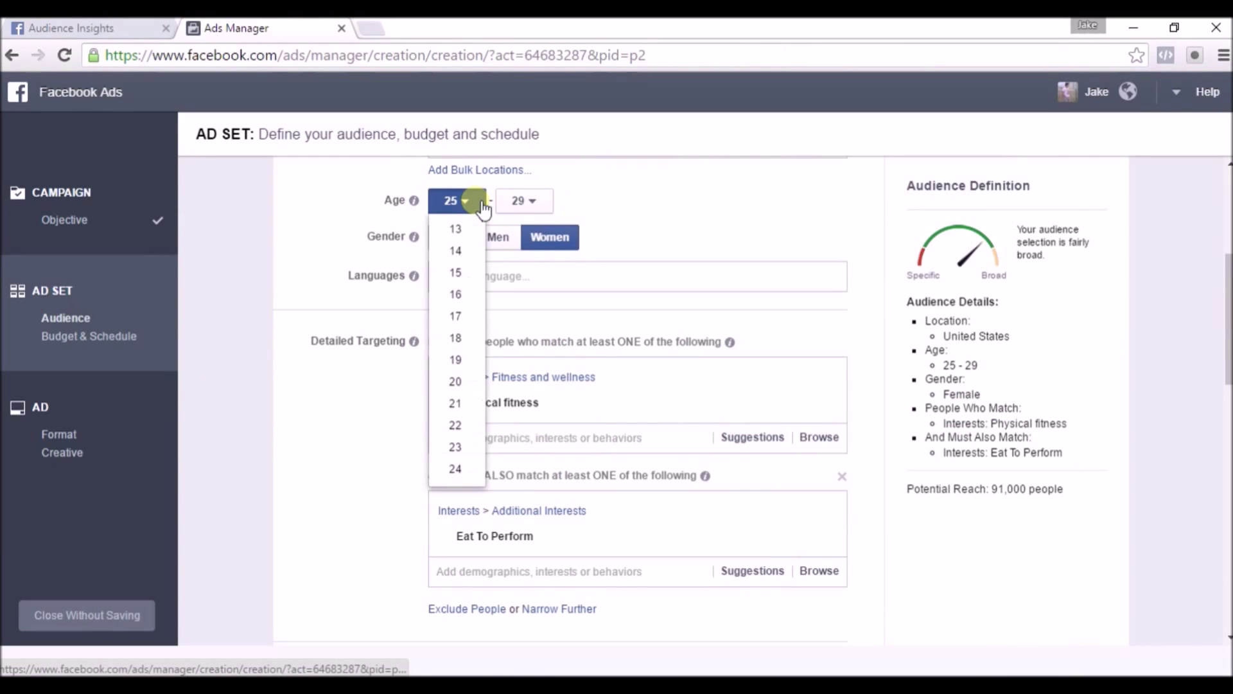
scroll(482, 276, "down", 3)
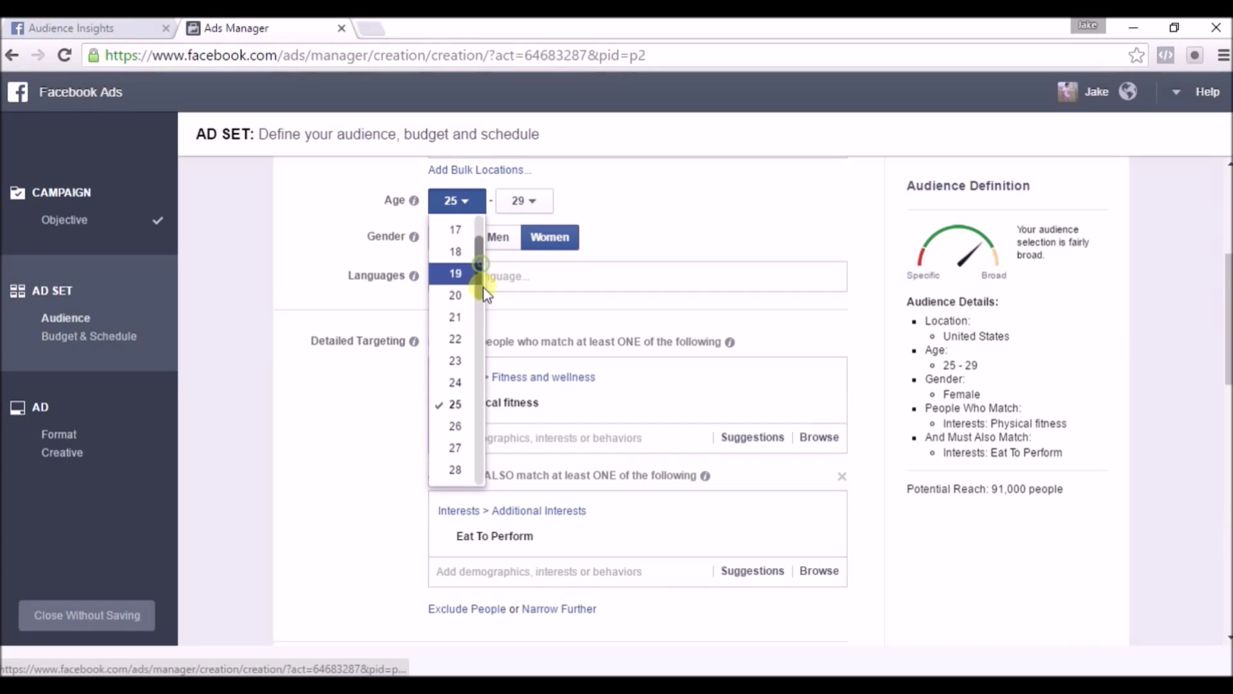
left_click(455, 403)
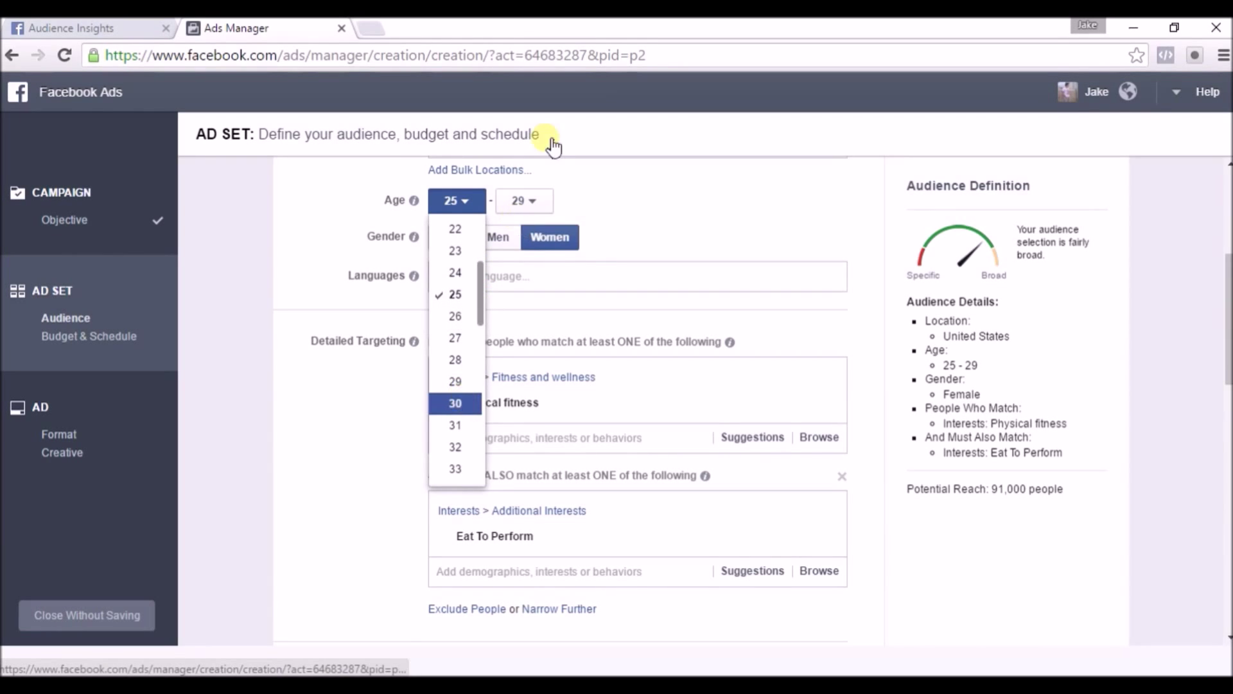
left_click(533, 202)
left_click_drag(546, 272, 534, 360)
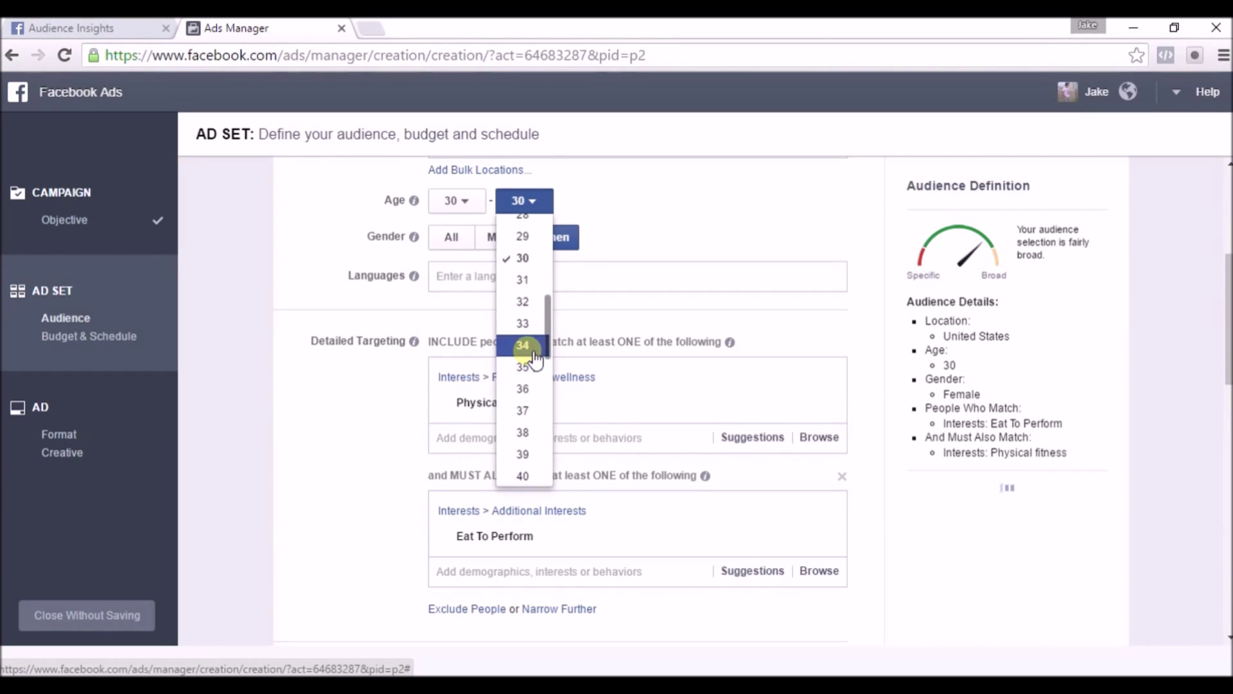
left_click(536, 354)
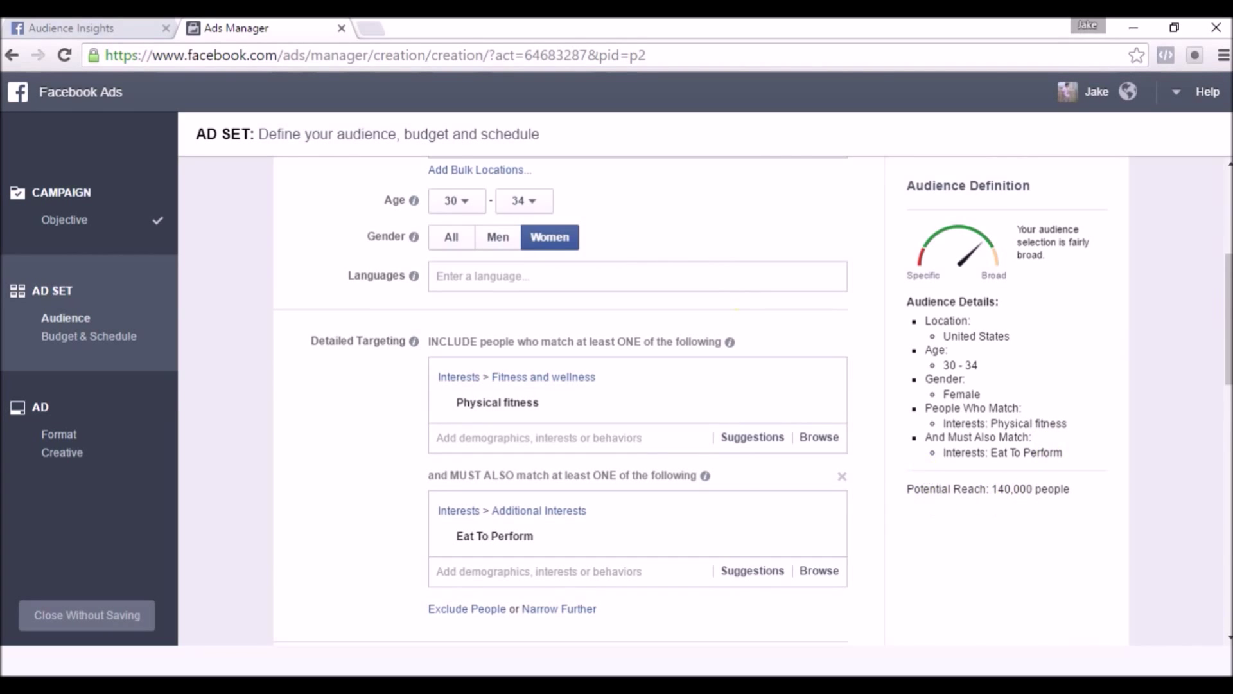
left_click(93, 25)
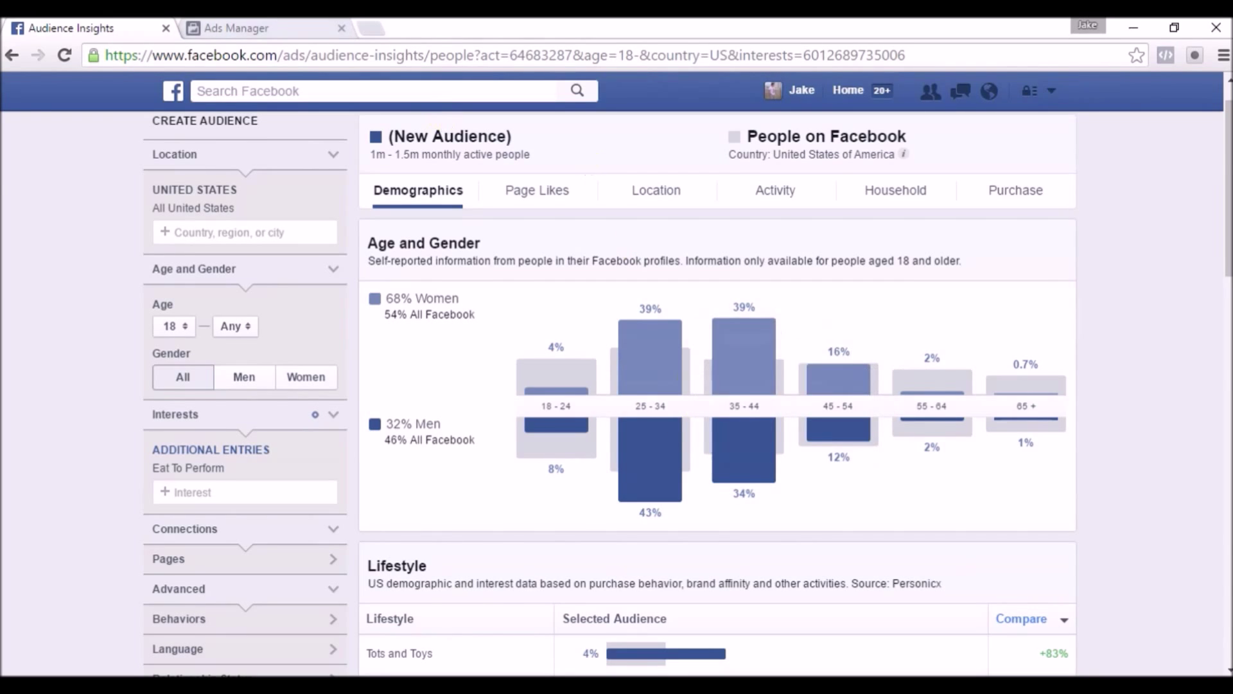
left_click(236, 28)
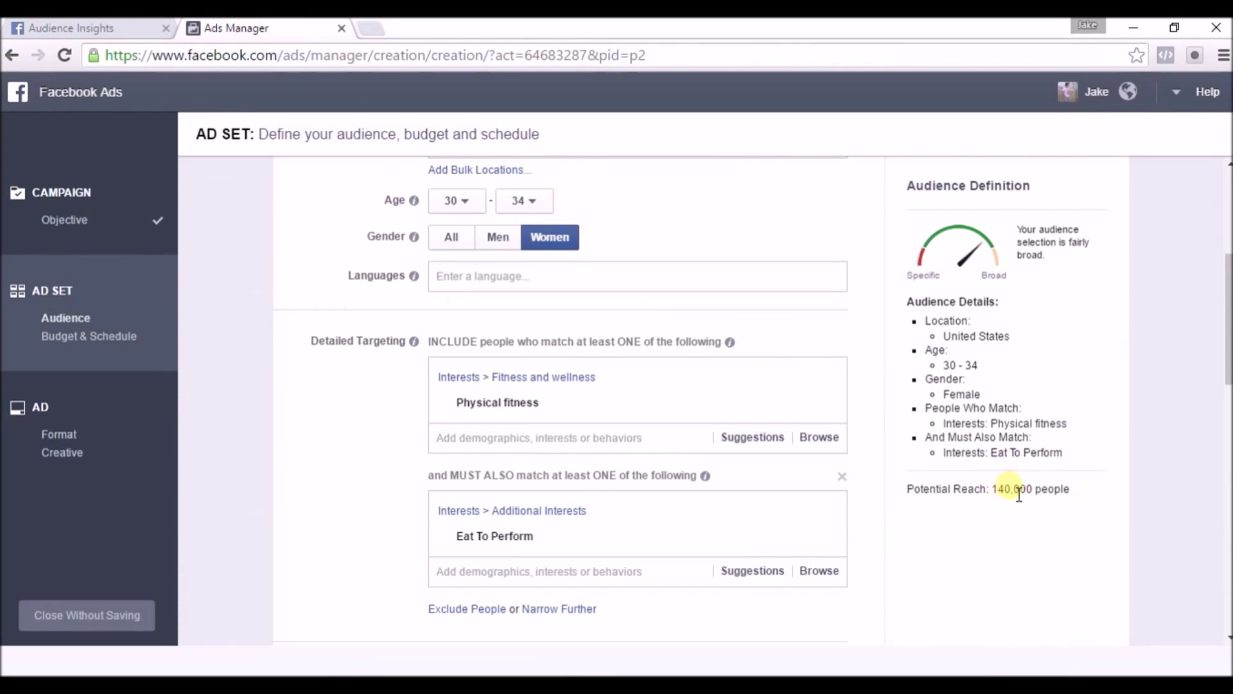
Switch to Excel and fill in Ad 2 with audience size 140k, gender women, age 30-34 and interests "PF/Eat to perform"
mouse_move(550, 395)
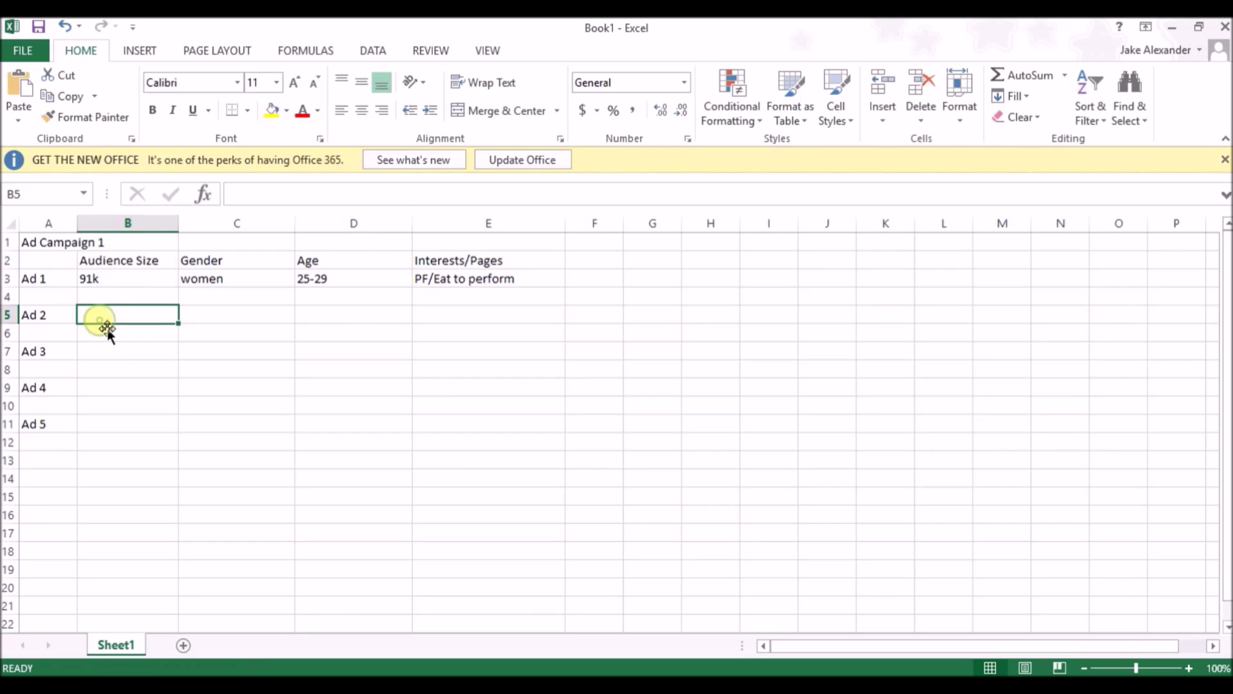
double_click(121, 316)
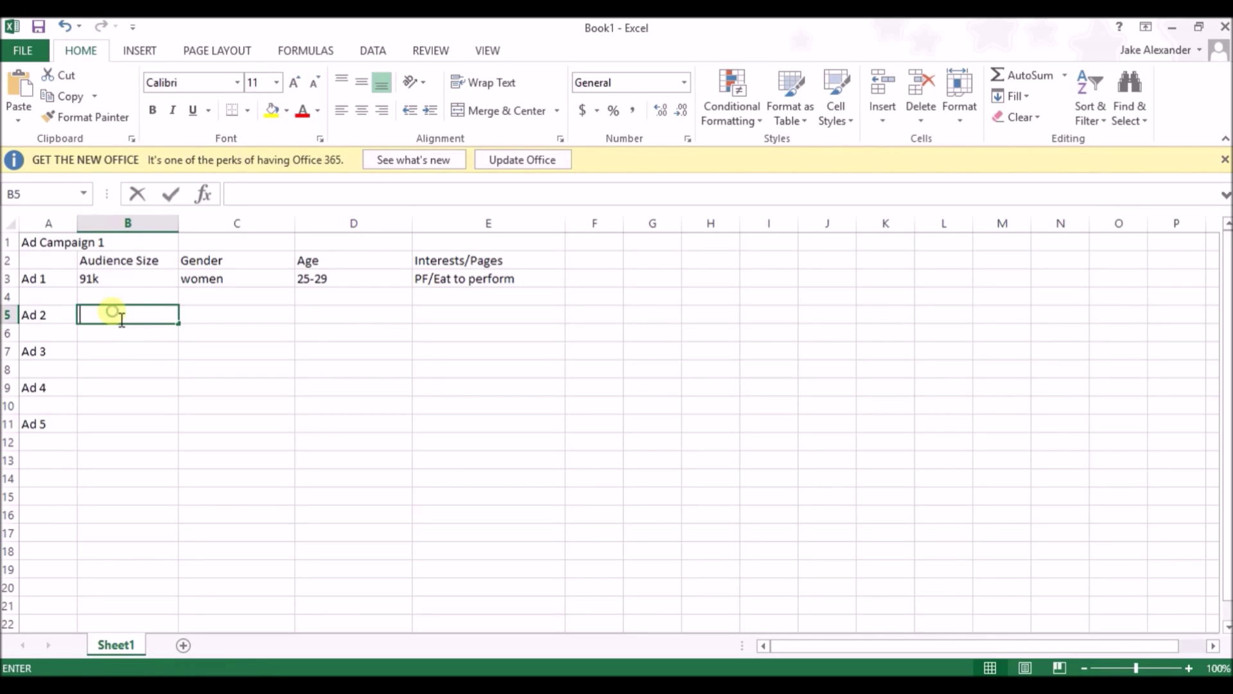
type("140k")
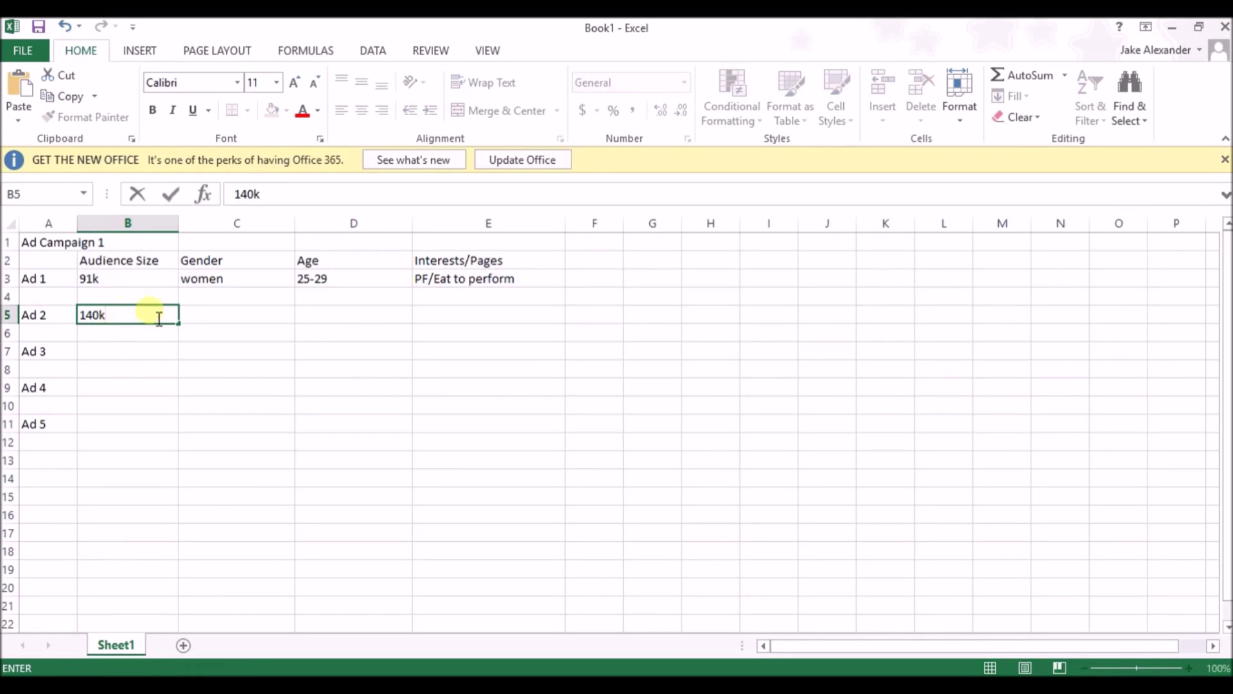
left_click(228, 319)
type("women")
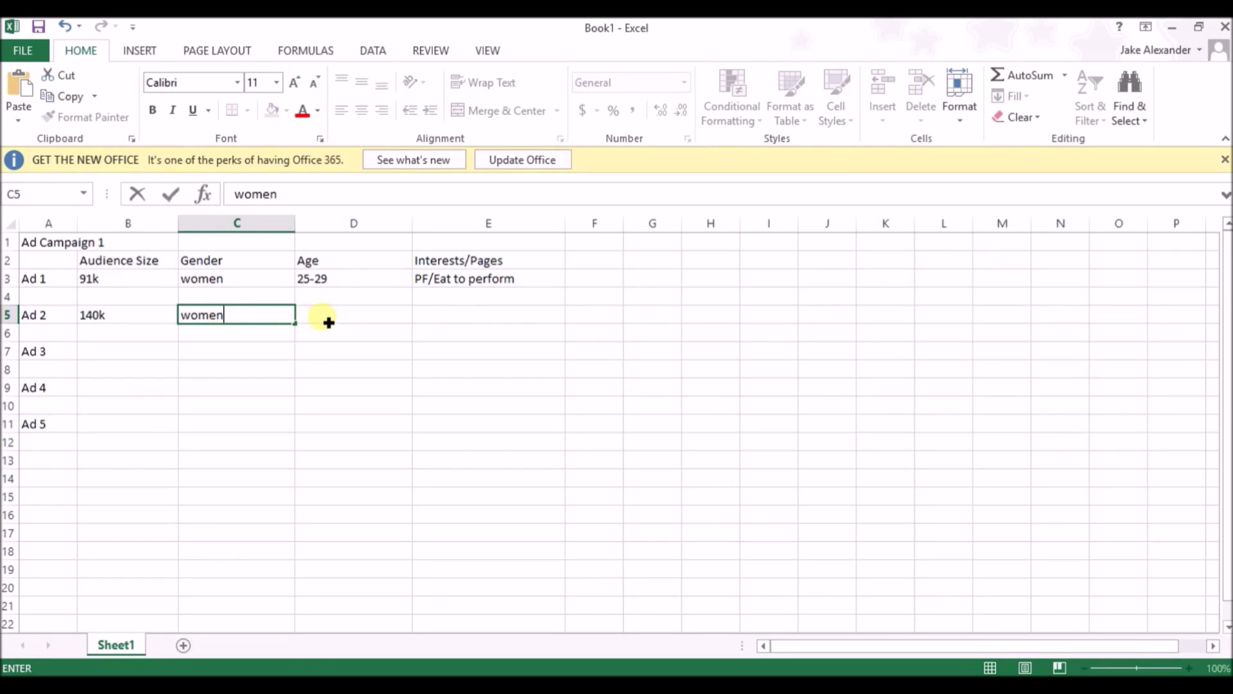
left_click(332, 323)
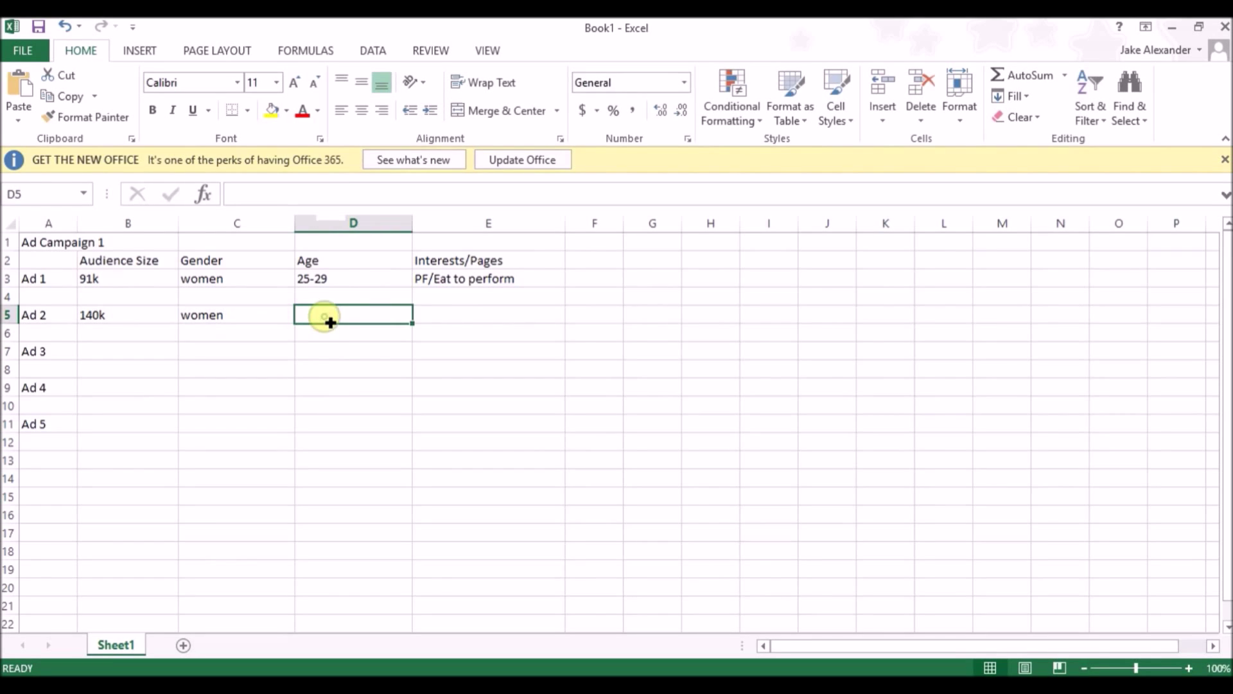
type("0-34")
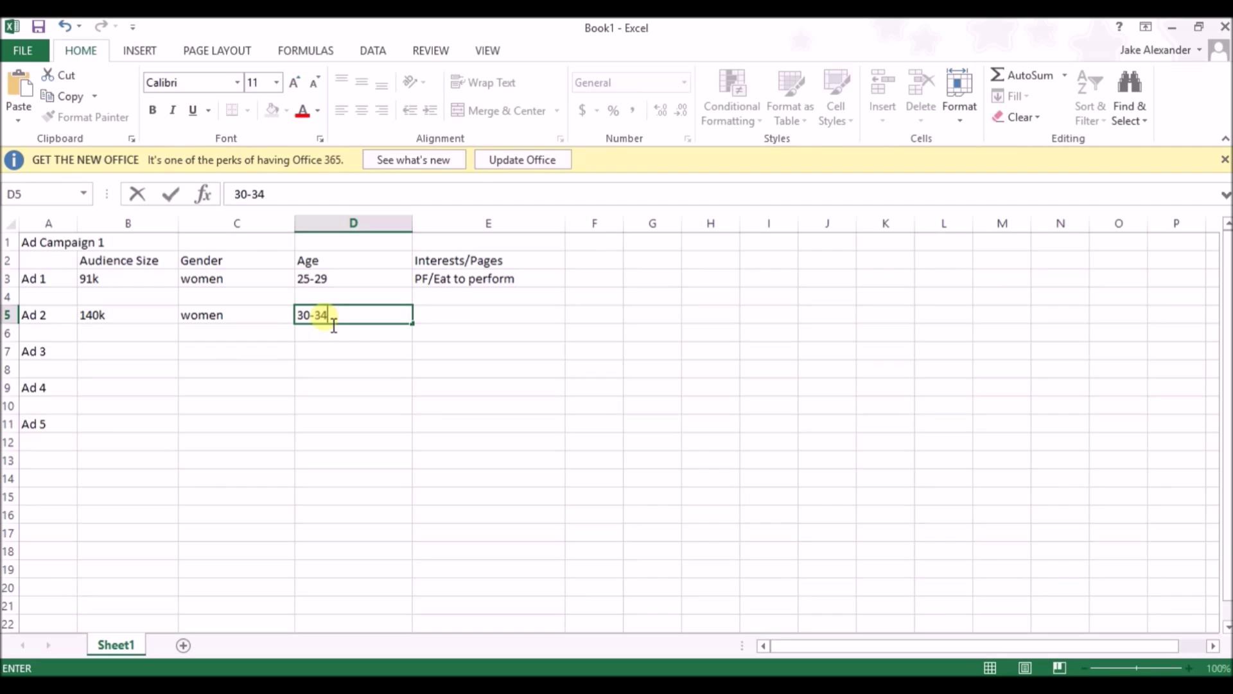
left_click(471, 319)
type("PF/Eat to perform")
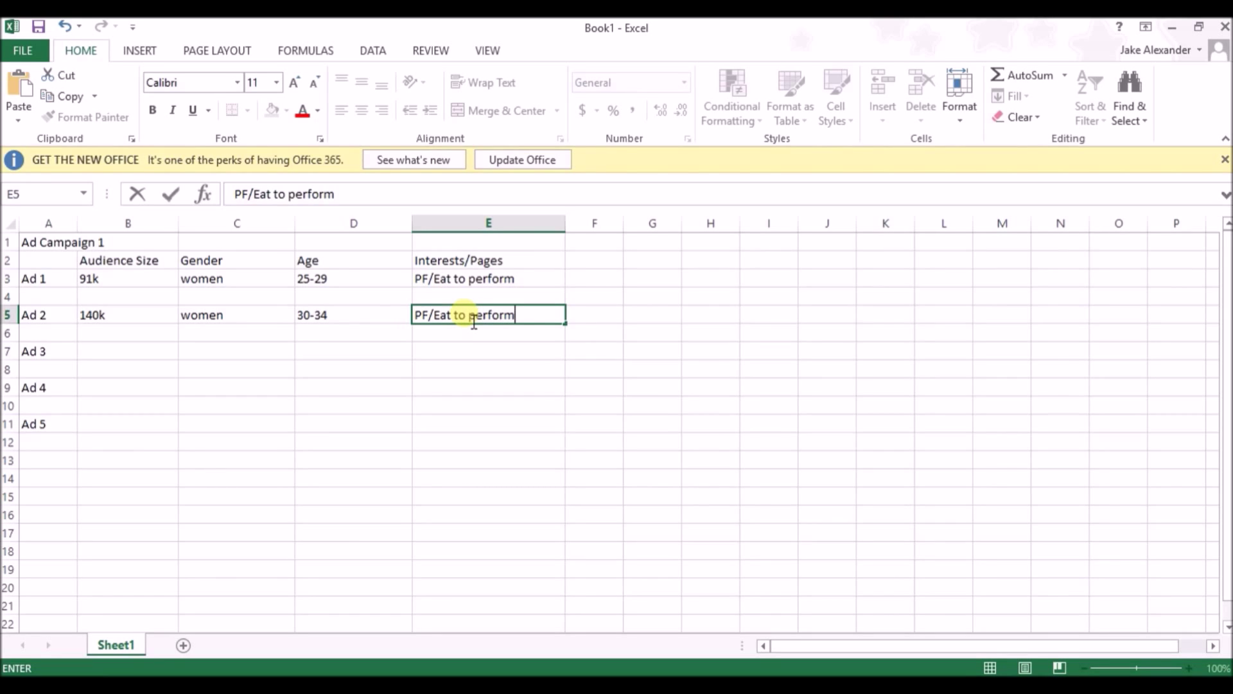
left_click(132, 357)
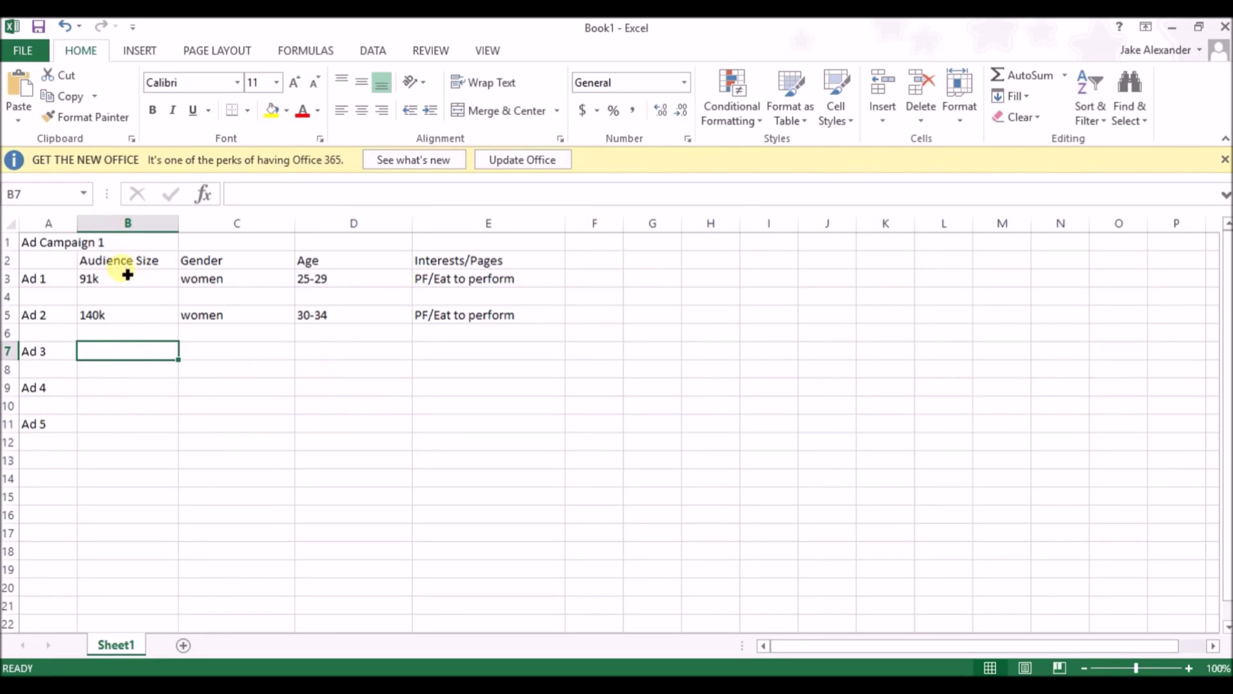
Enter the age range 35-39 for Ad 3 and 40-44 for Ad 4
left_click(328, 363)
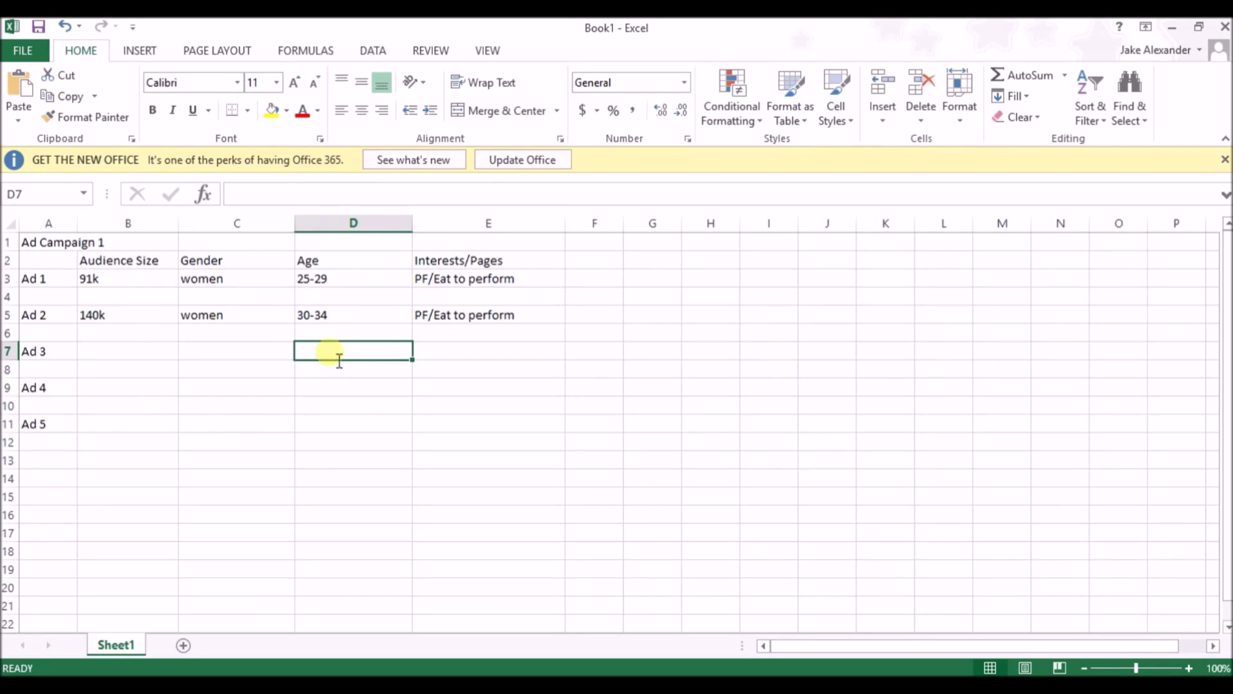
double_click(339, 359)
type("35")
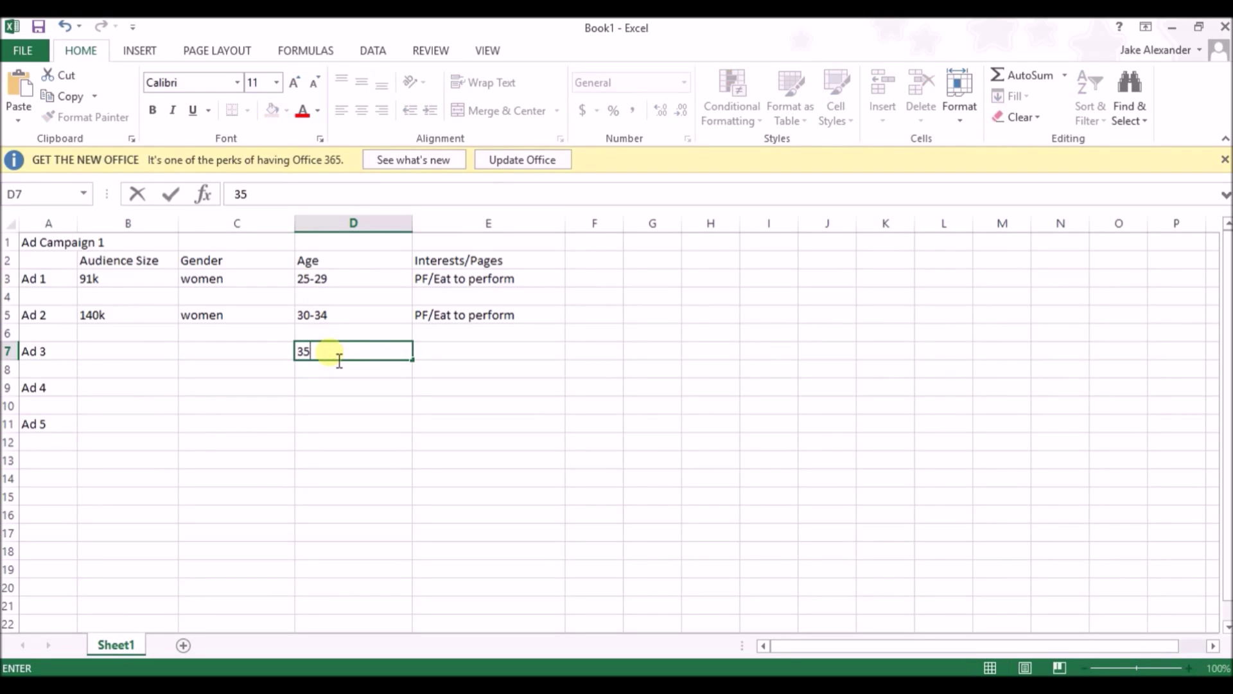
type("-39")
double_click(337, 395)
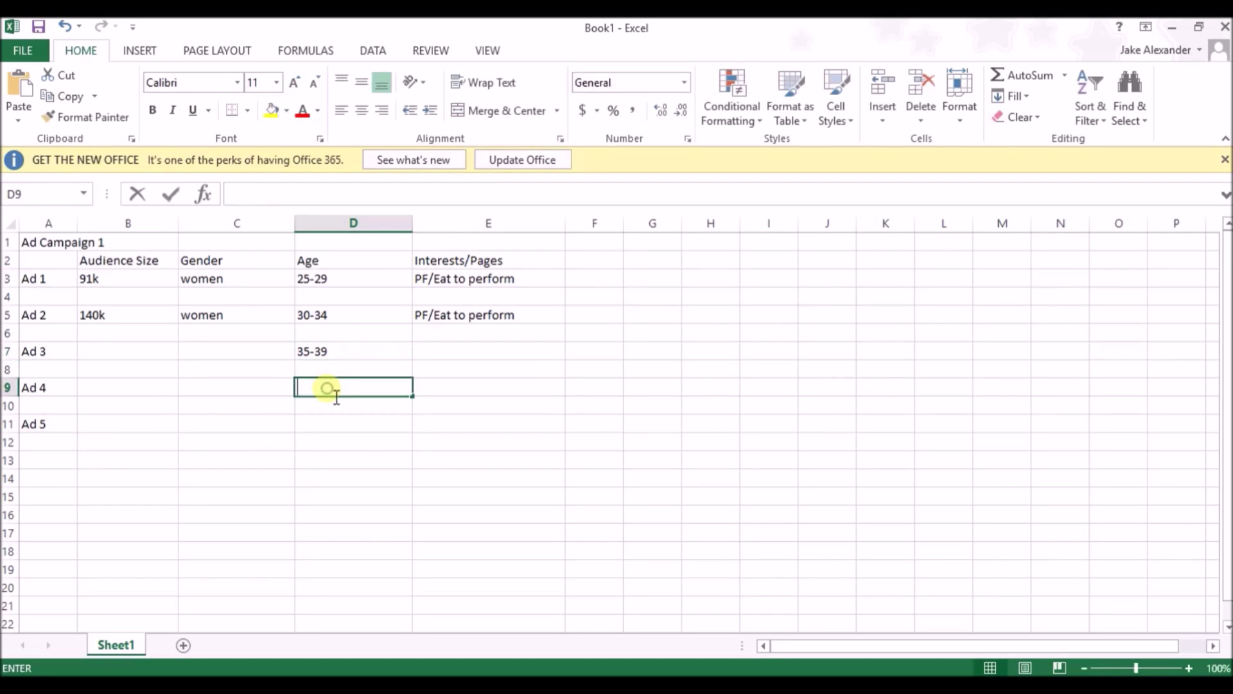
type("40-44")
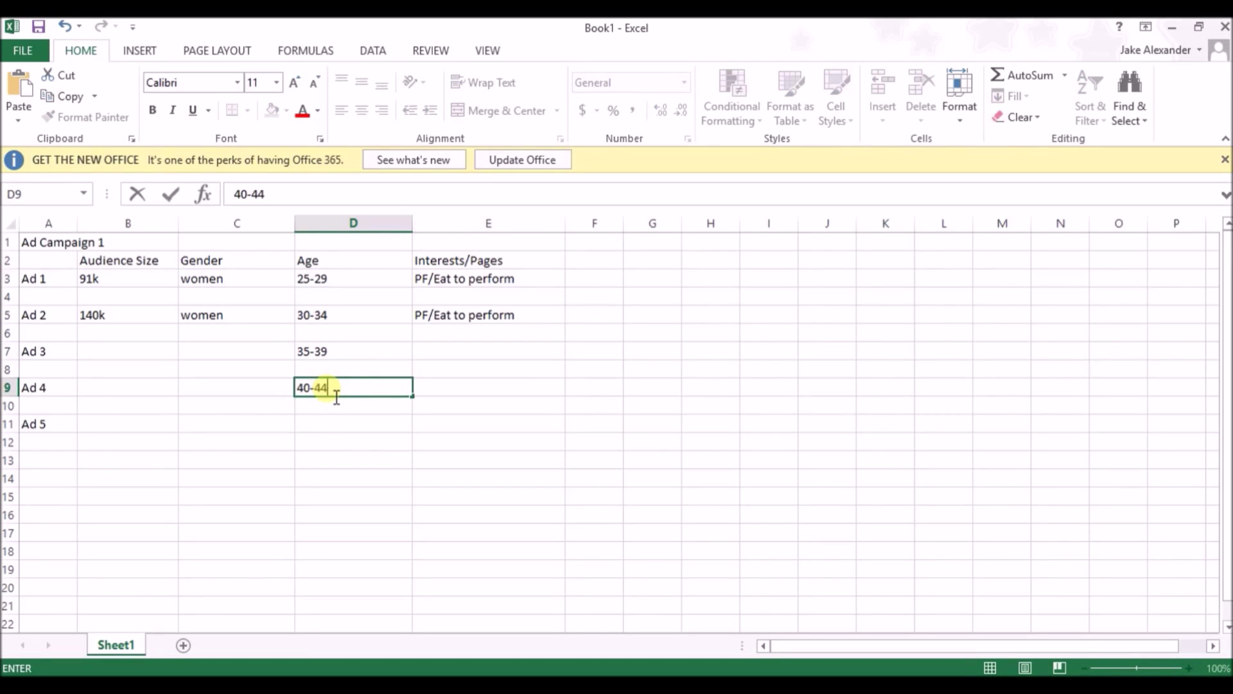
Enter the age range 45-50 for Ad 5
double_click(324, 431)
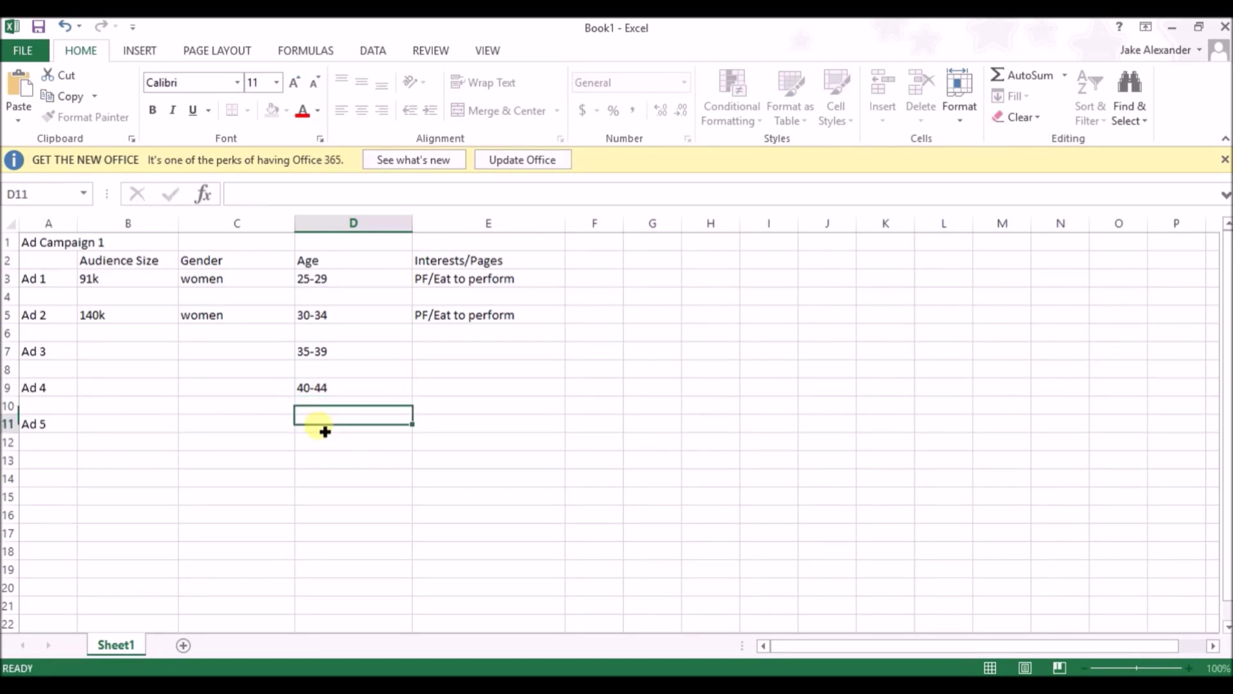
type("5")
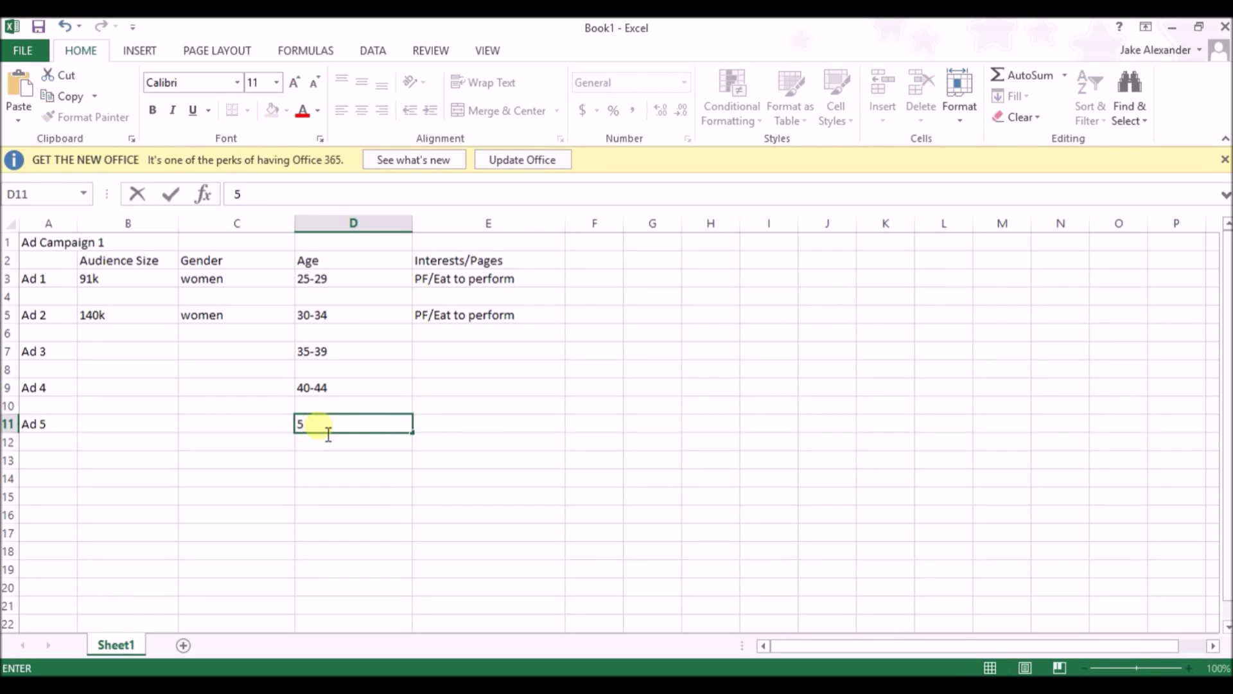
type("45-50")
Fill in the gender women for Ad 3, Ad 4 and Ad 5
left_click(209, 357)
type("women")
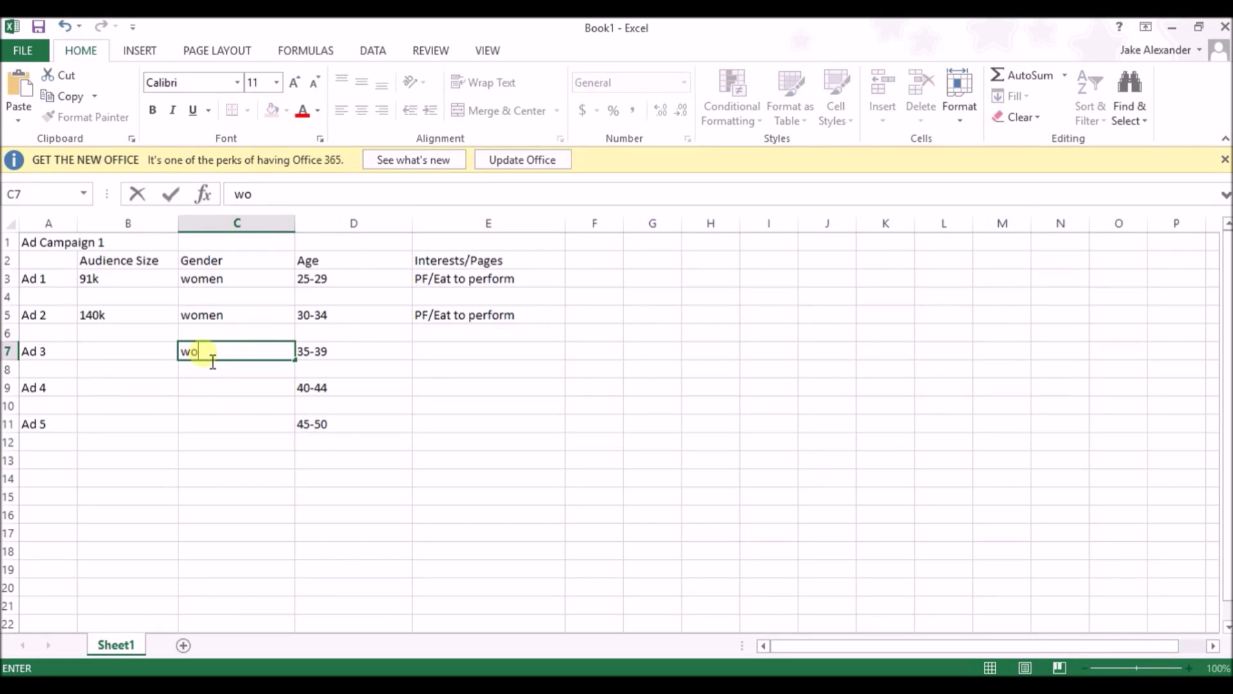
left_click(206, 397)
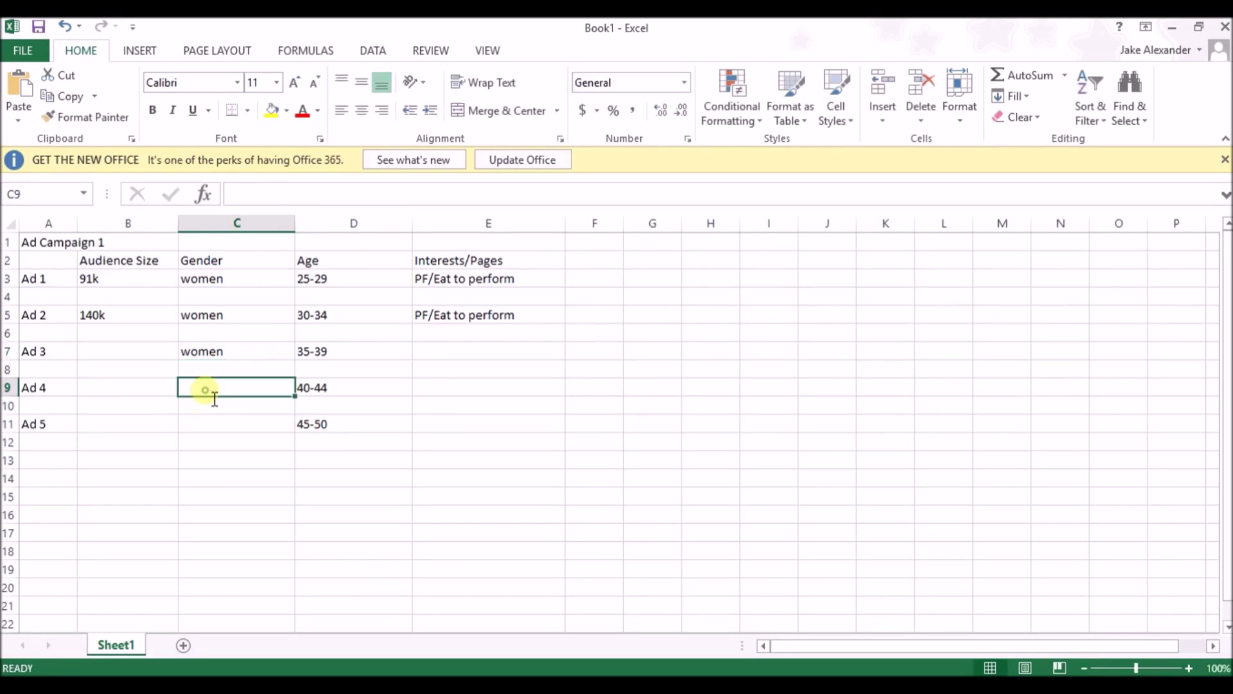
type("women")
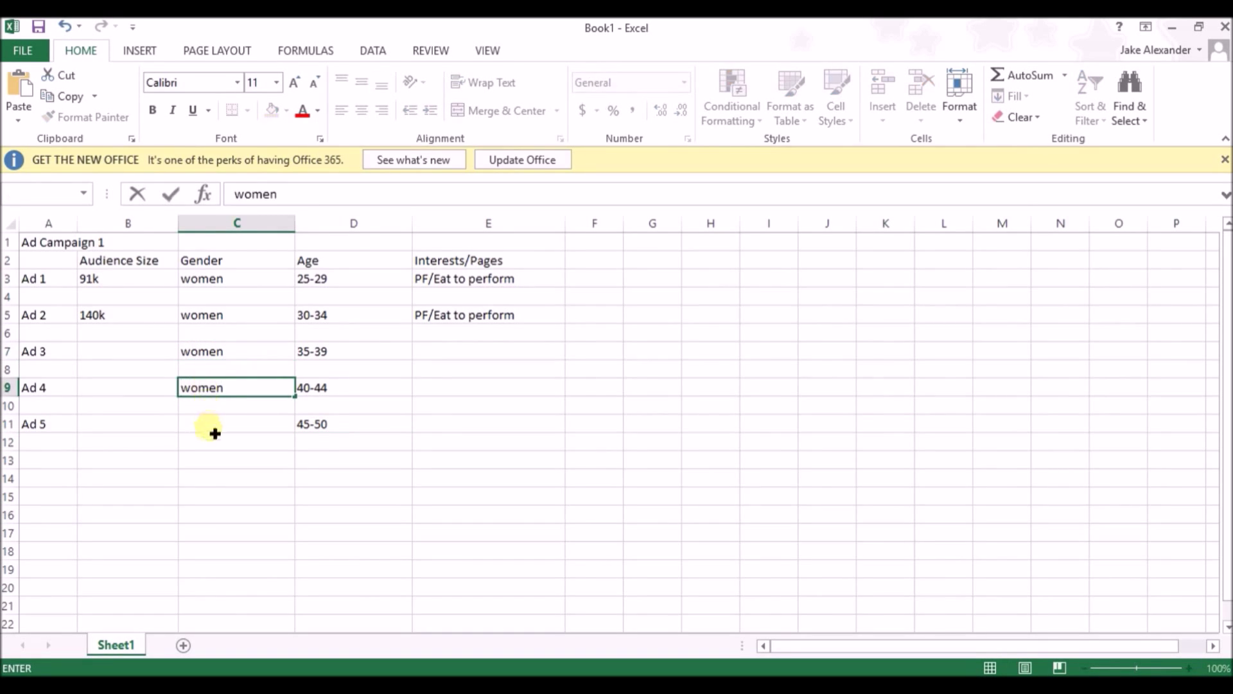
left_click(216, 429)
type("women")
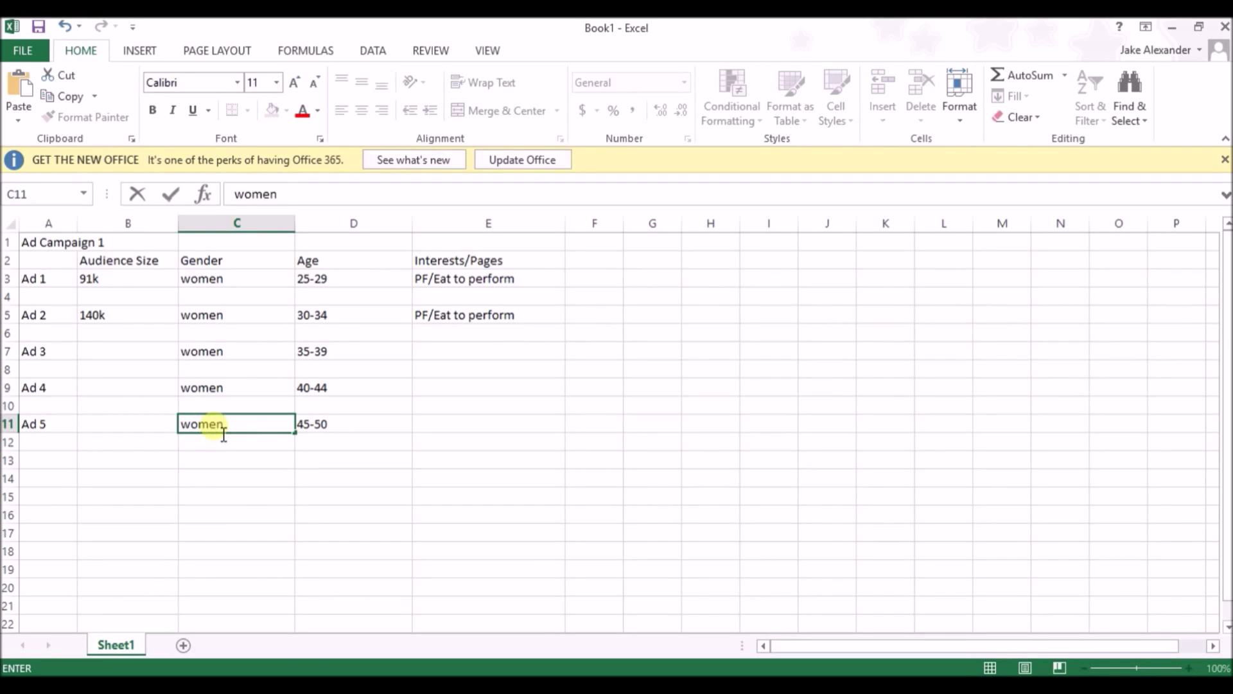
Enter the interests "PF/Eat to perform" for Ad 3, Ad 4 and Ad 5
left_click(444, 354)
type("PF")
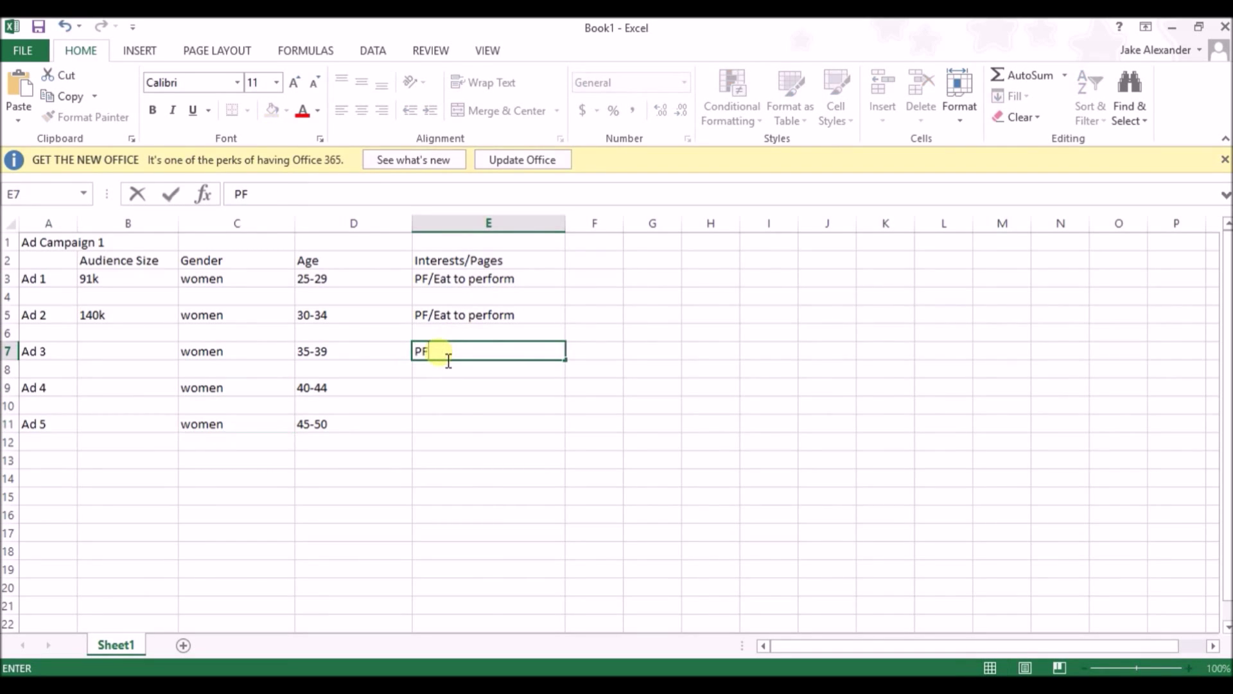
type("/Eat to perform")
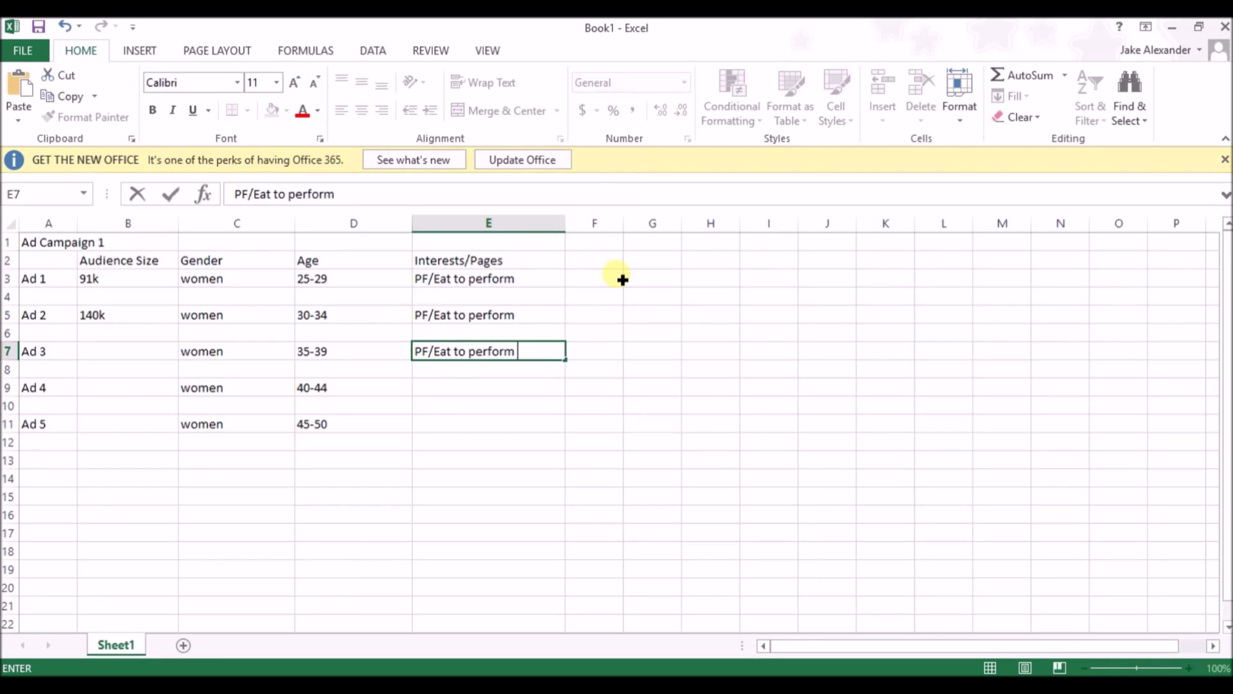
double_click(485, 392)
type("PF")
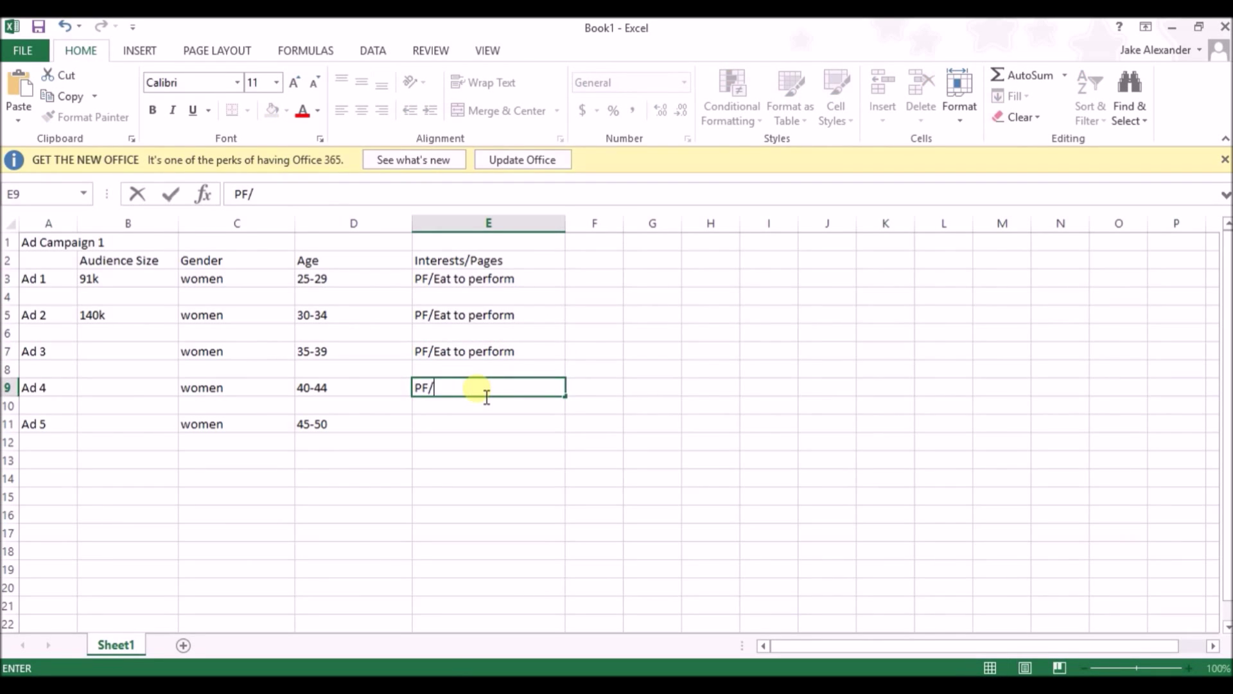
type("/ to perform")
left_click(448, 428)
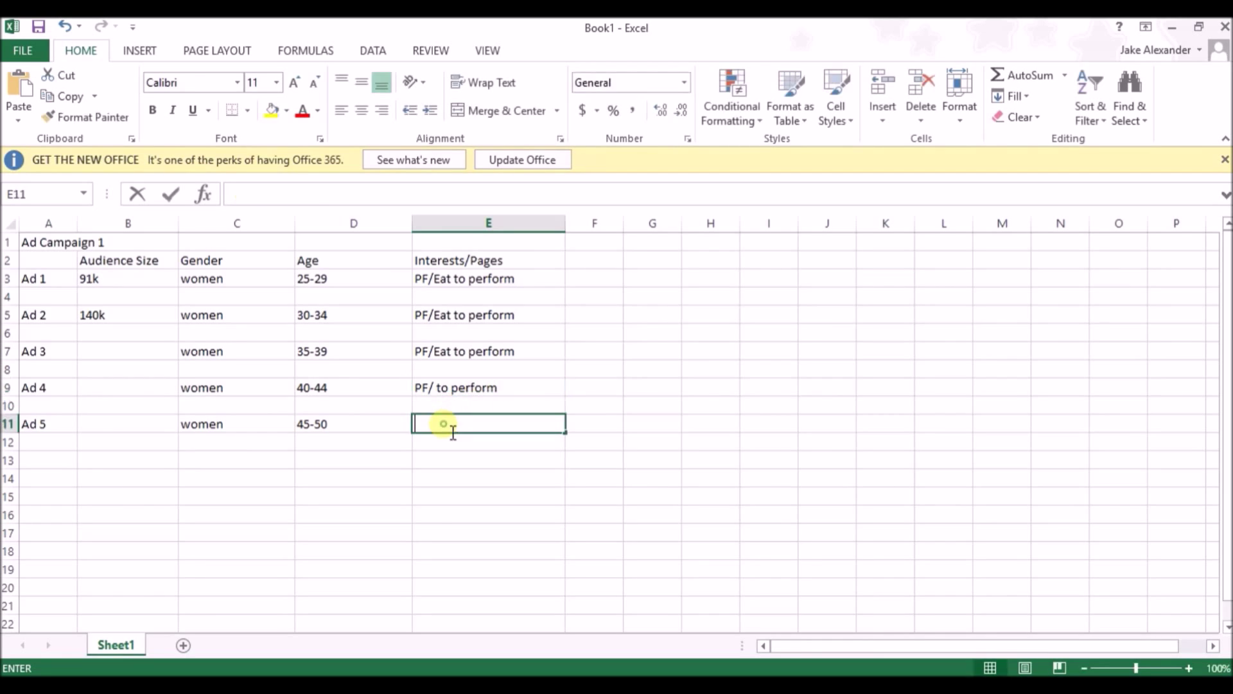
type("PF/eat to perform")
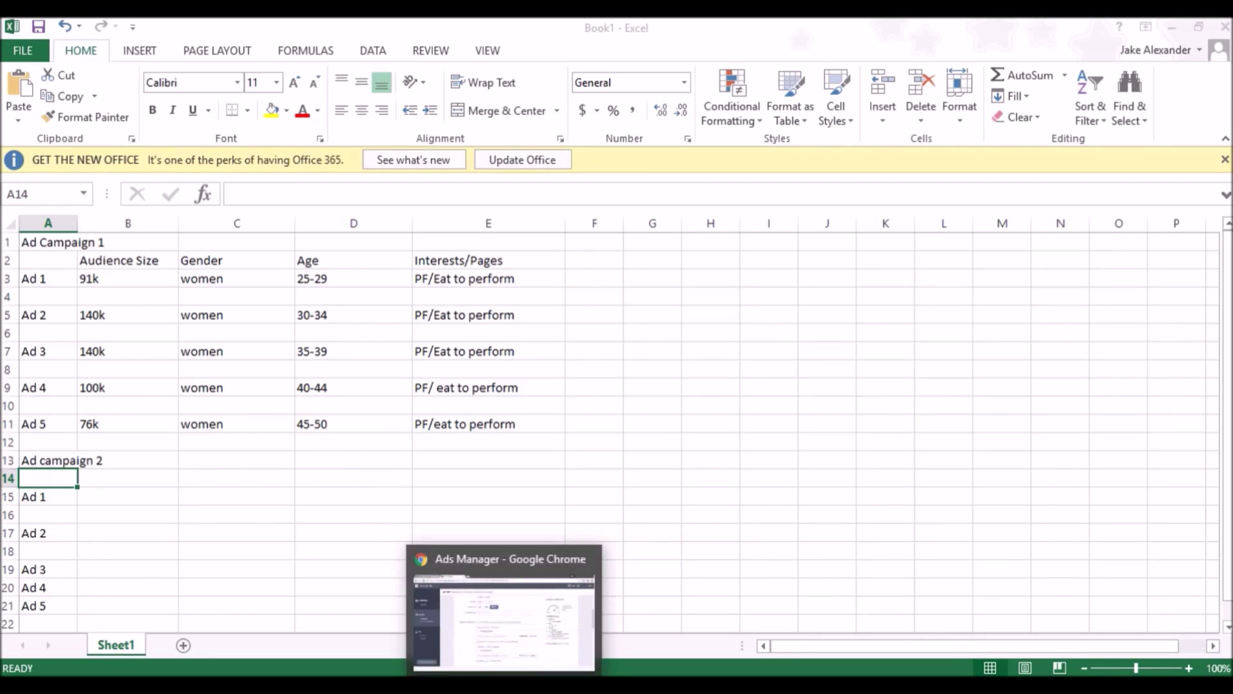
Switch to Audience Insights in Chrome and replace the Eat To Perform interest with Physical fitness
left_click(557, 617)
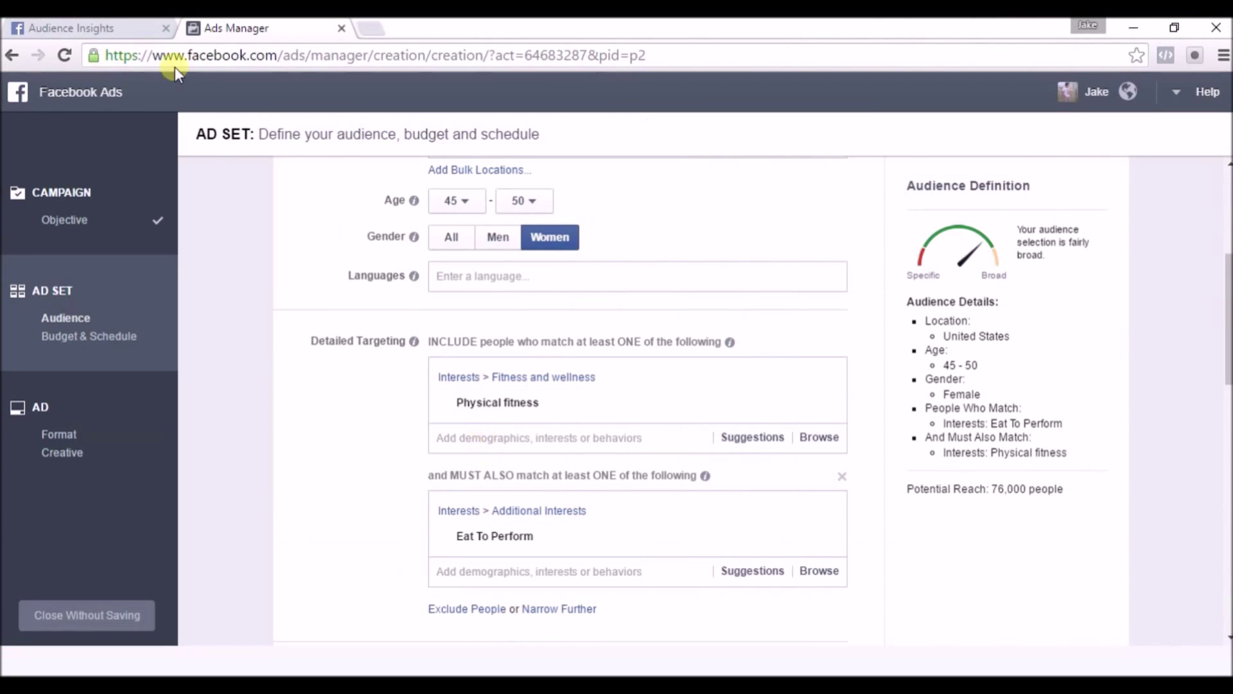
left_click(97, 23)
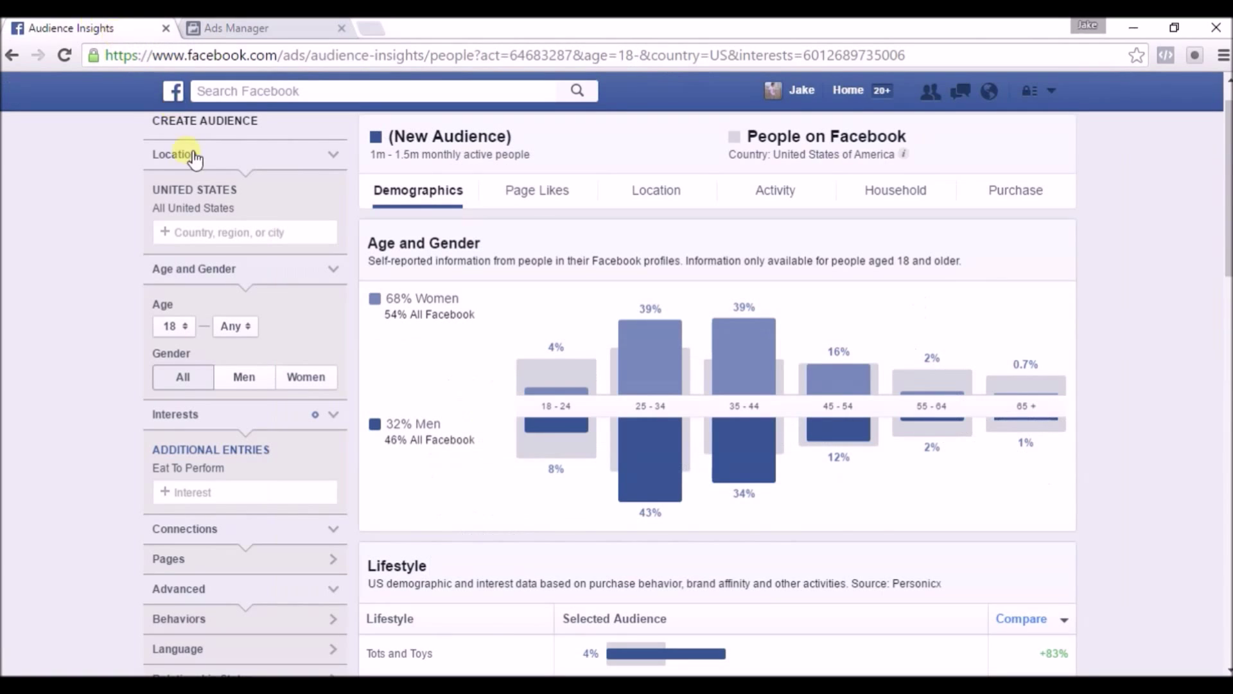
mouse_move(317, 472)
left_click(335, 472)
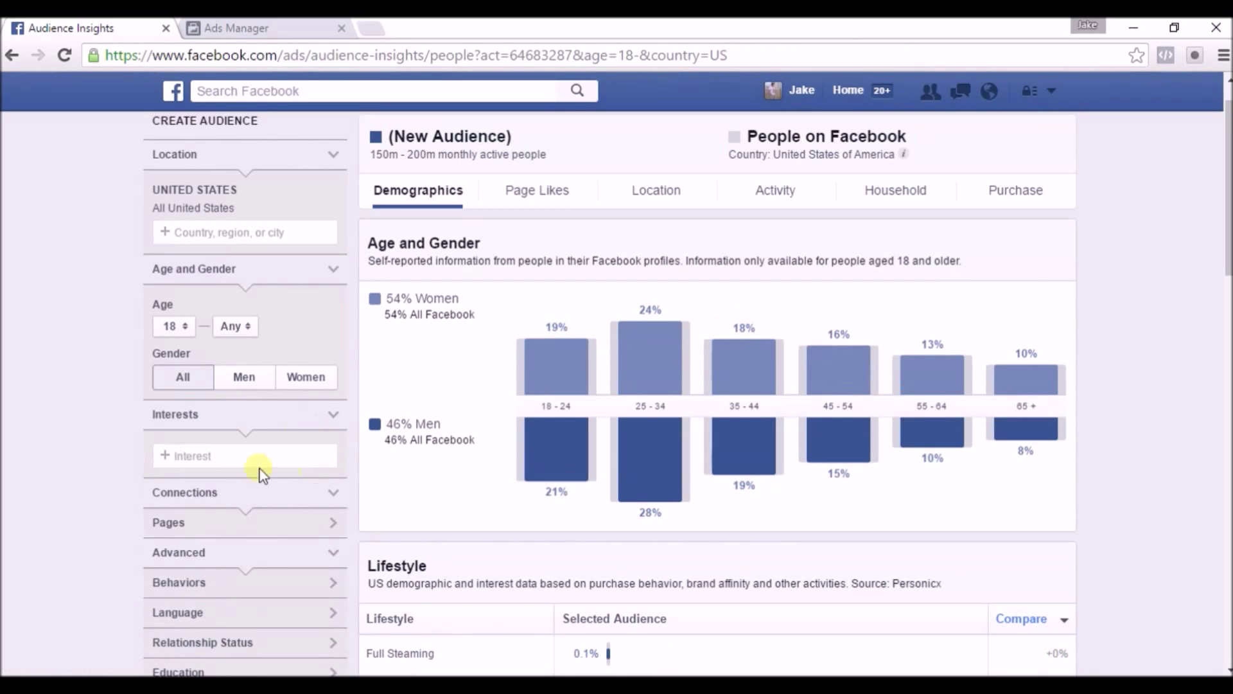
left_click(243, 457)
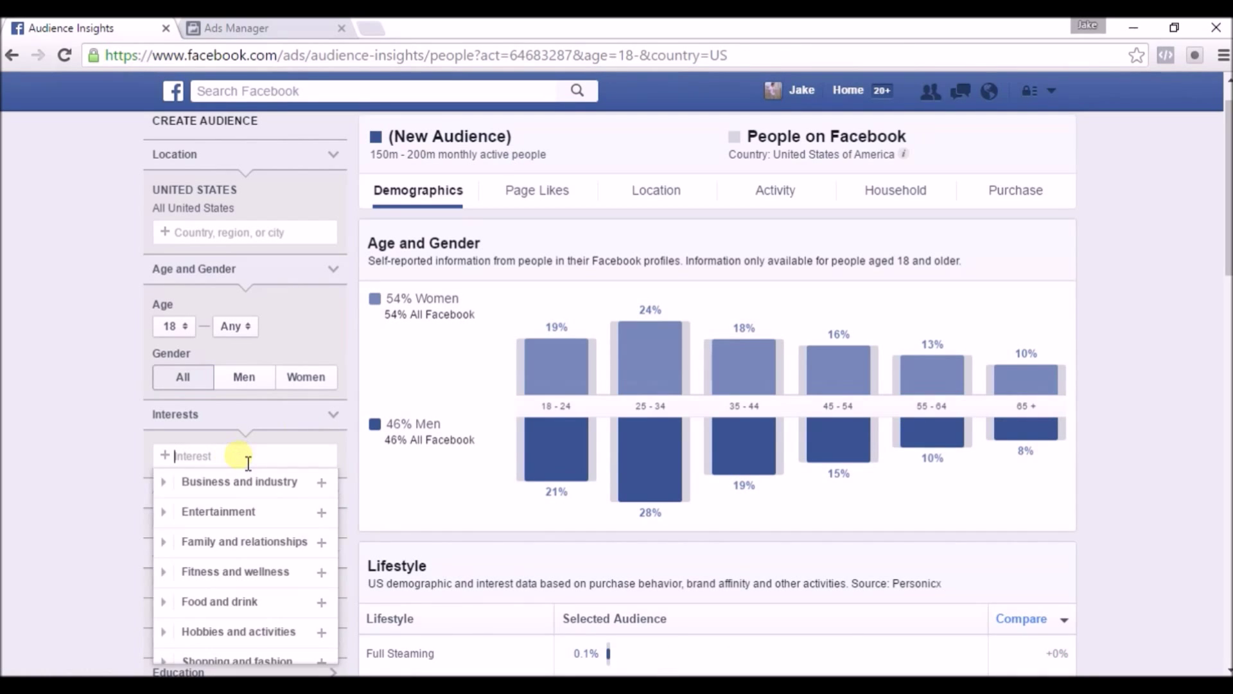
type("physical fit")
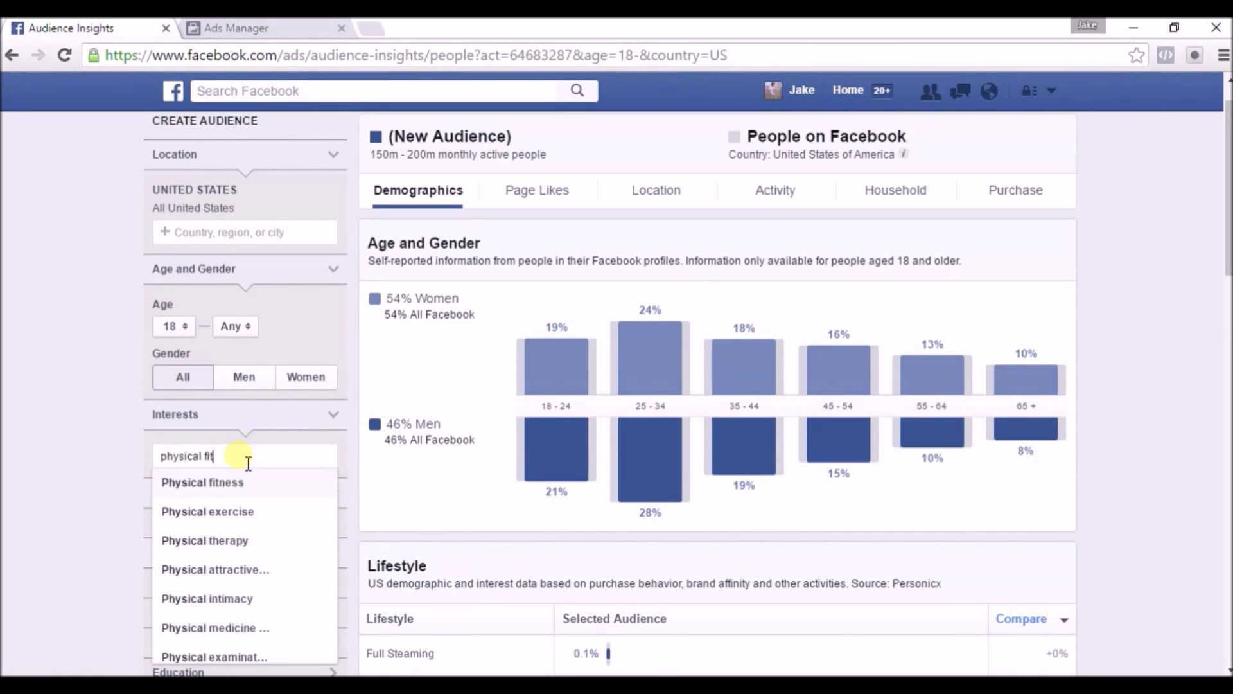
type("ness")
left_click(227, 483)
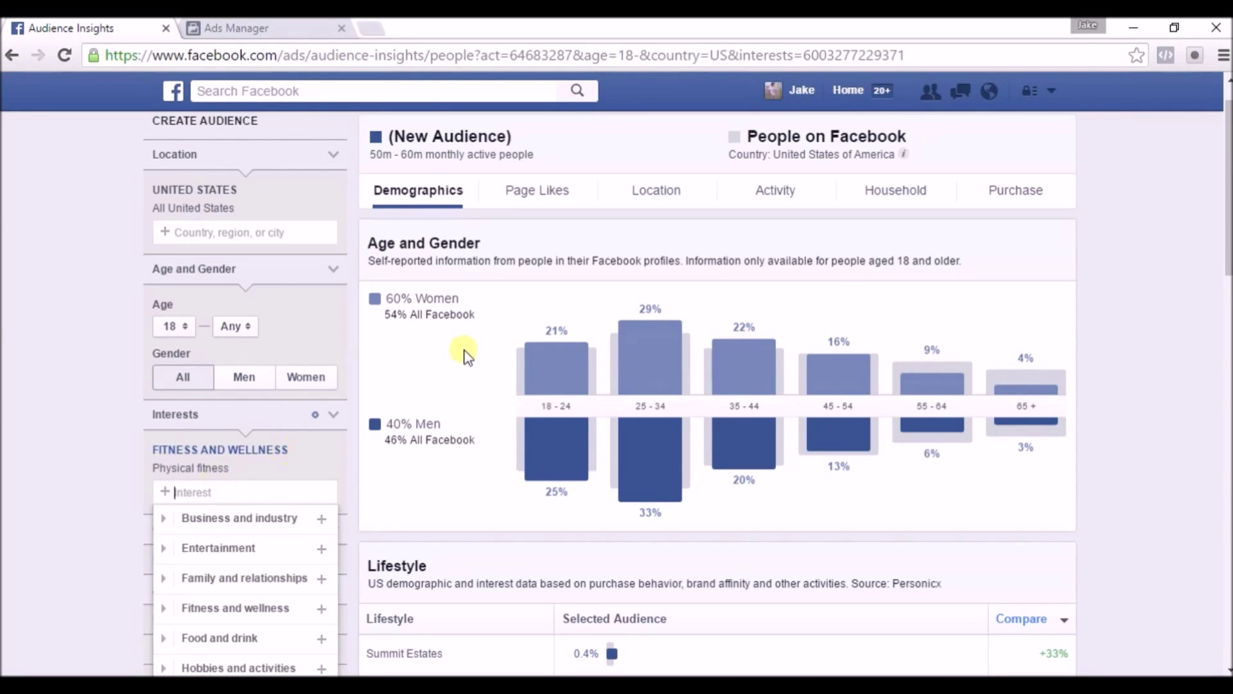
From the audience's page likes, open the Bodybuilding.com page in a separate tab and look through its posts
left_click(551, 191)
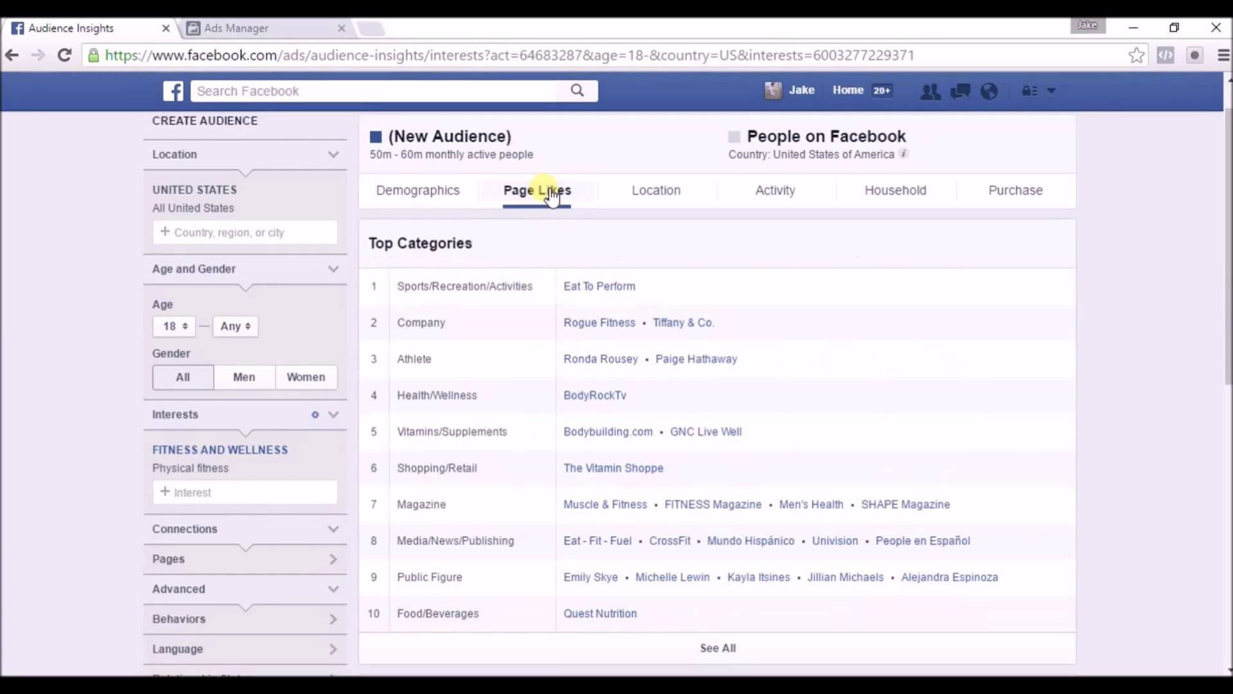
right_click(597, 442)
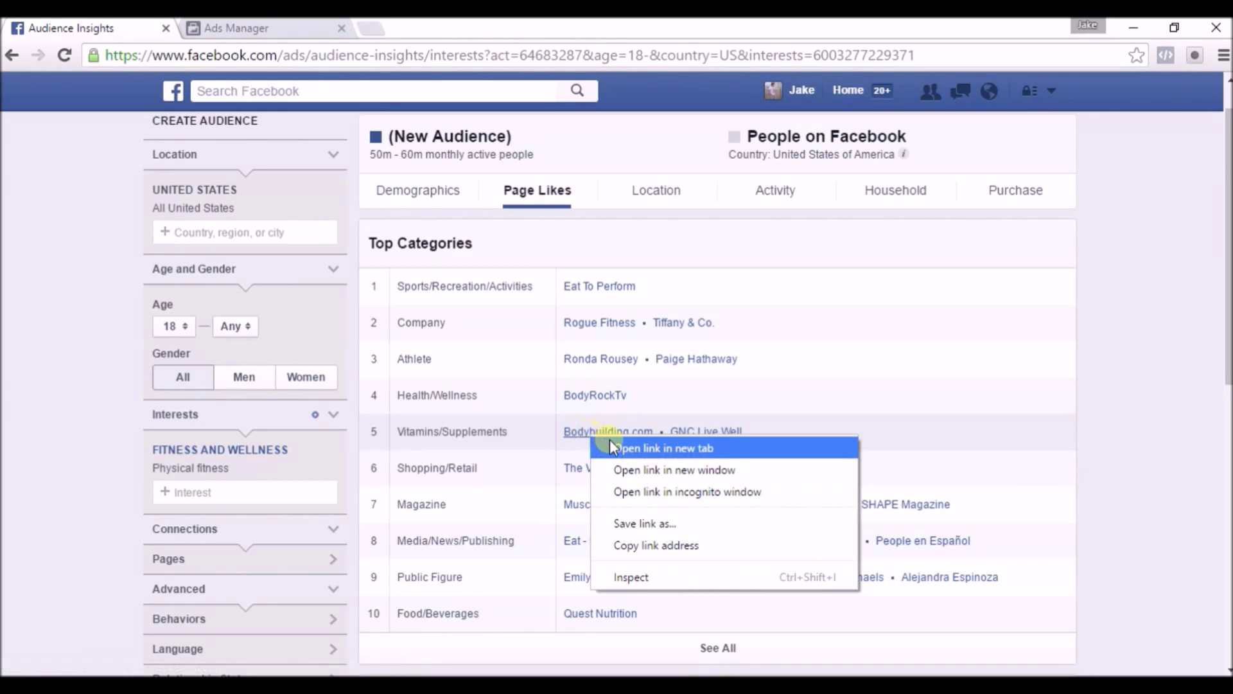
left_click(610, 445)
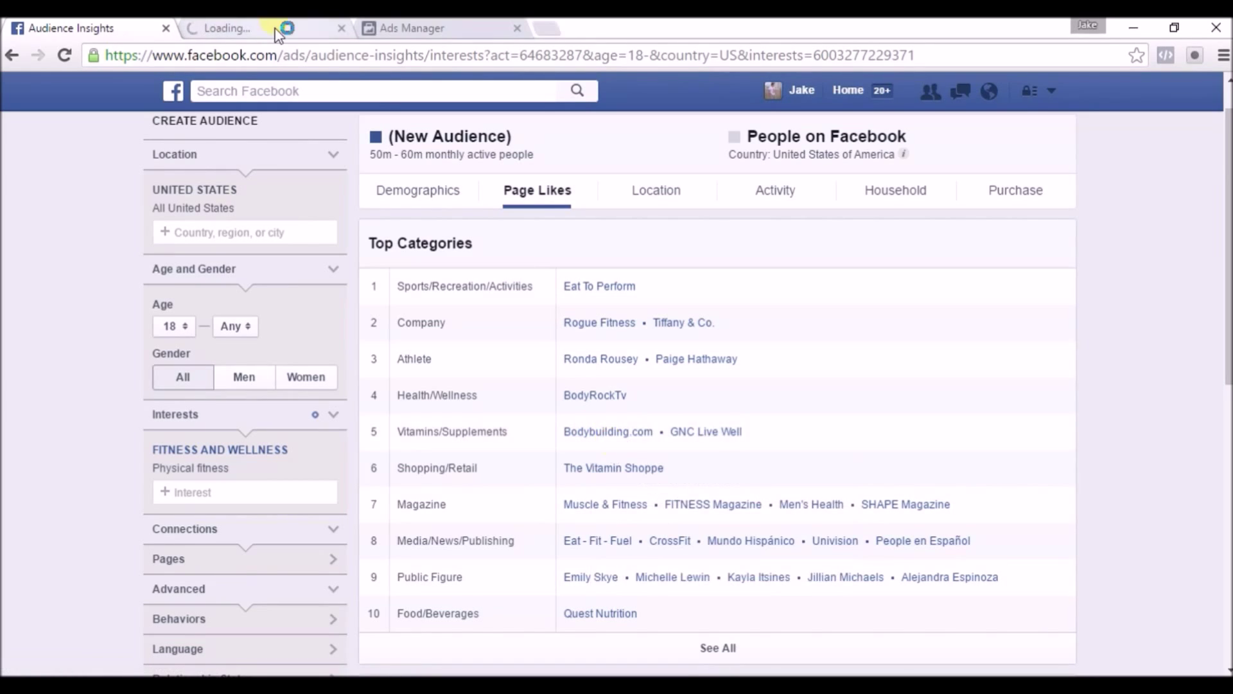
left_click(281, 32)
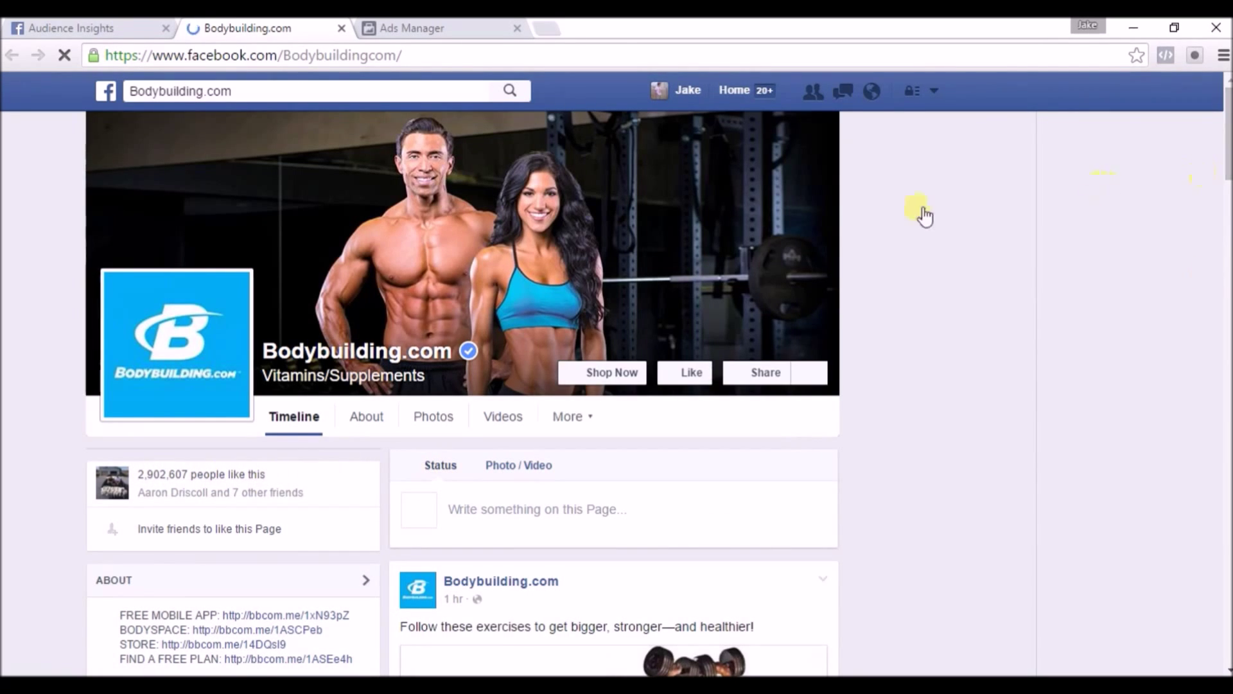
scroll(1227, 180, "down", 3)
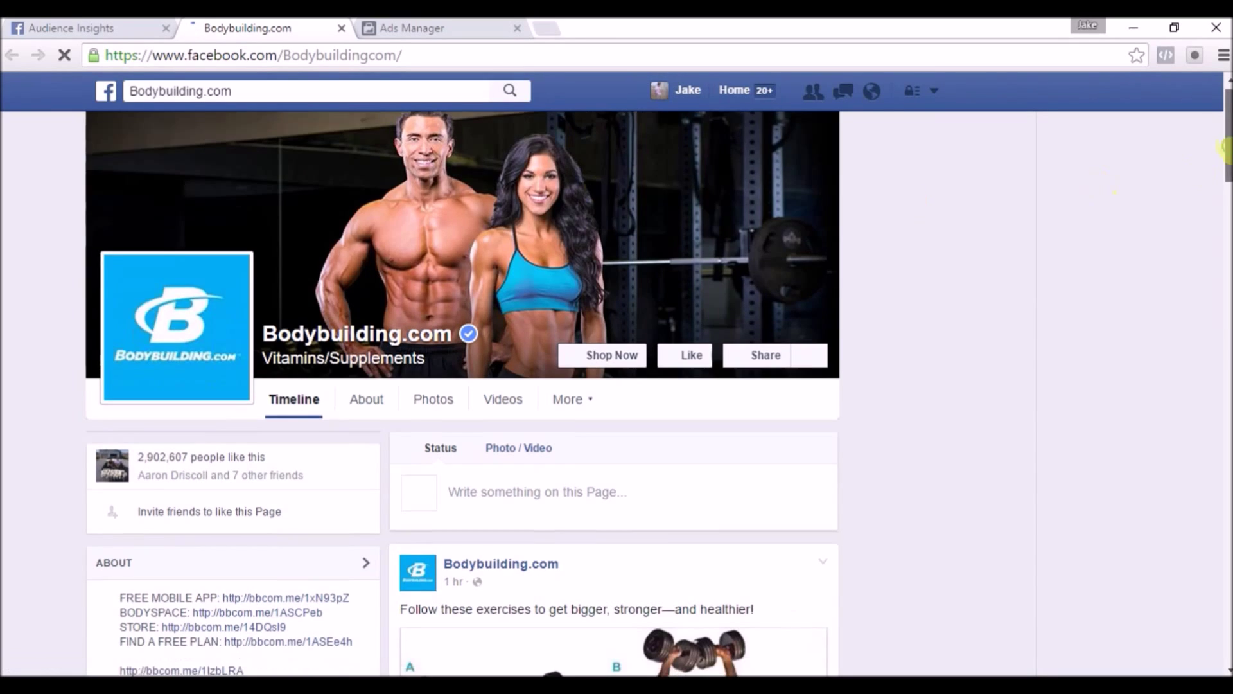
scroll(1227, 180, "down", 9)
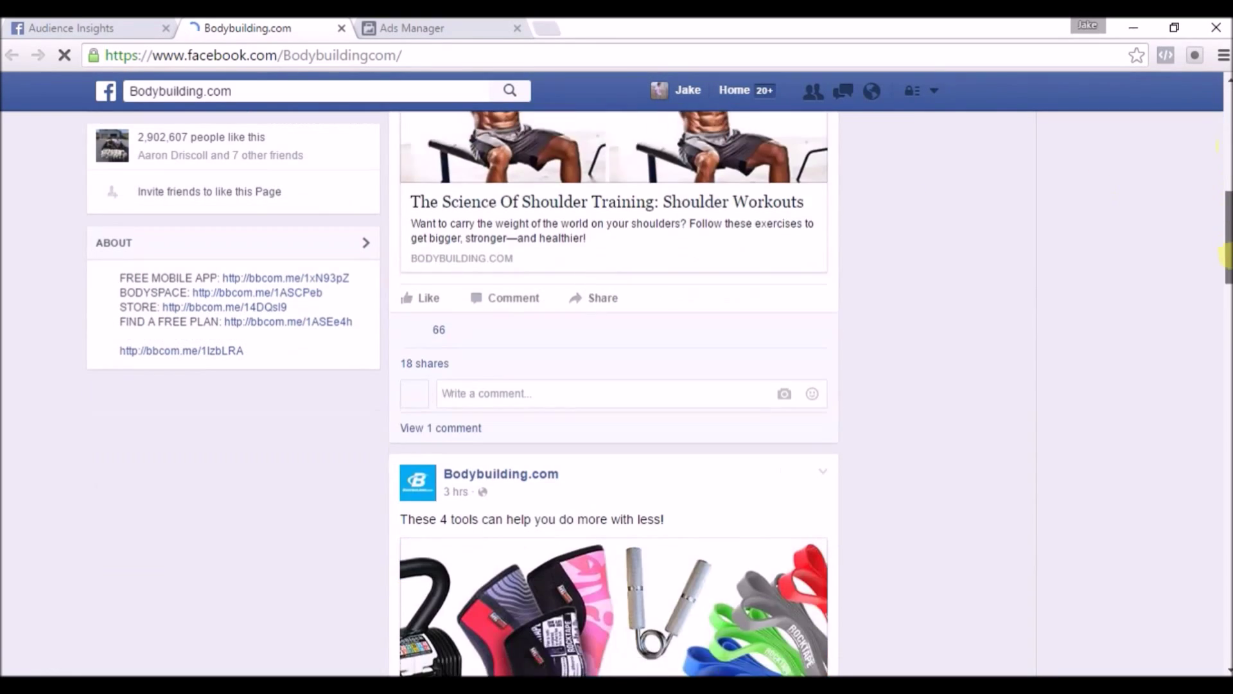
scroll(1224, 270, "down", 2)
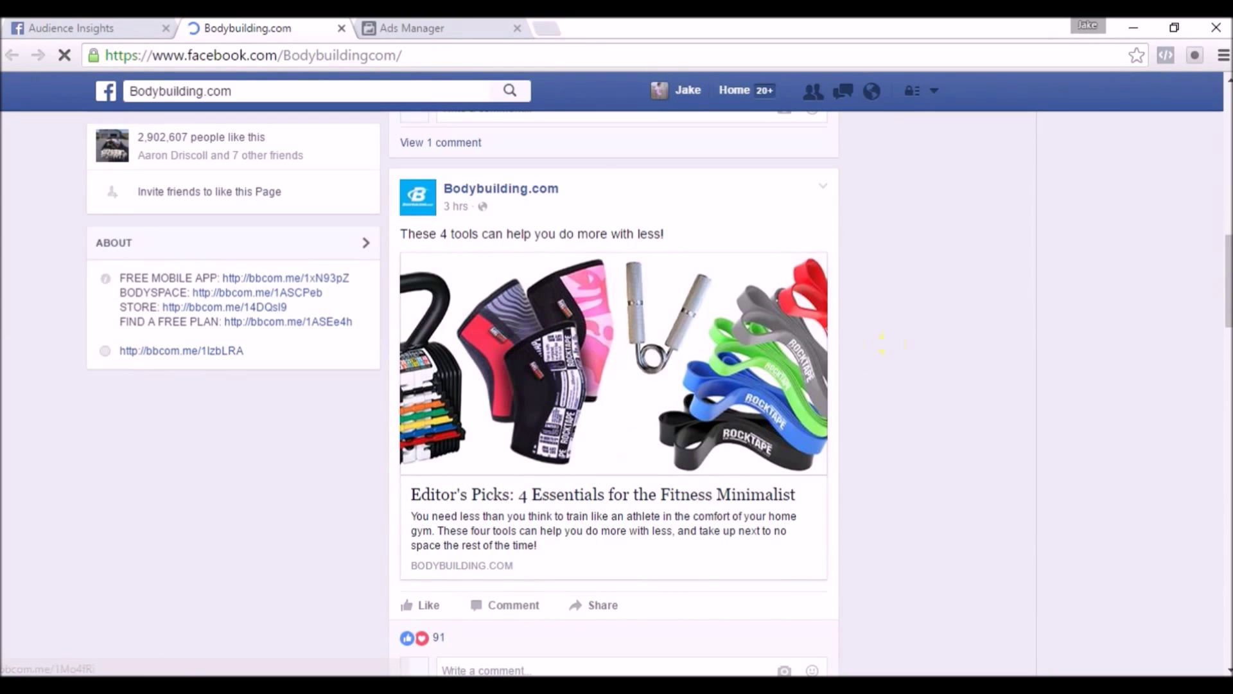
left_click_drag(1225, 263, 1225, 422)
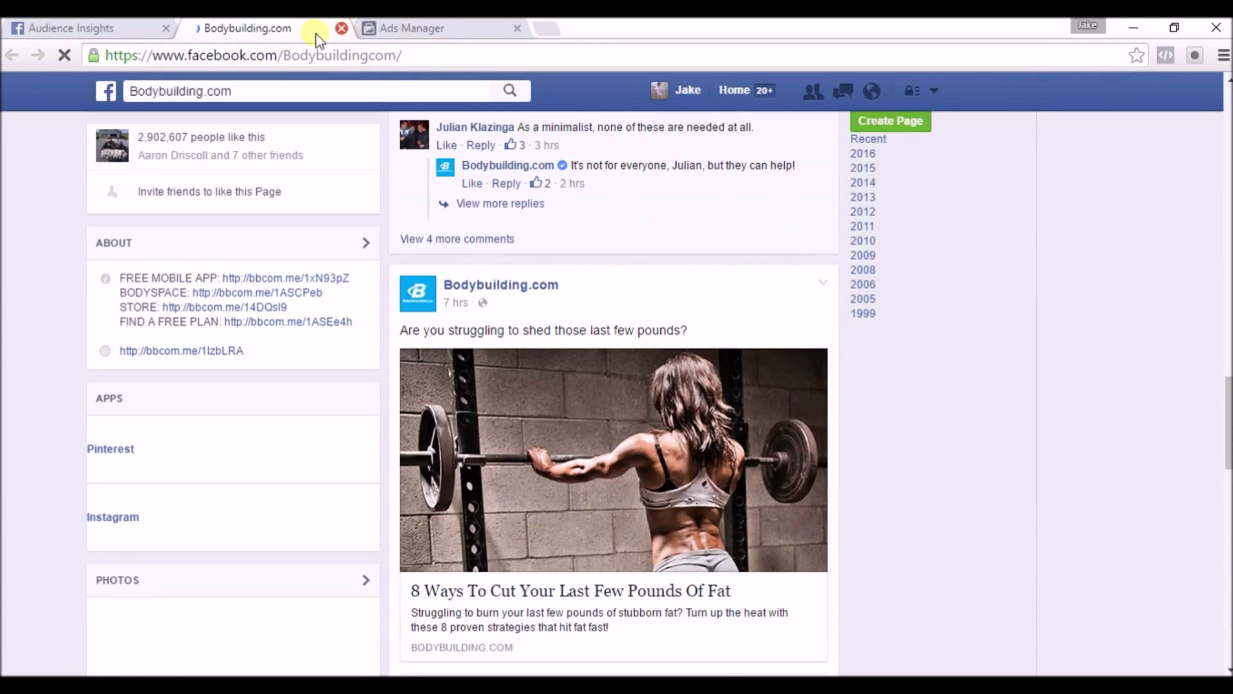
Return to the demographics in Audience Insights, replace the Physical fitness interest with Bodybuilding.com, and examine the age and gender distribution
left_click(104, 30)
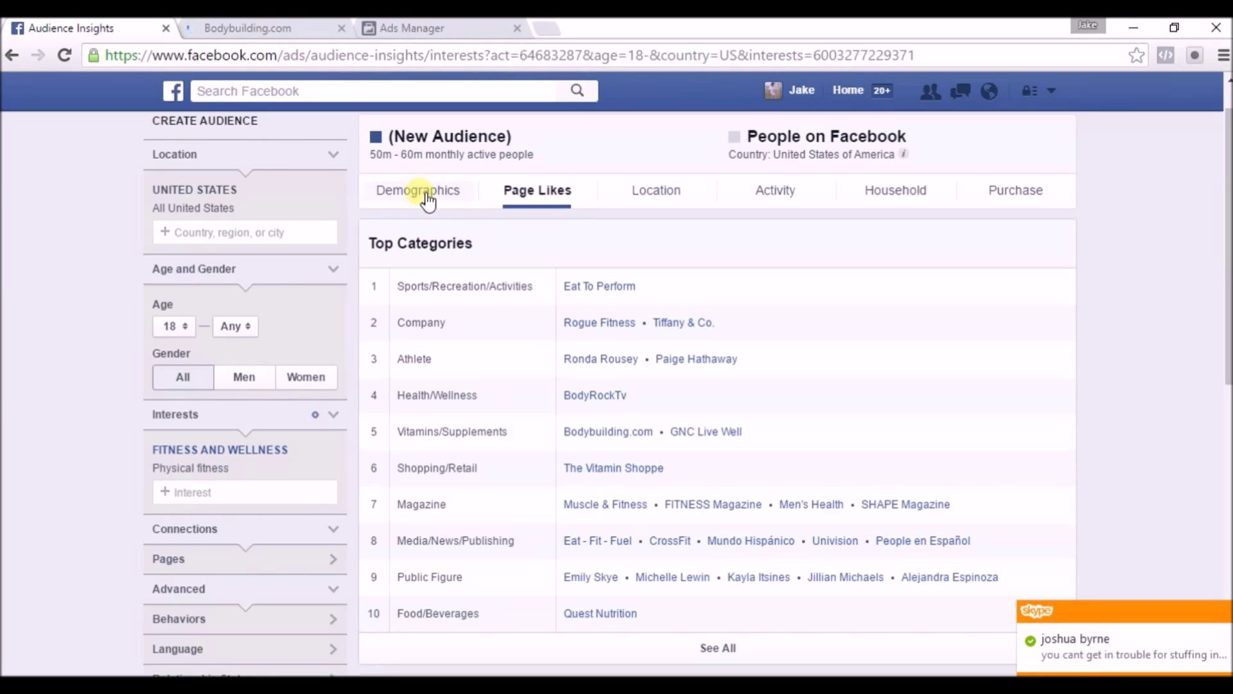
left_click(427, 195)
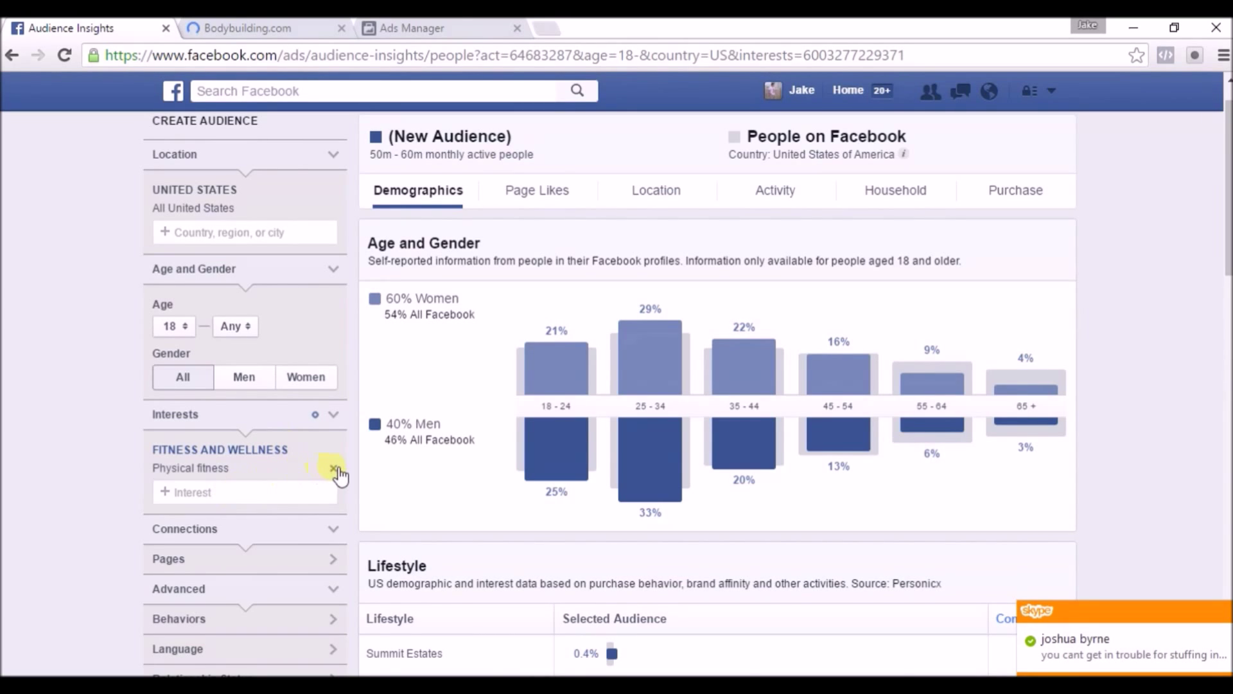
left_click(333, 468)
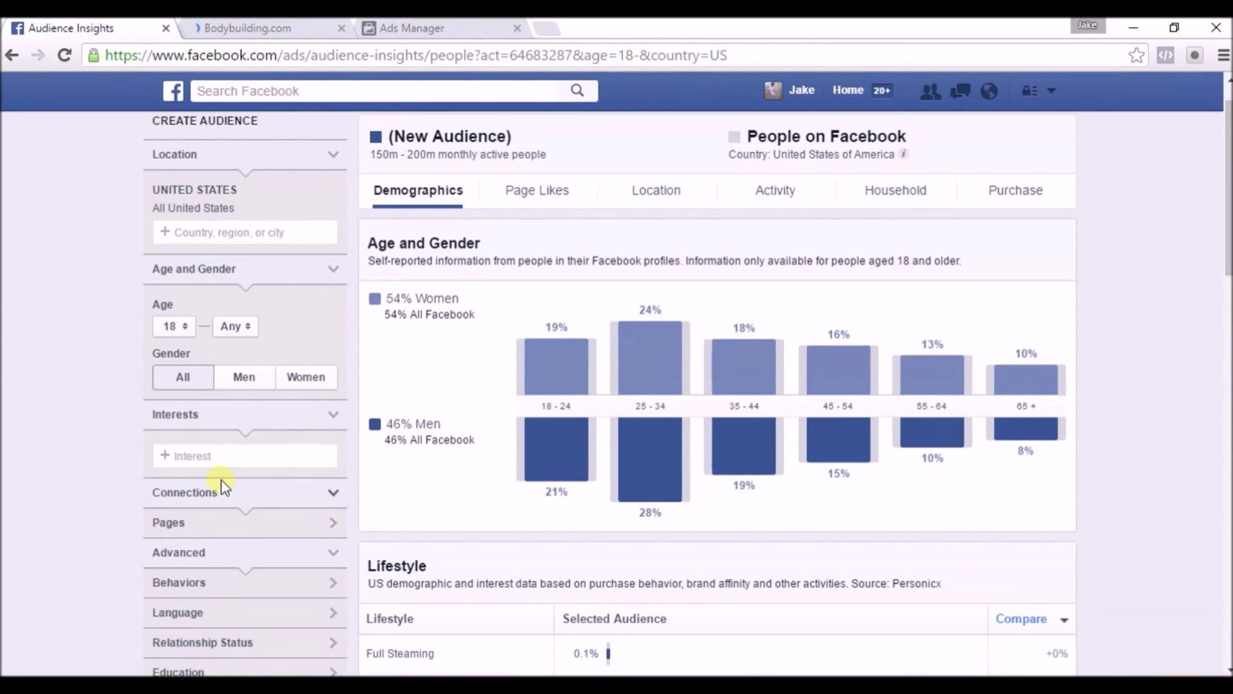
left_click(204, 456)
type("bodybuilding")
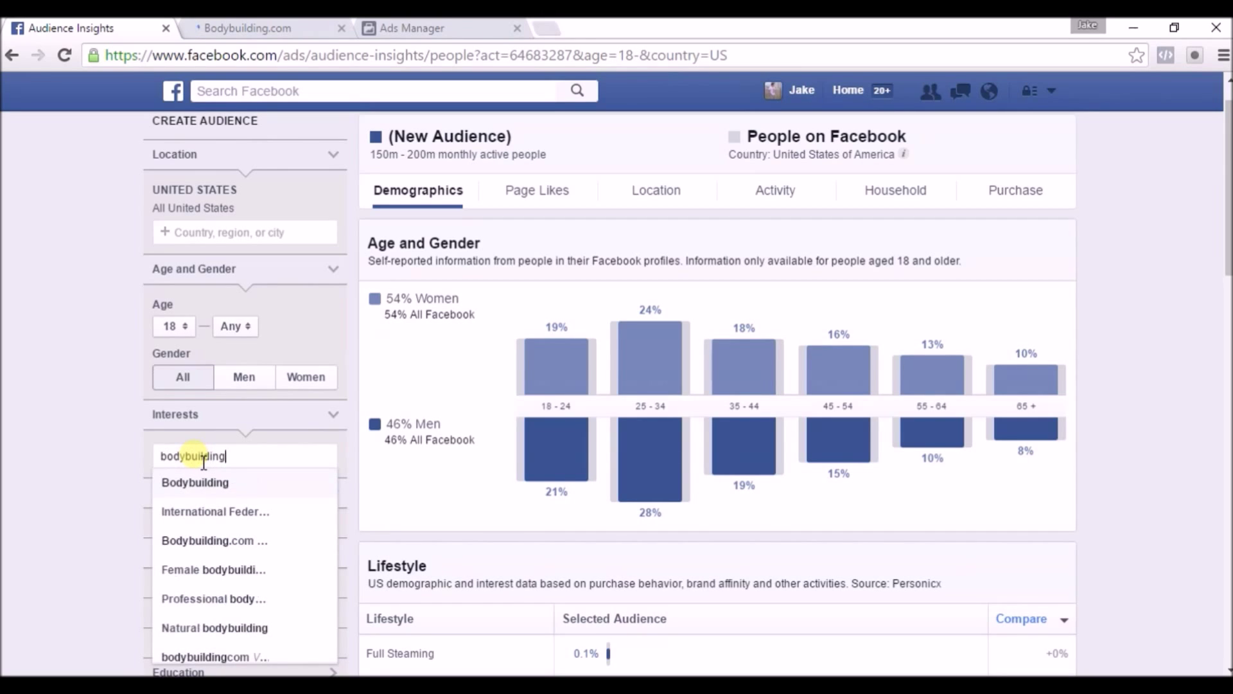
type(".com")
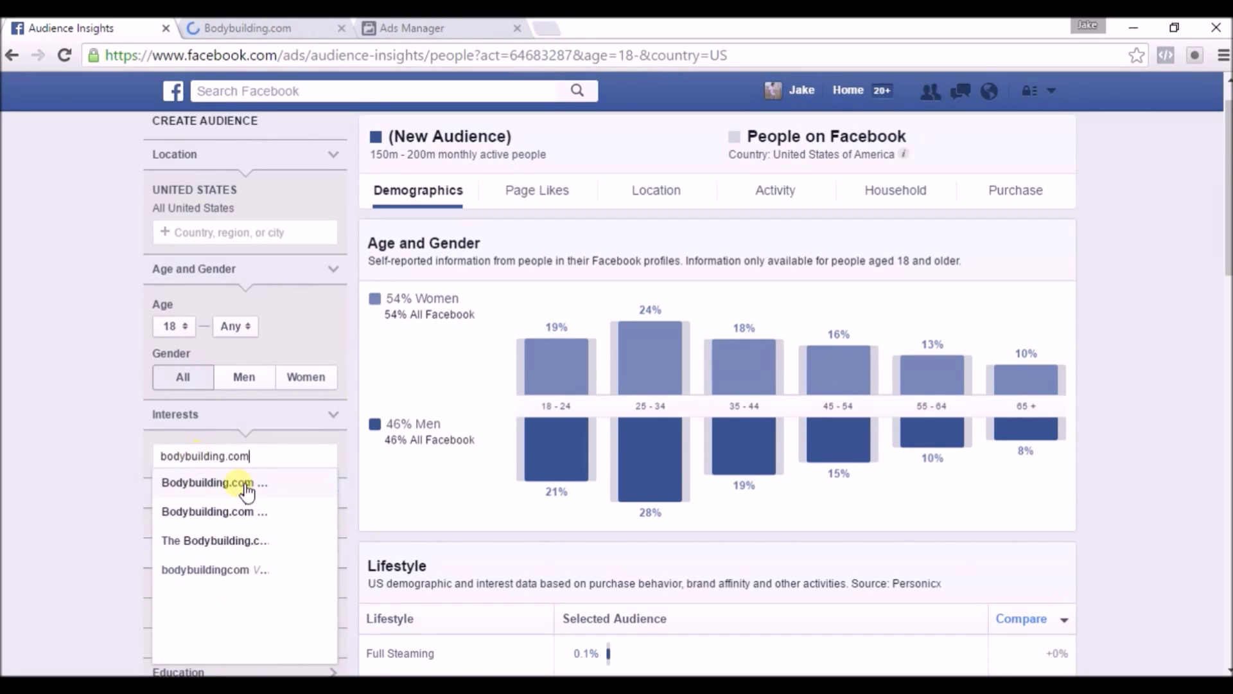
left_click(246, 489)
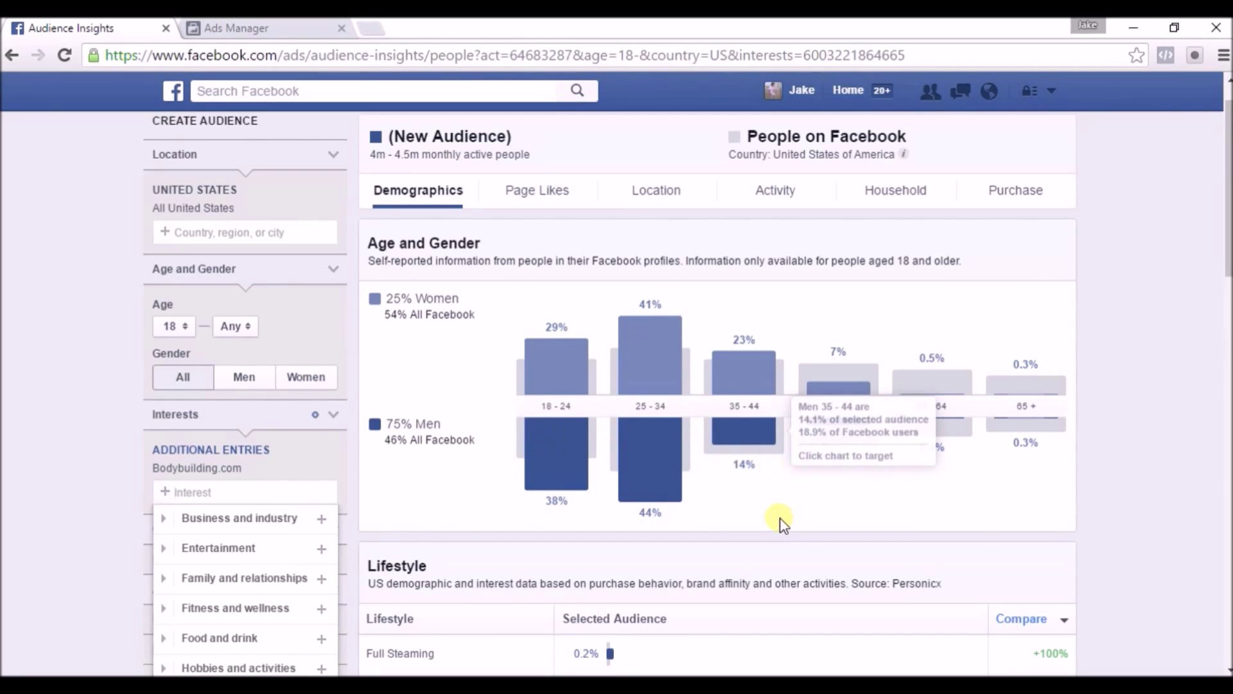
mouse_move(858, 404)
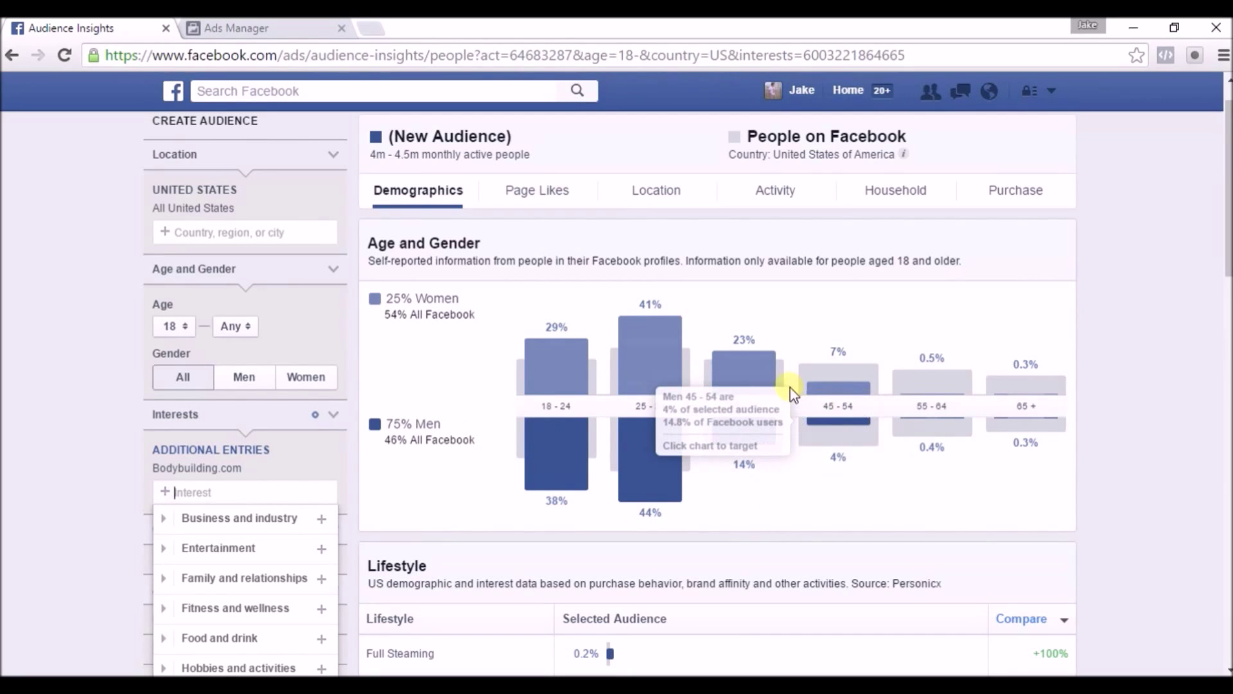
mouse_move(799, 401)
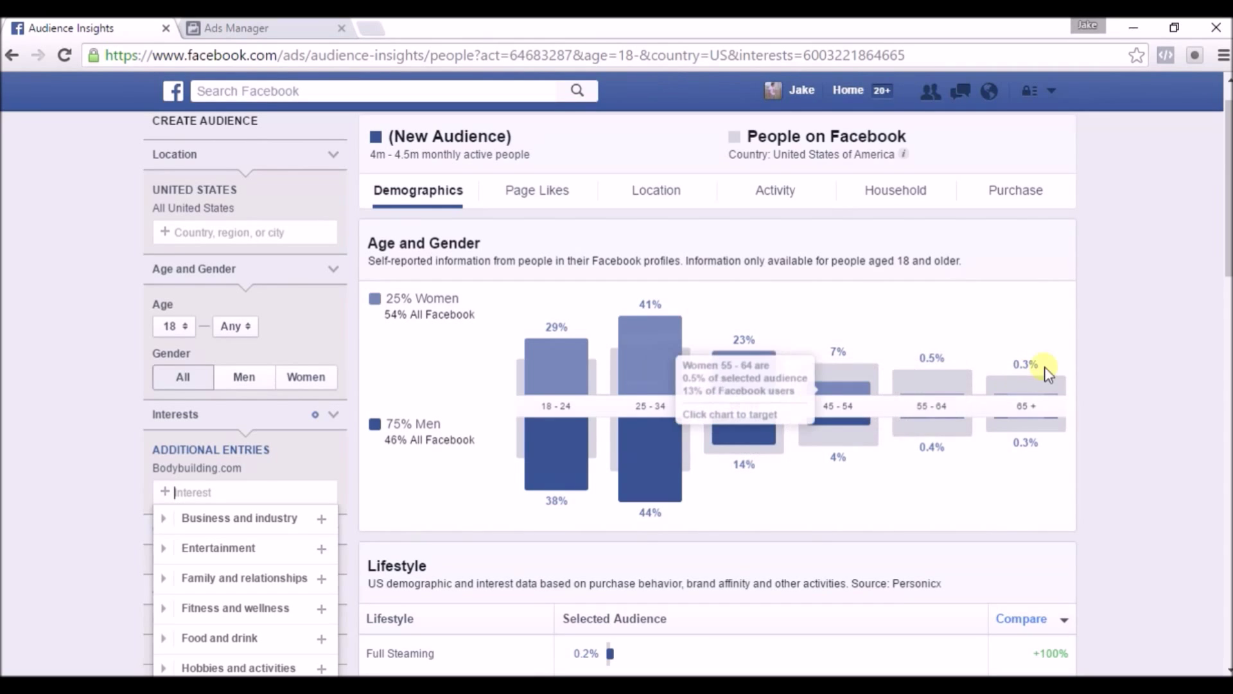
mouse_move(788, 427)
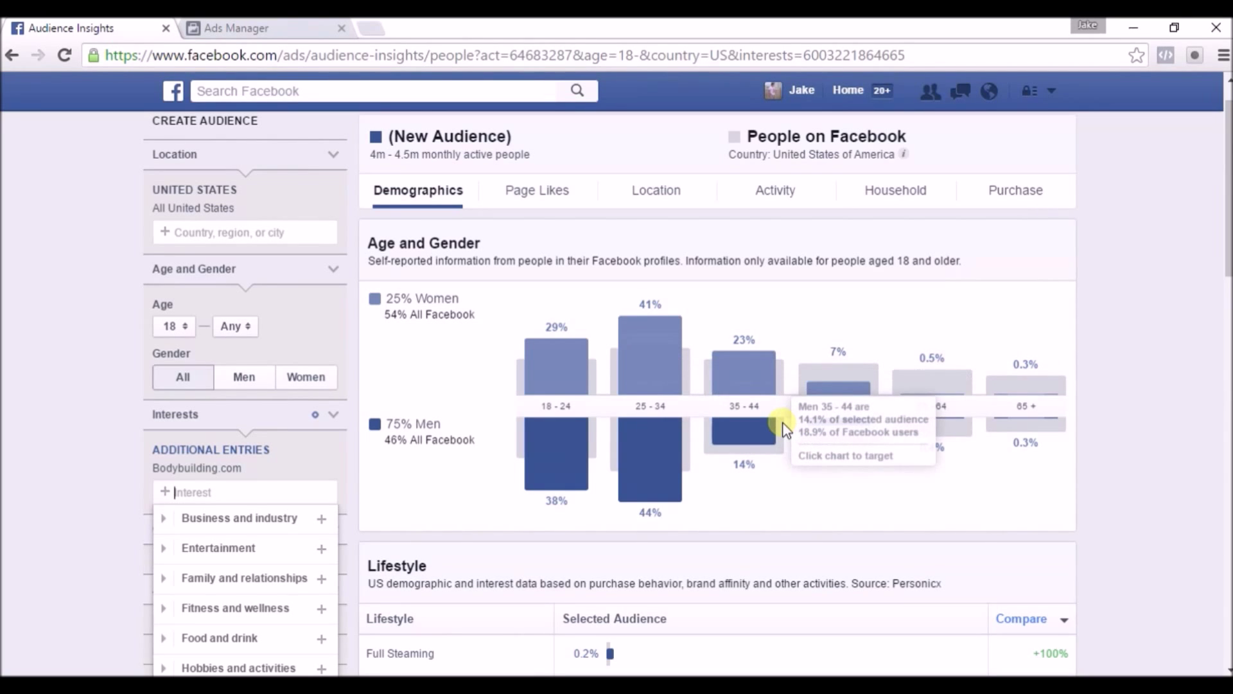
mouse_move(534, 413)
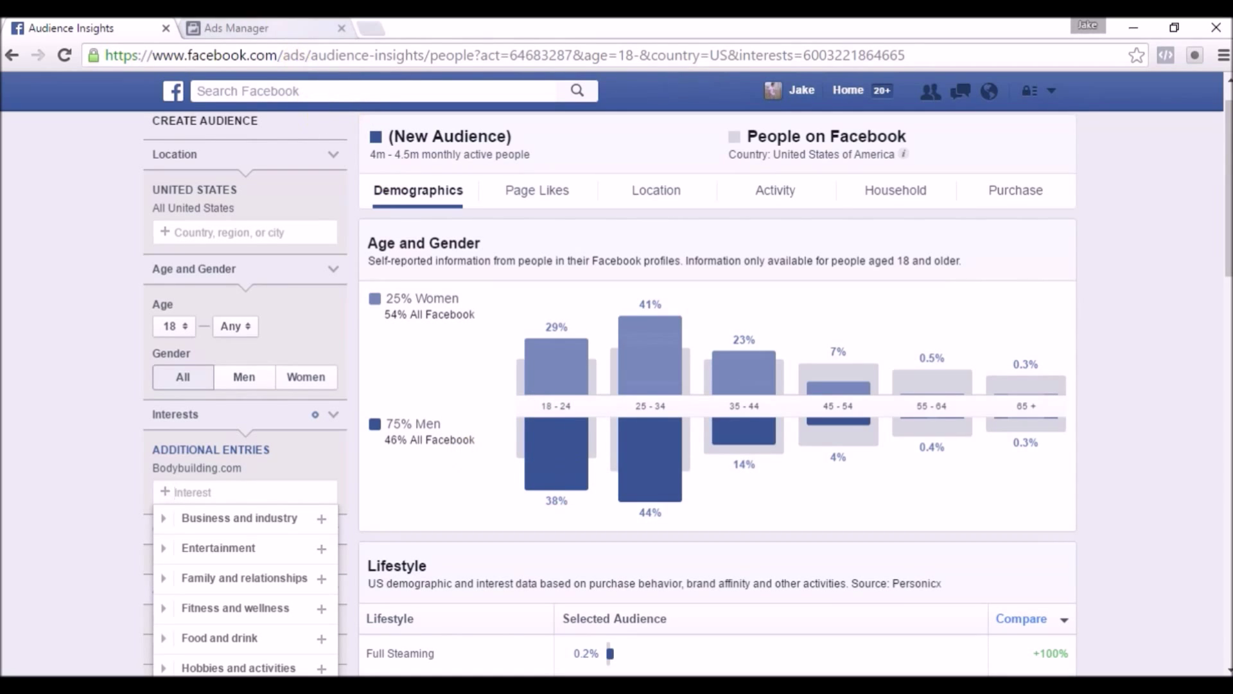
Switch to Ads Manager, remove the Eat To Perform narrowing from the detailed targeting, and set the gender to Men
left_click(276, 28)
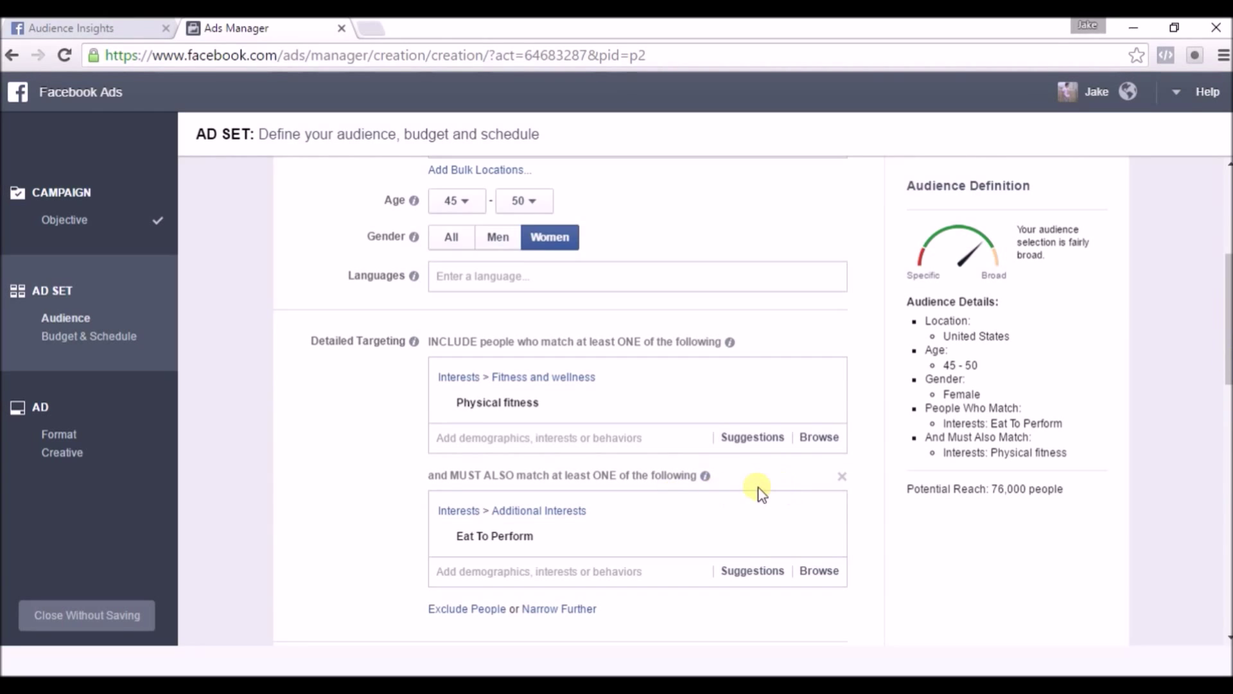
left_click(843, 476)
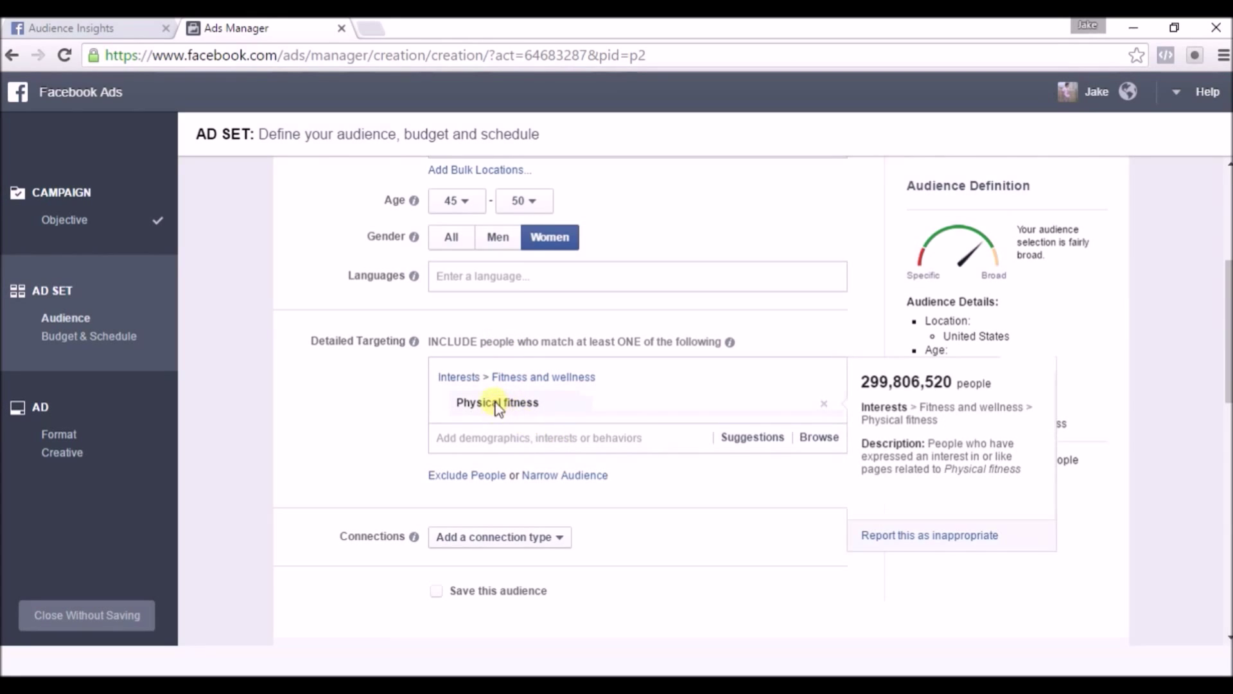
left_click(505, 240)
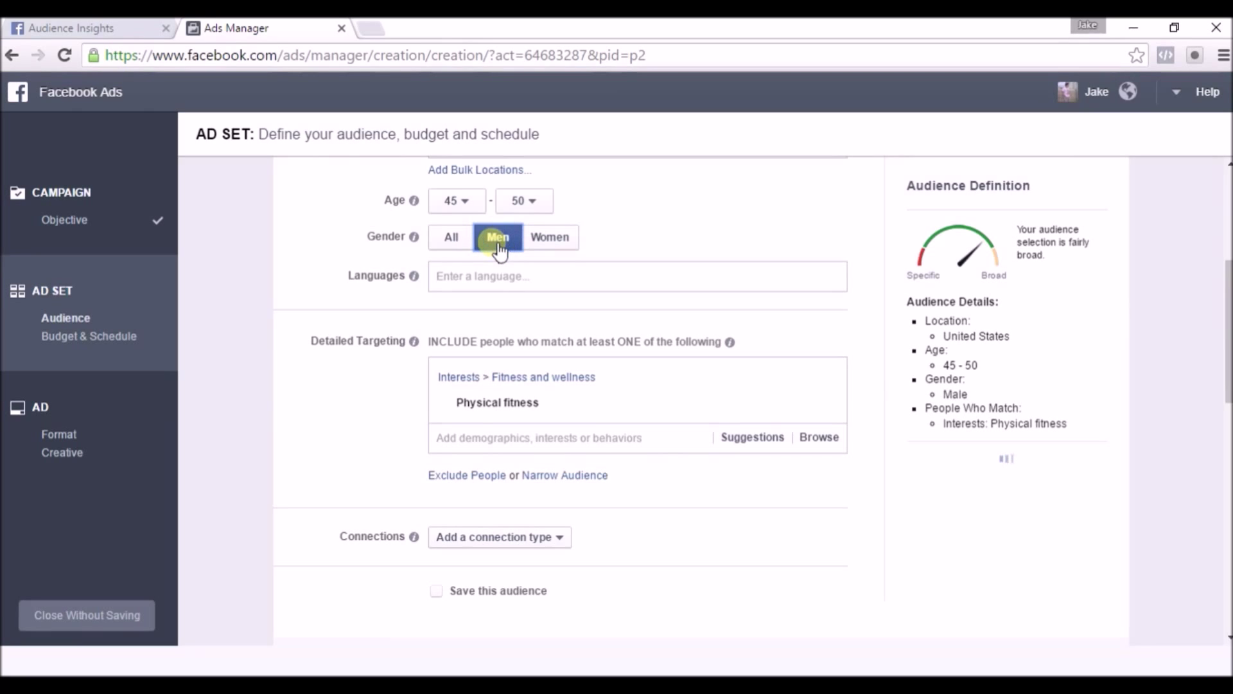
Narrow the Physical fitness audience so that people must also match the Bodybuilding.com interest
left_click(566, 480)
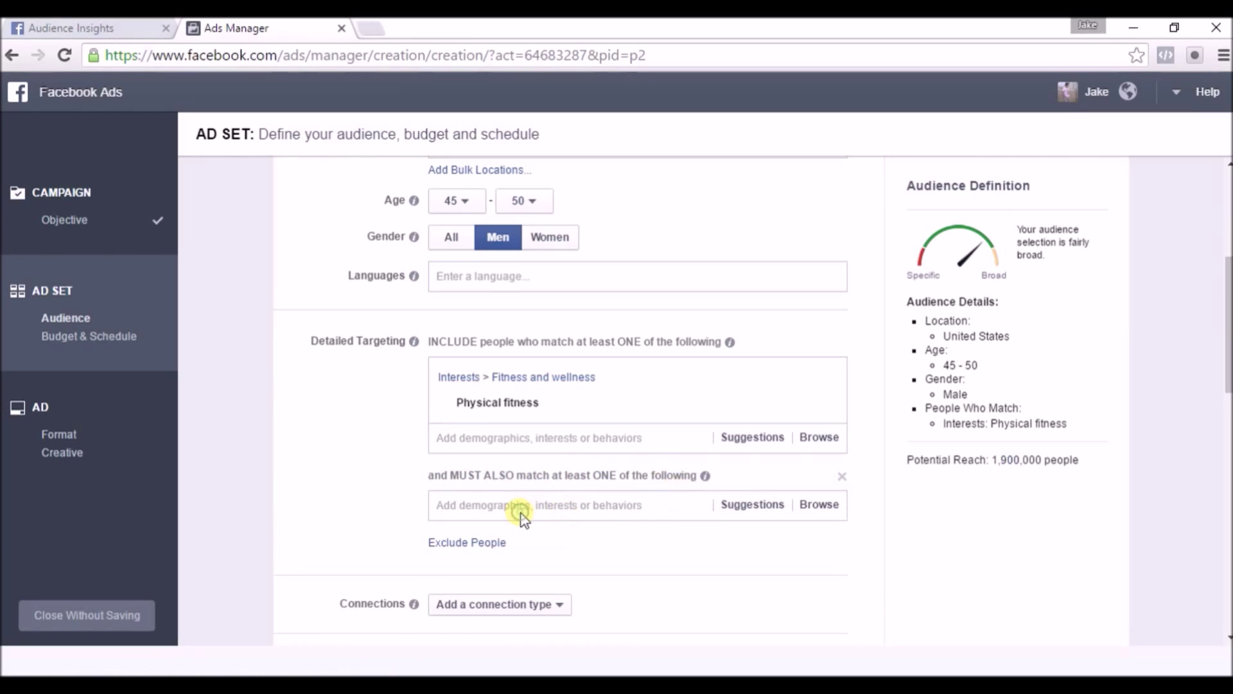
left_click(524, 517)
type("b")
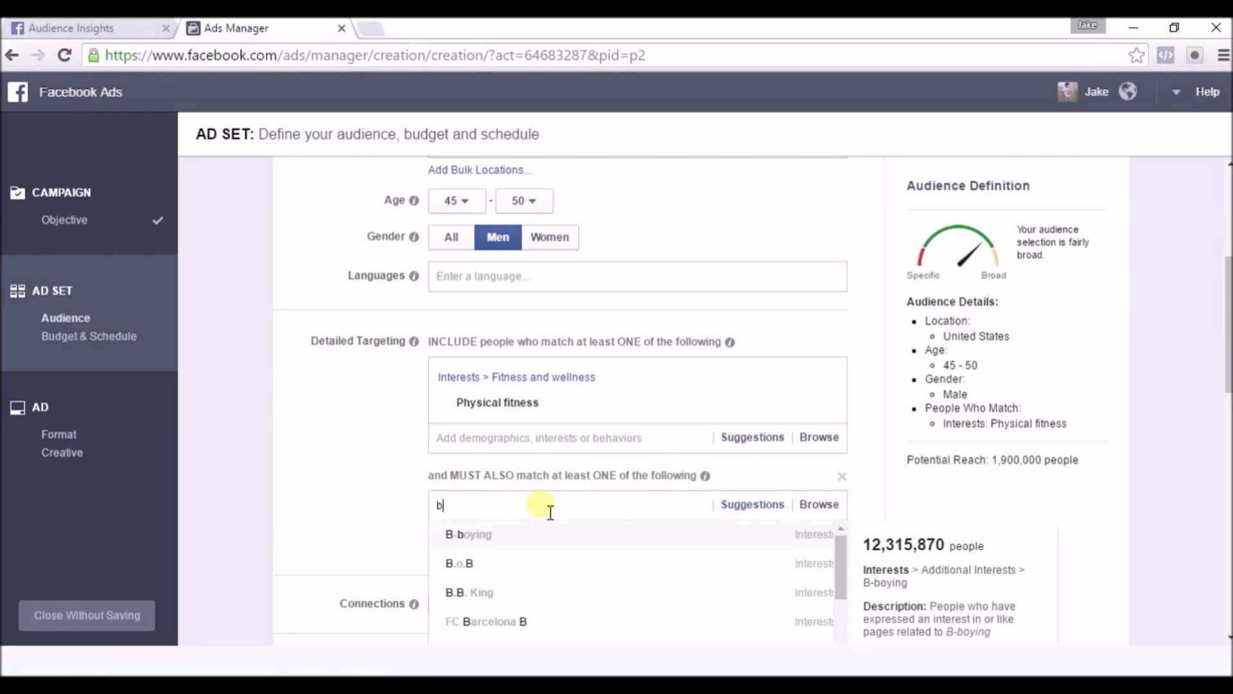
type("odybuilding.com")
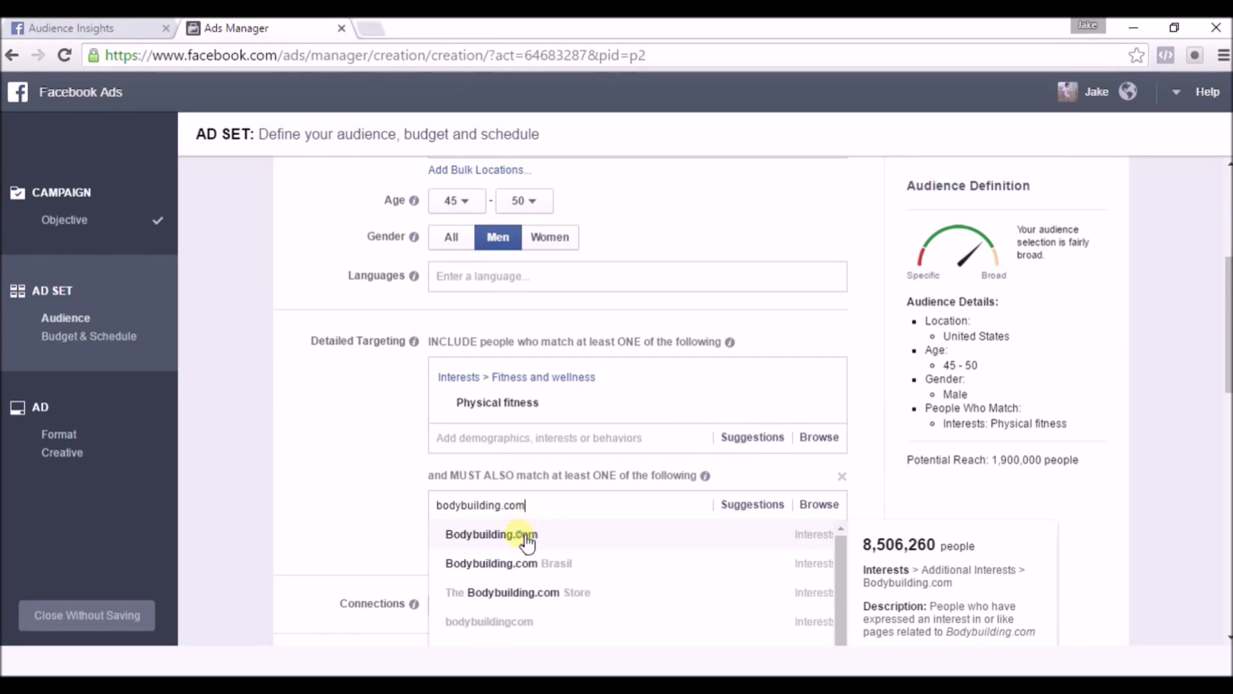
left_click(525, 540)
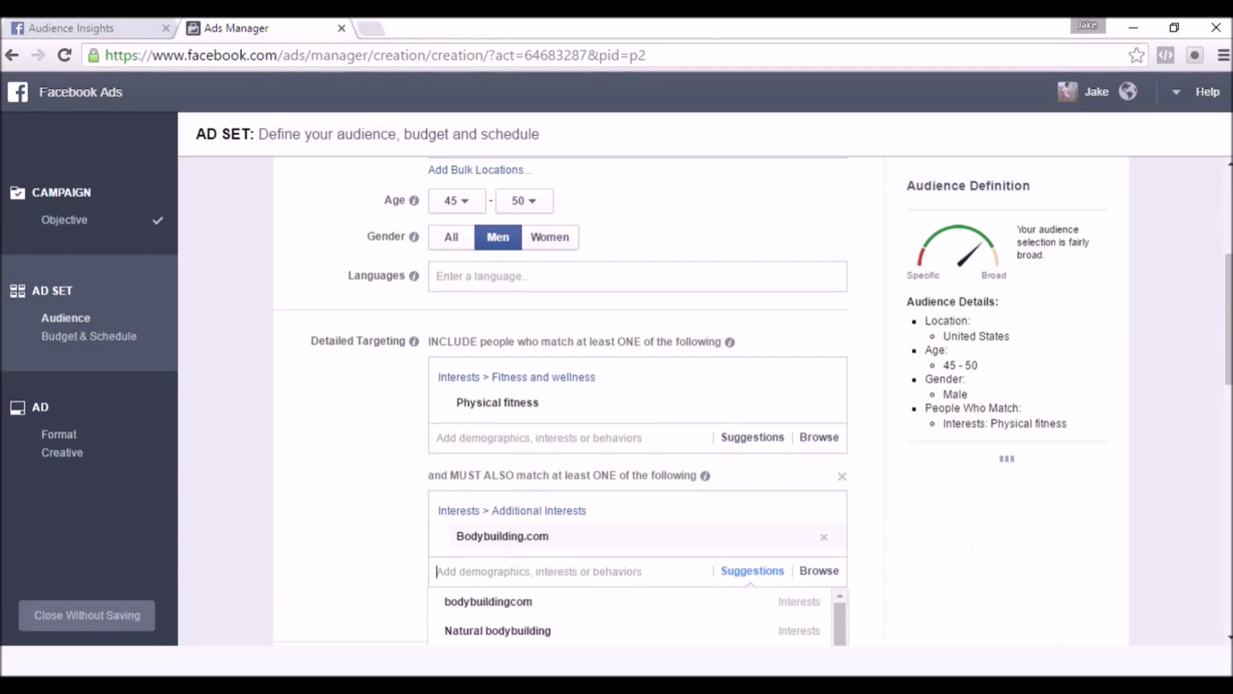
Consult the age chart in Audience Insights, set the ad set's age range to 18-23, and check its potential reach
left_click(96, 27)
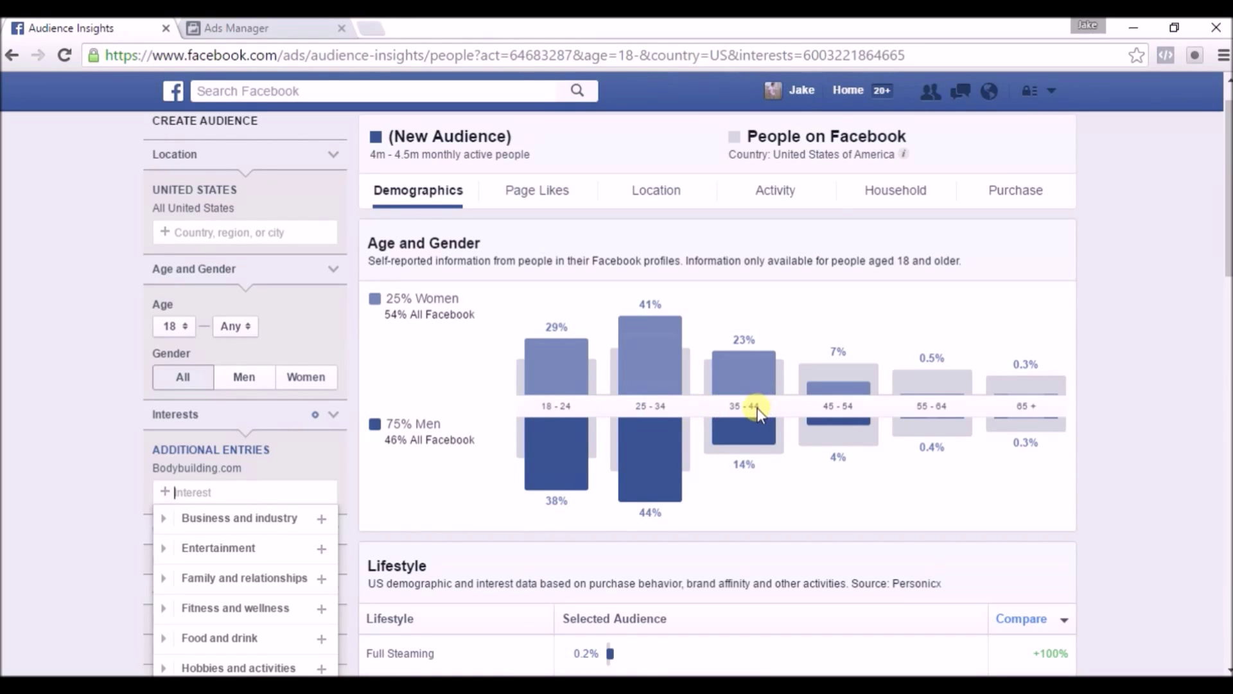
left_click(260, 27)
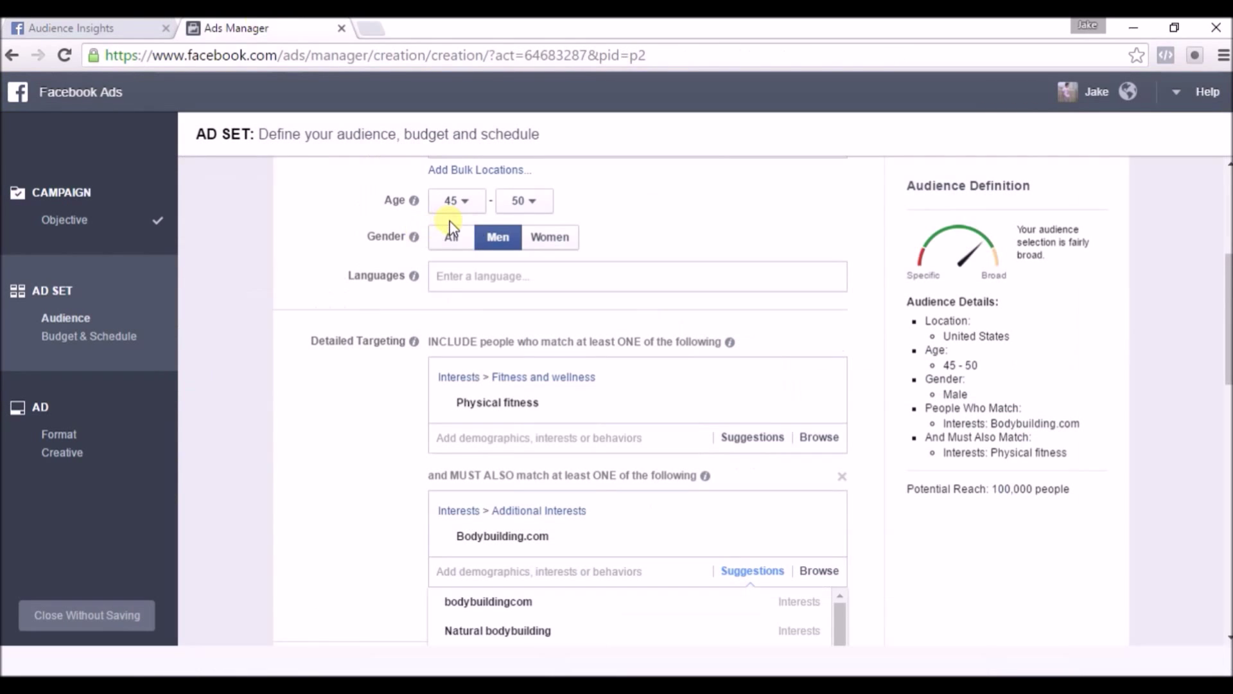
left_click(474, 203)
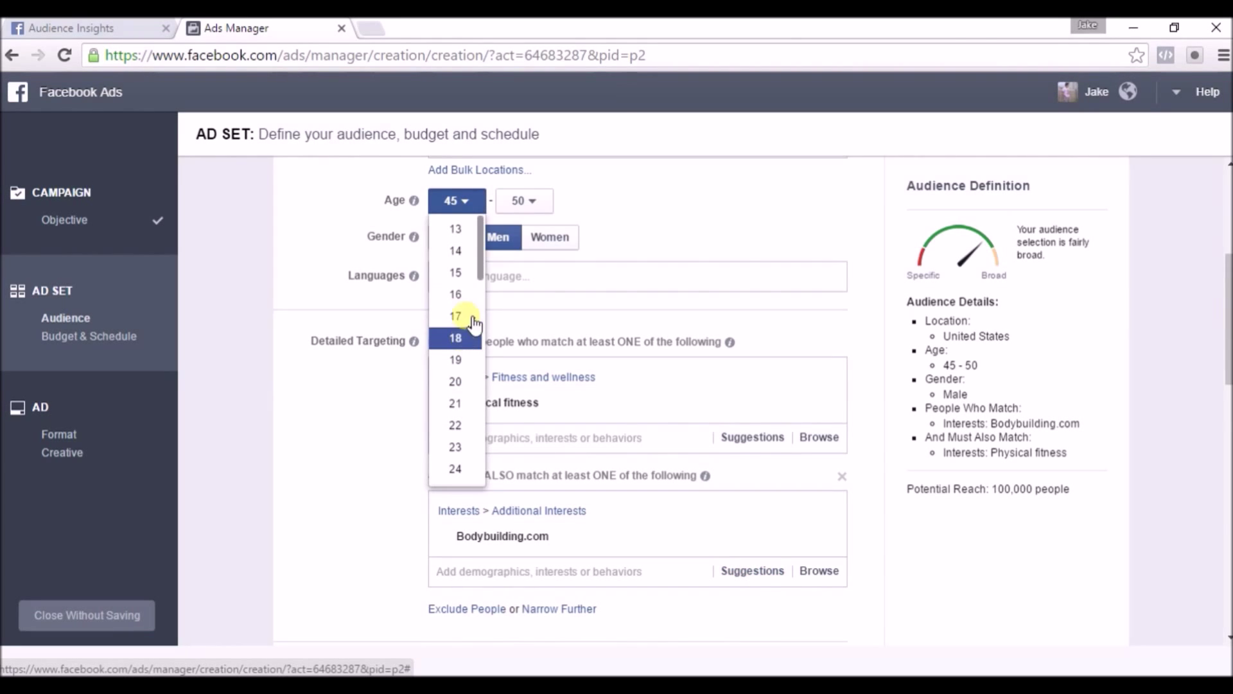
left_click(527, 200)
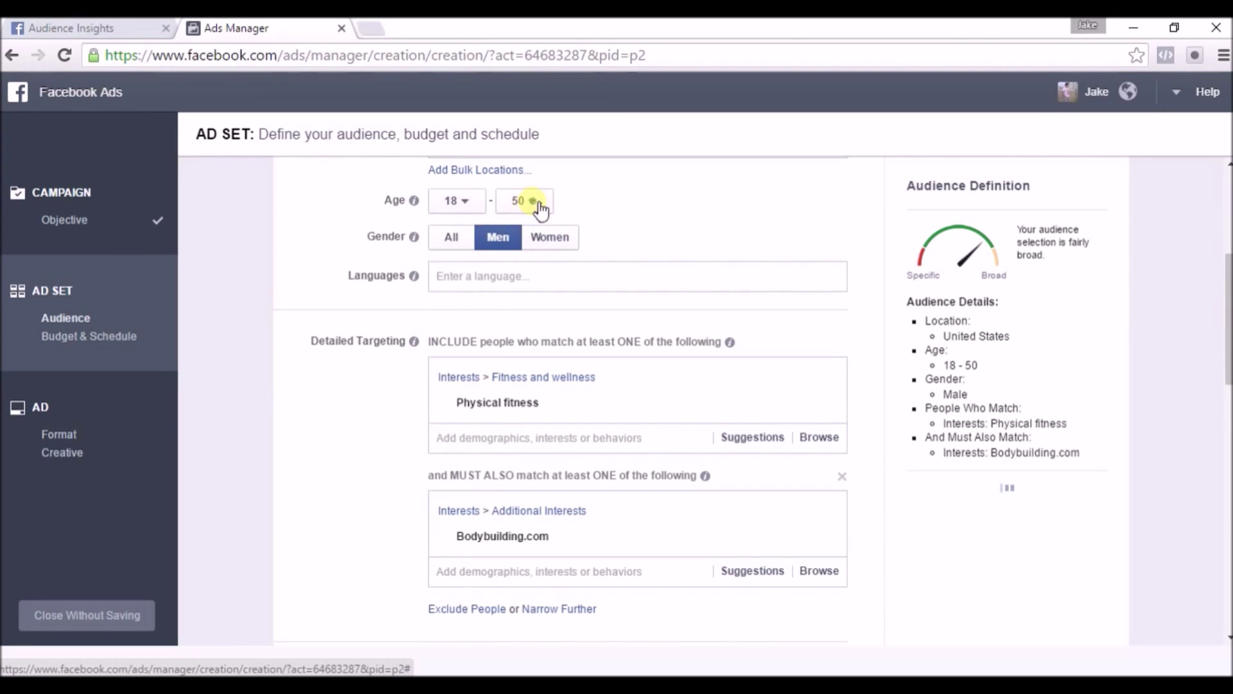
left_click(538, 203)
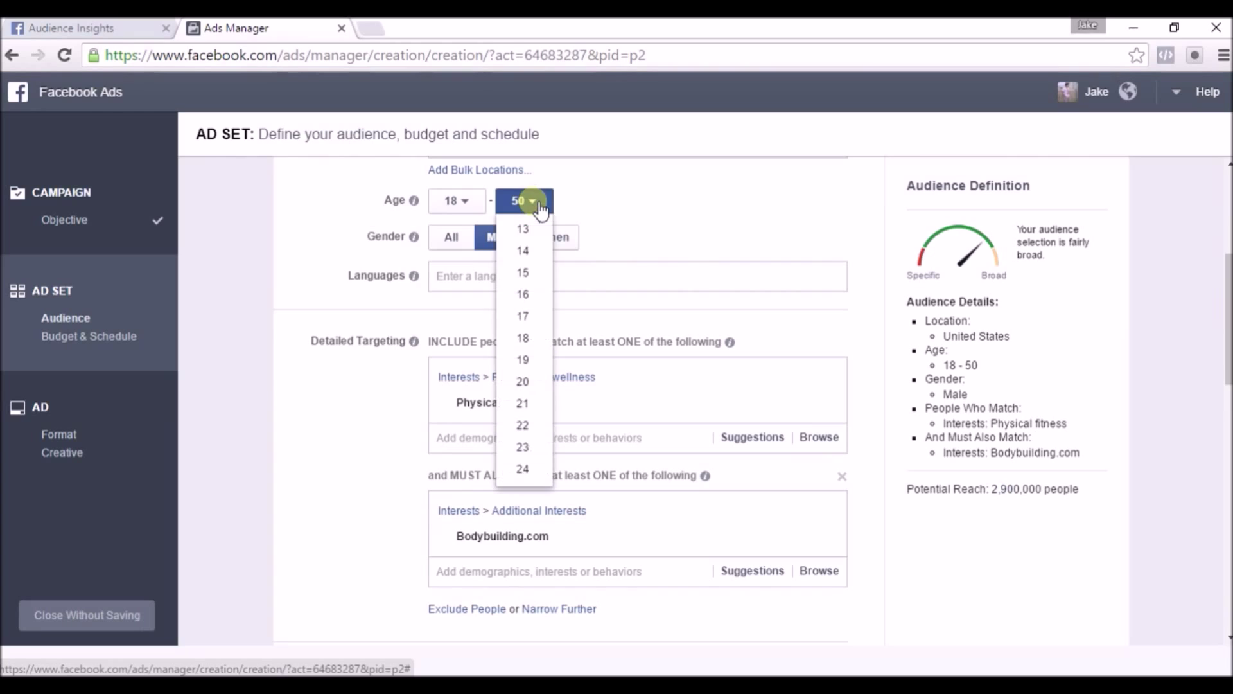
left_click(531, 449)
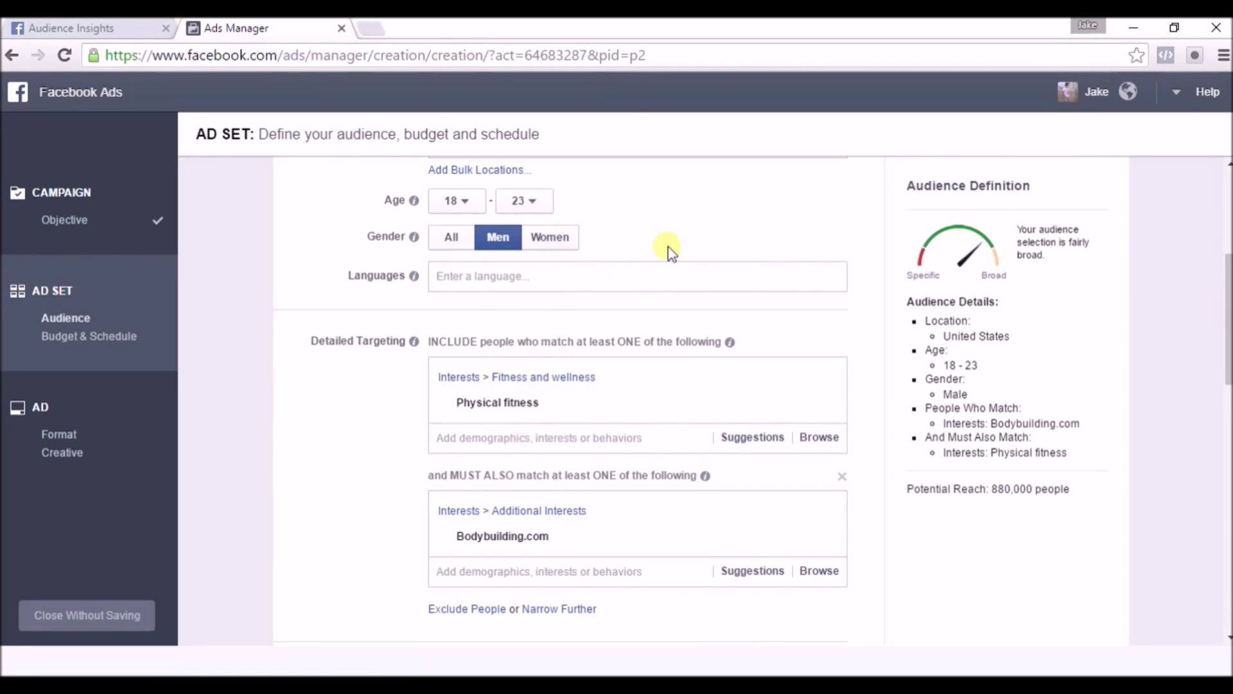
mouse_move(825, 418)
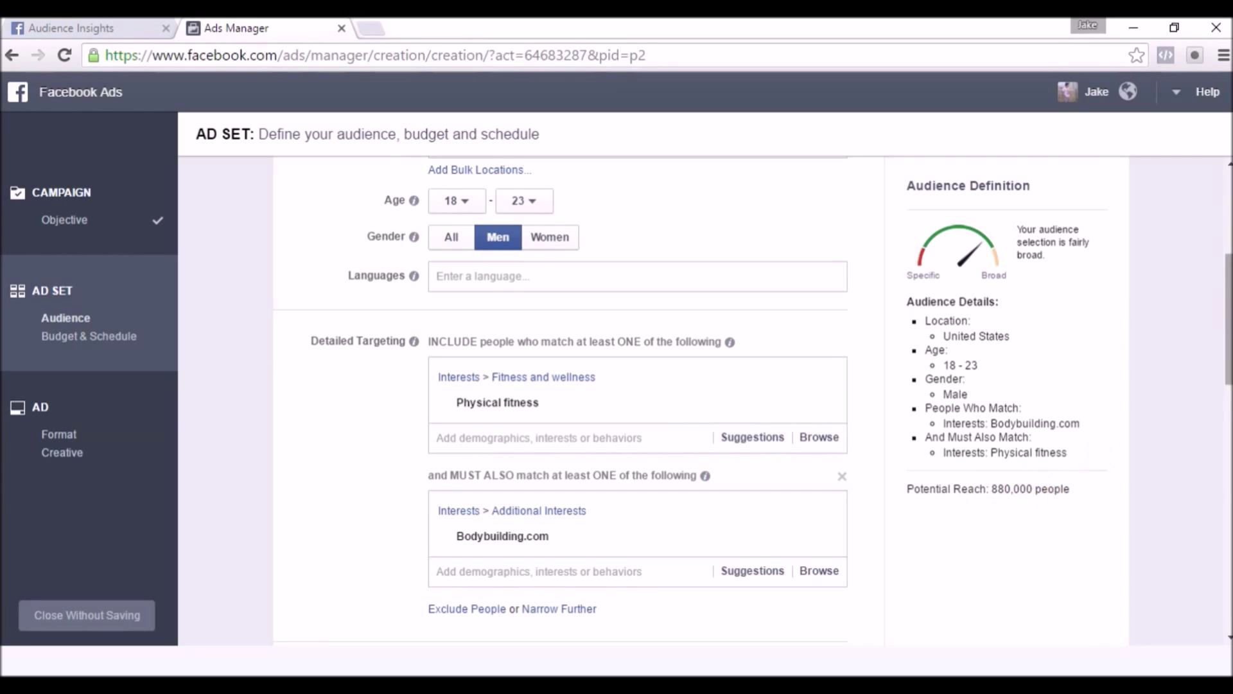
scroll(559, 398, "down", 2)
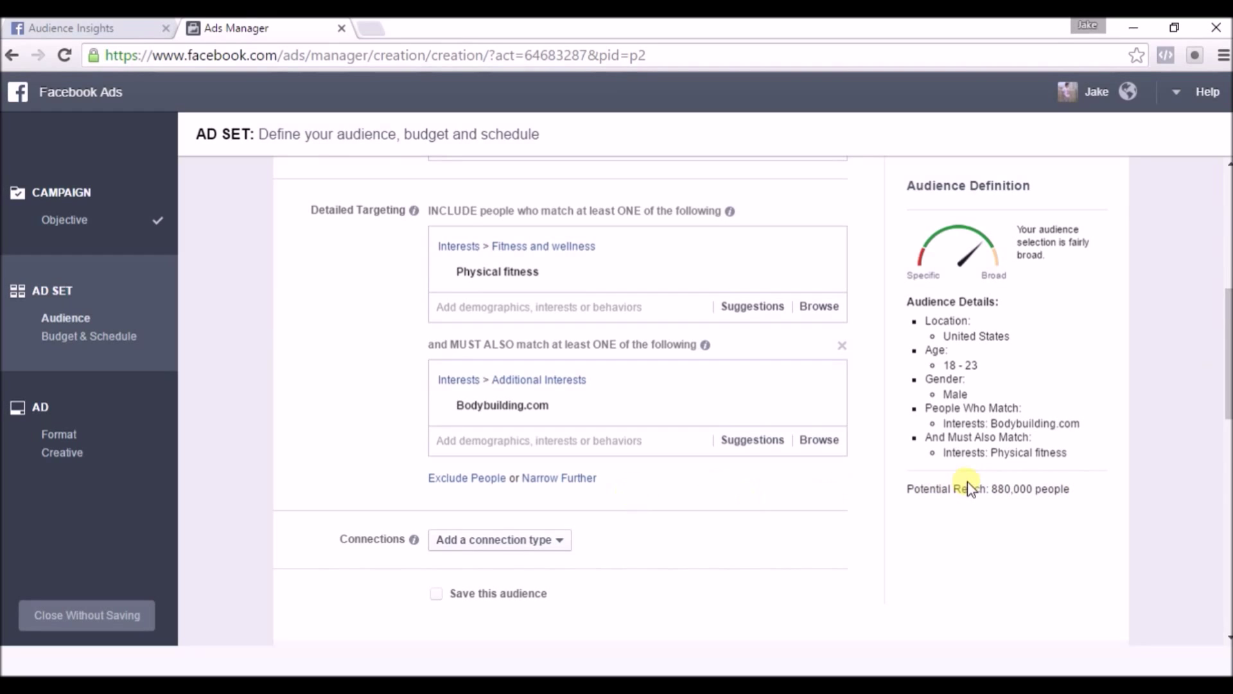
mouse_move(993, 498)
left_mouse_down()
mouse_move(1090, 490)
mouse_move(912, 501)
mouse_move(1086, 499)
mouse_move(975, 491)
left_mouse_up()
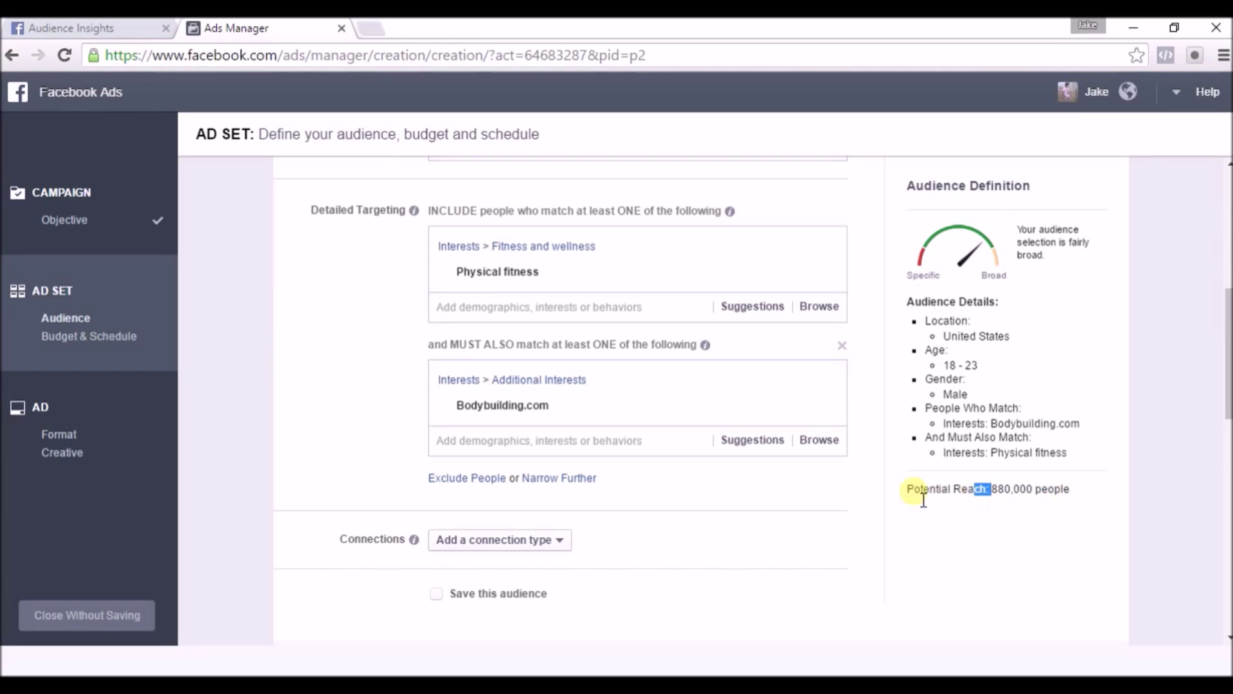
left_click(738, 473)
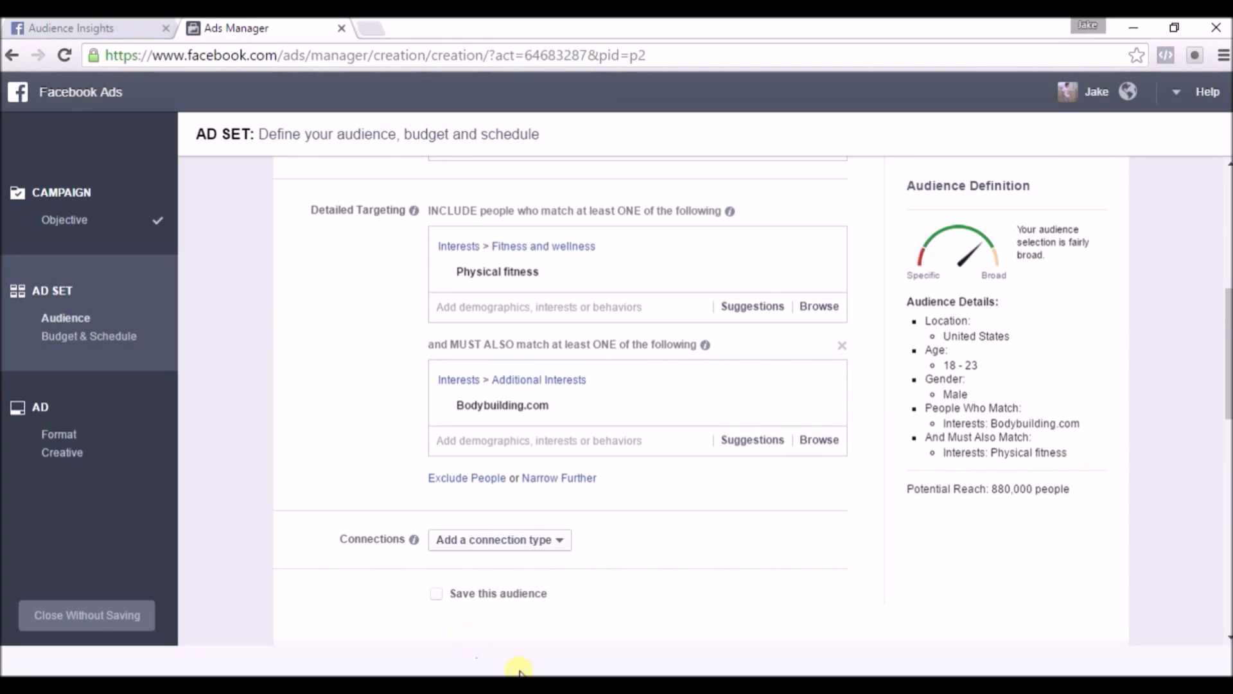
Switch to Excel and fill in Ad 1 of Ad campaign 2 with audience size 880k, gender men and age 18-23
key("alt+Tab")
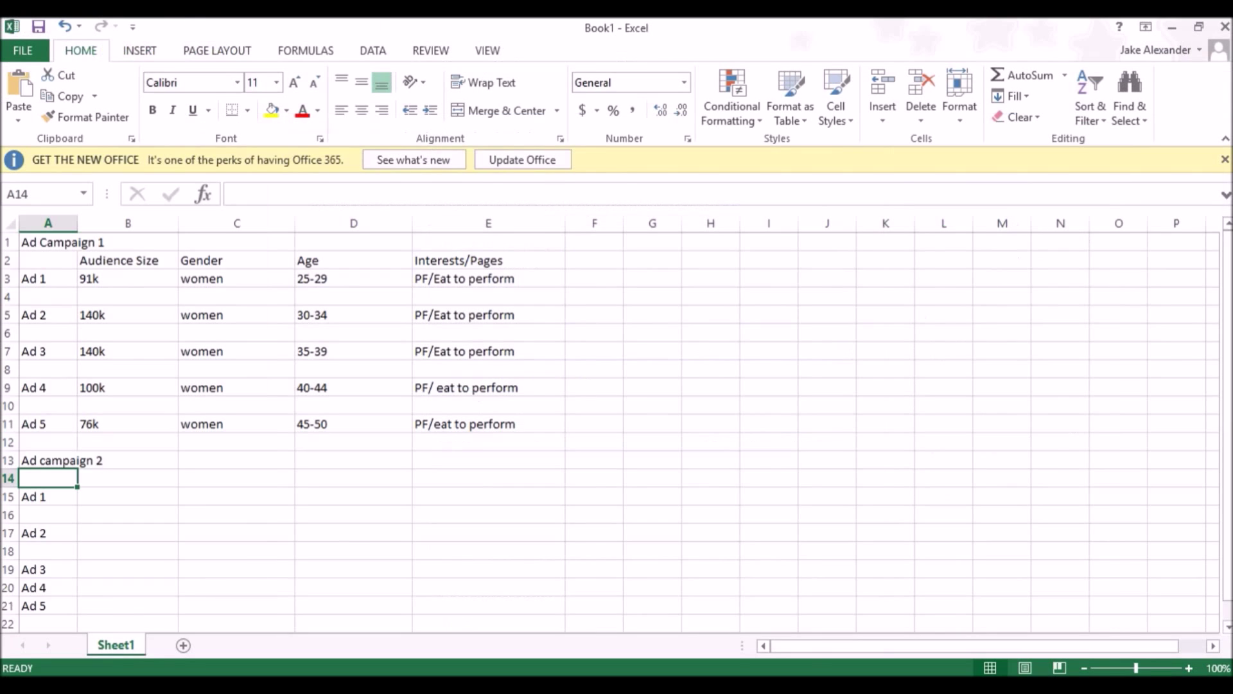
left_click(118, 504)
type("880k")
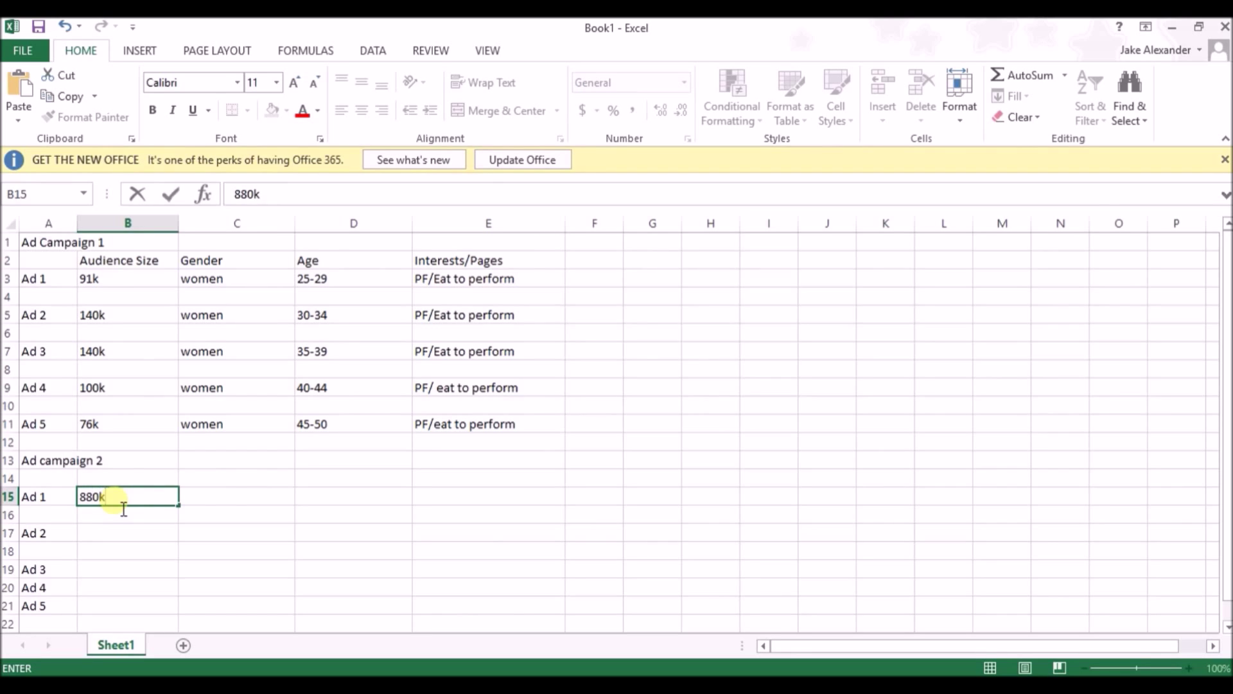
left_click(233, 501)
type("men")
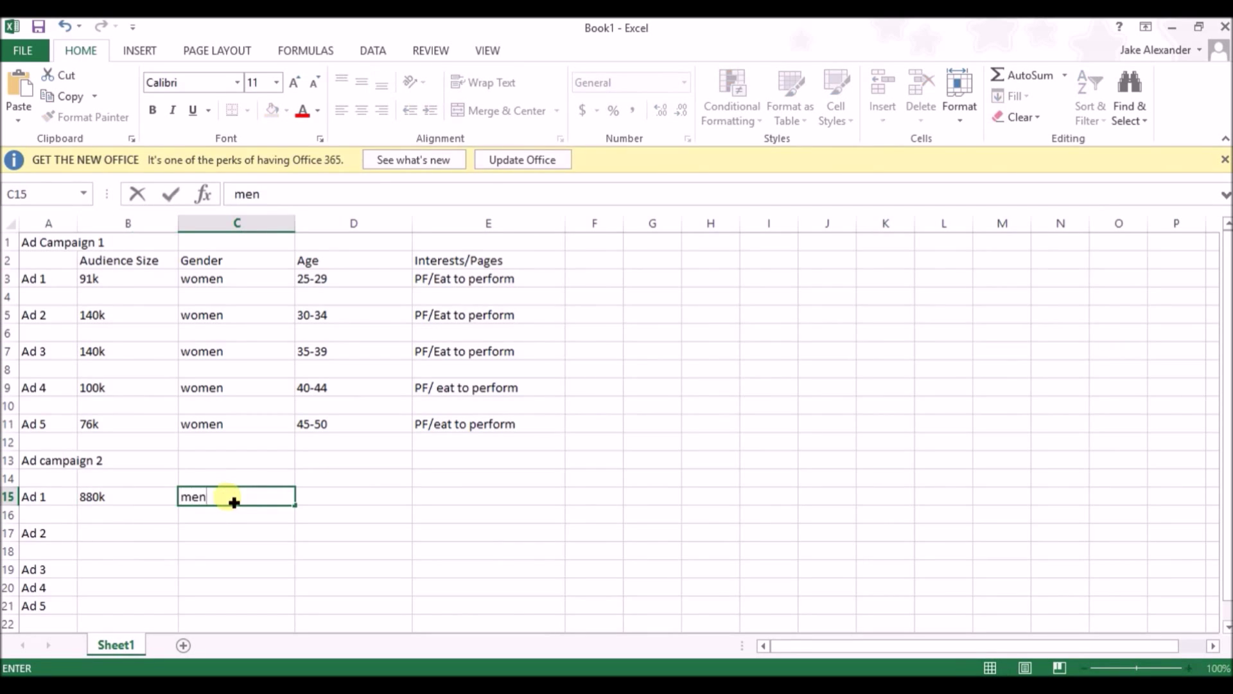
left_click(358, 508)
type("18")
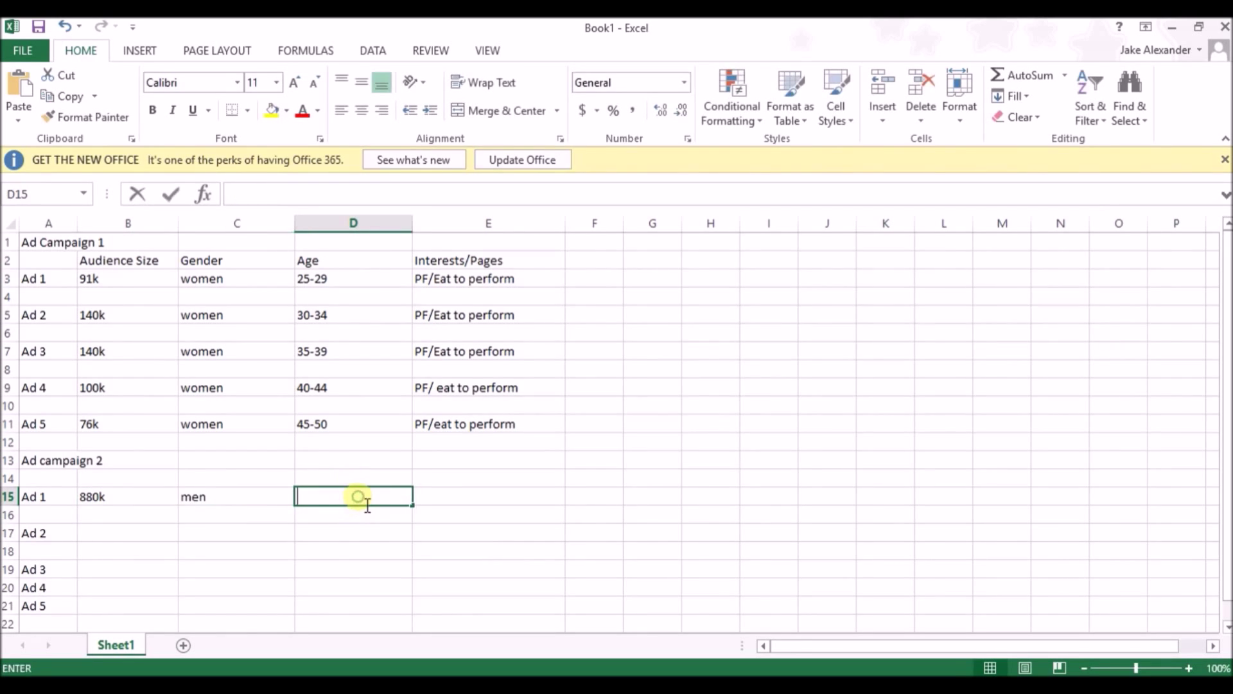
type("-23")
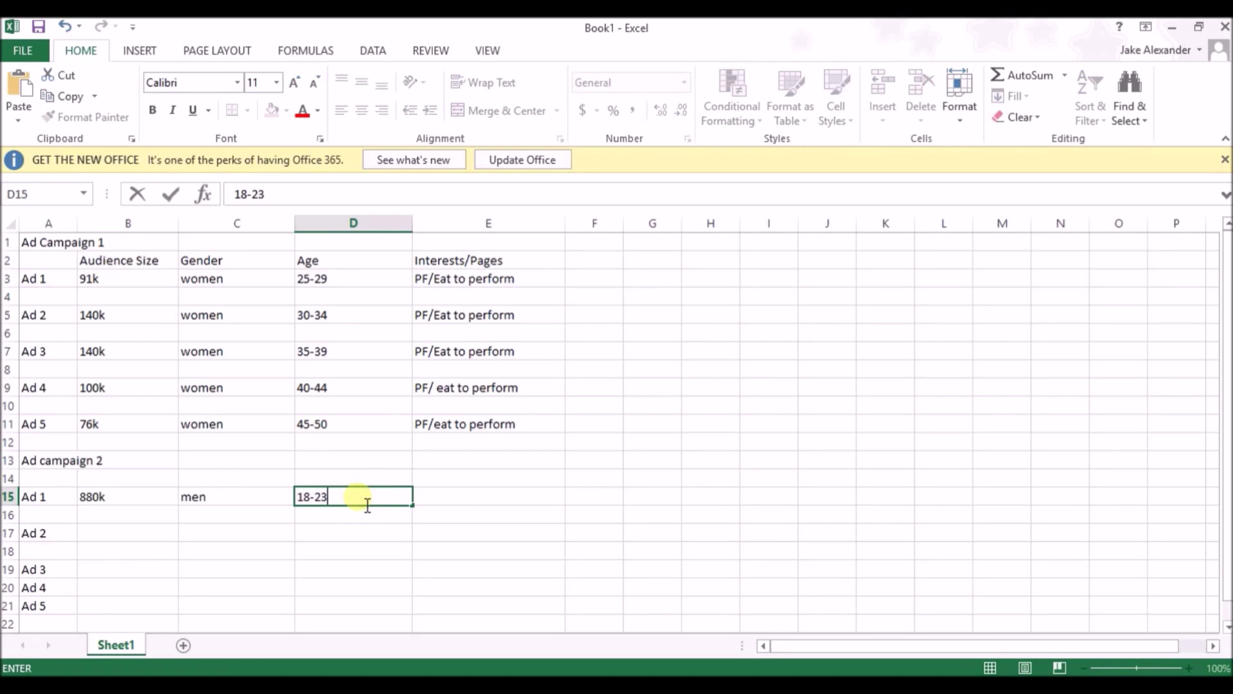
Enter "PF/bodybuilding.com" as the interests for Ad 1 of Ad campaign 2
left_click(468, 506)
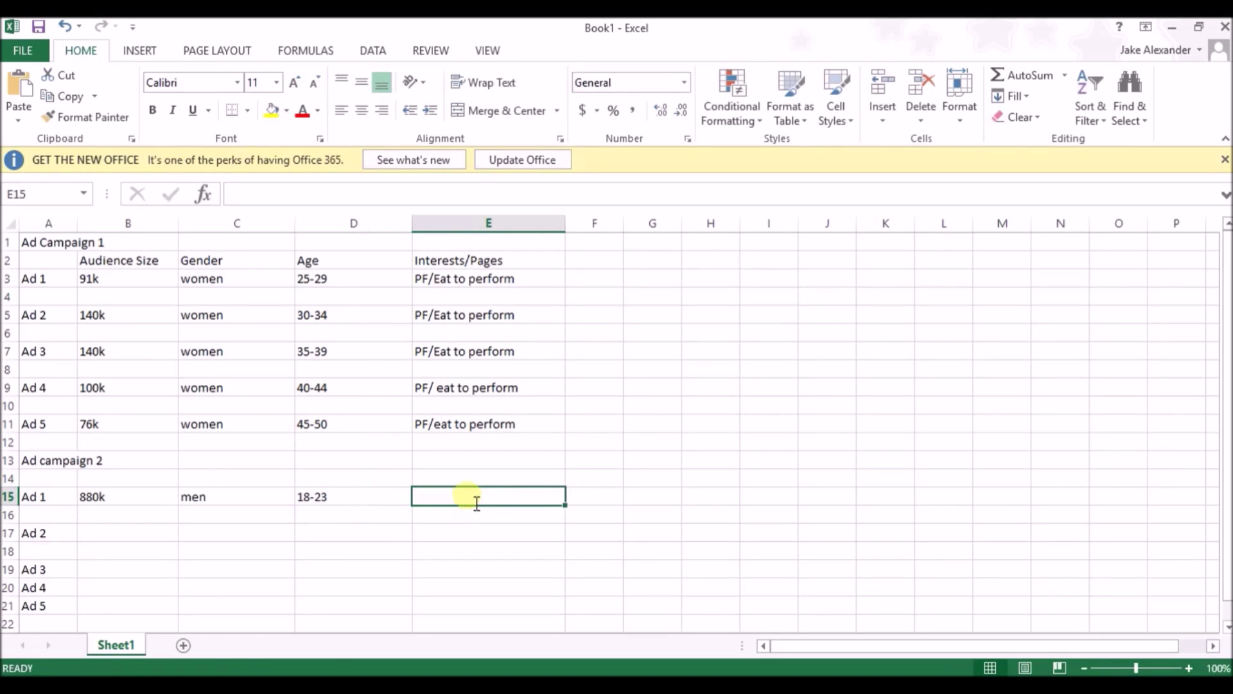
double_click(477, 503)
type("PF")
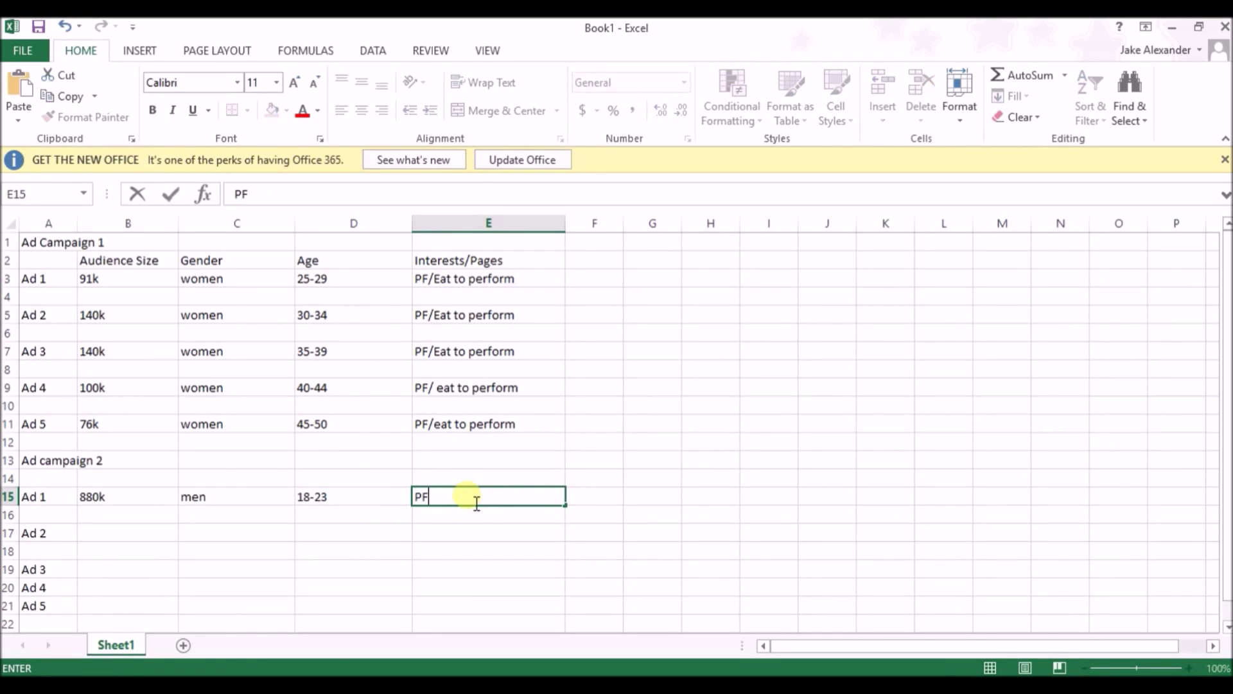
type("/bodybuilding.com")
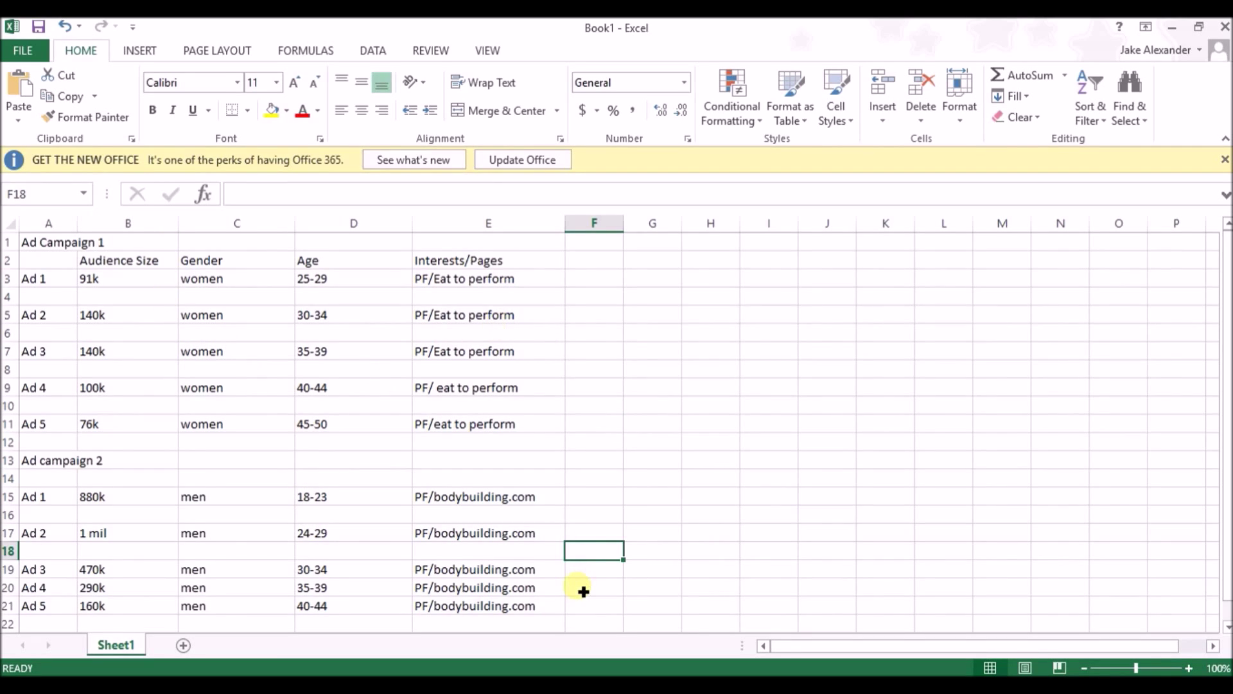
Add the column headings "cpc" in F1 and "conversions" in G1
double_click(614, 250)
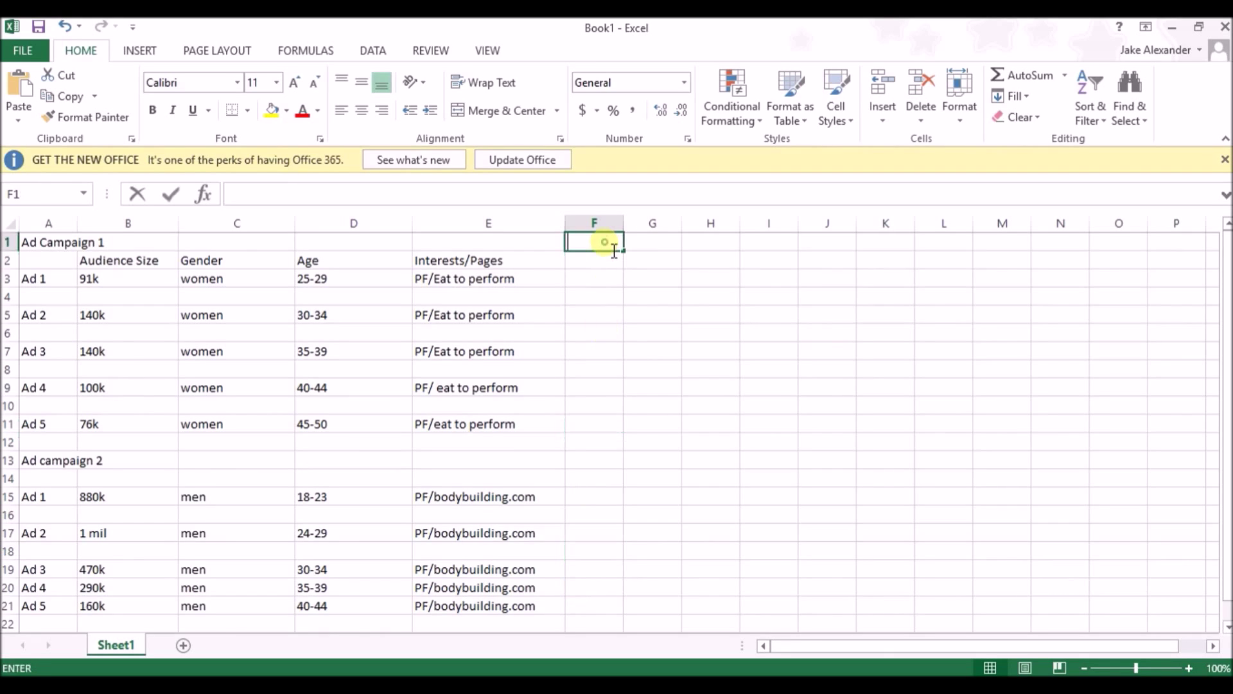
type("cpc")
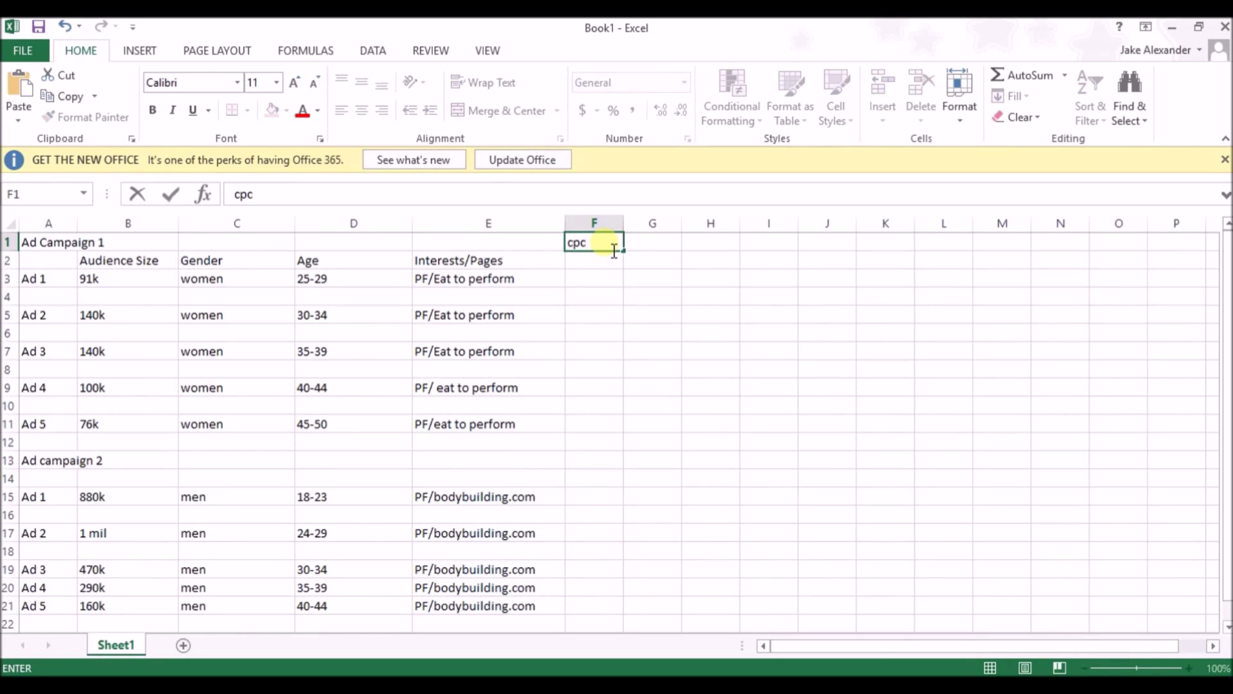
left_click(654, 247)
type("conversions")
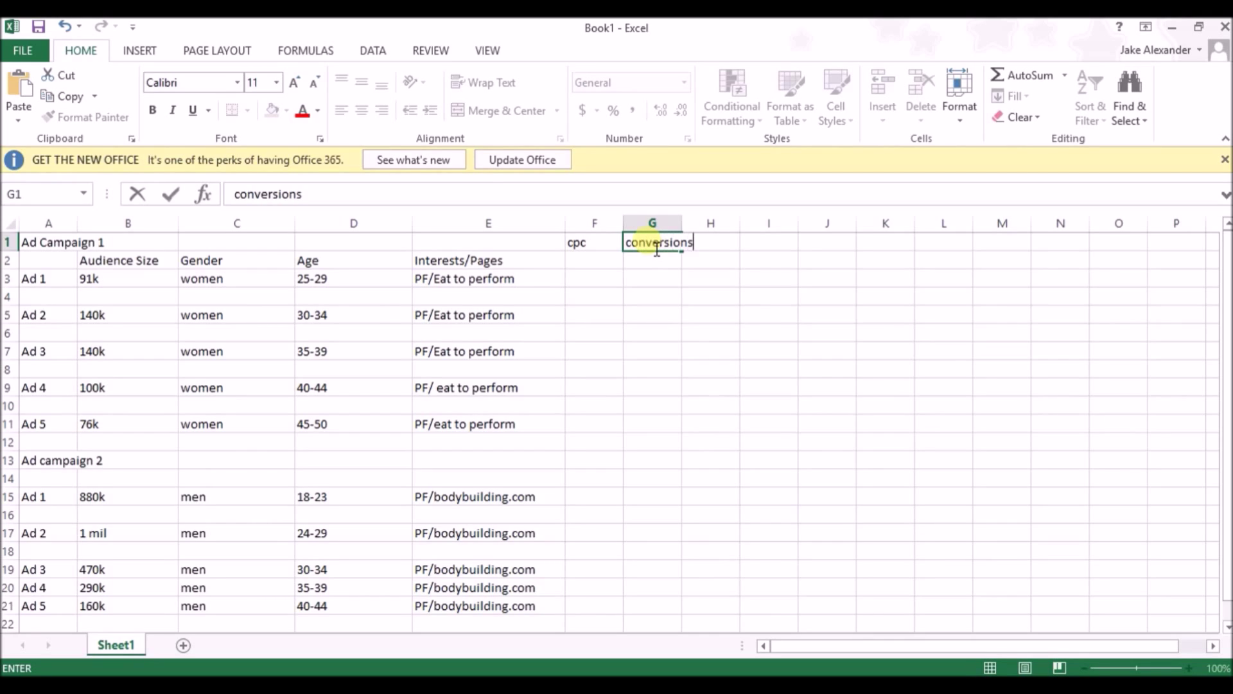